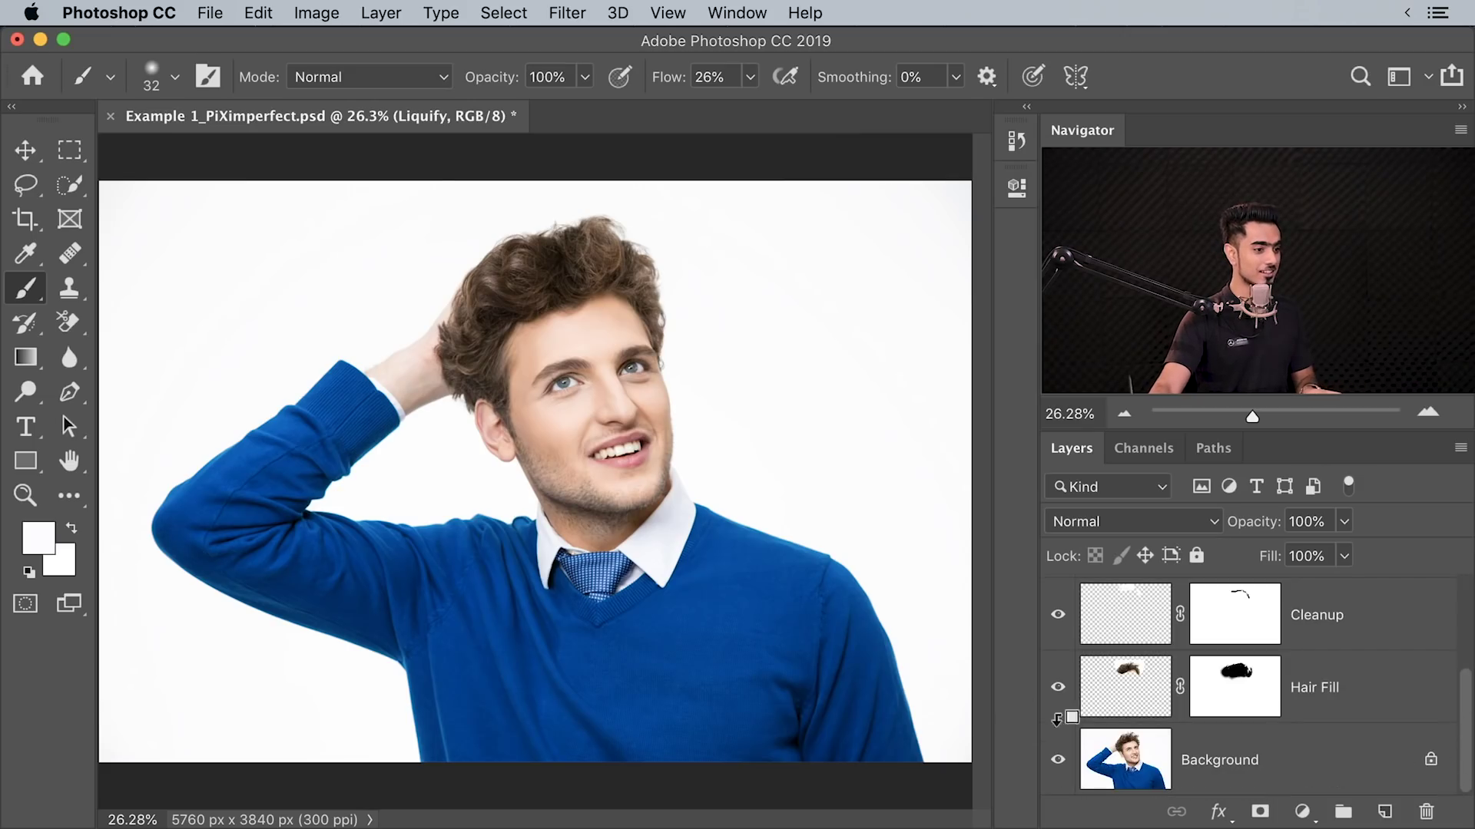
# - Compare the retouched portrait with the original by isolating the Background layer and restoring the other layers
pyautogui.keyDown('alt'); pyautogui.click(1058, 760); pyautogui.keyUp('alt')
pyautogui.keyDown('alt'); pyautogui.click(1058, 761); pyautogui.keyUp('alt')
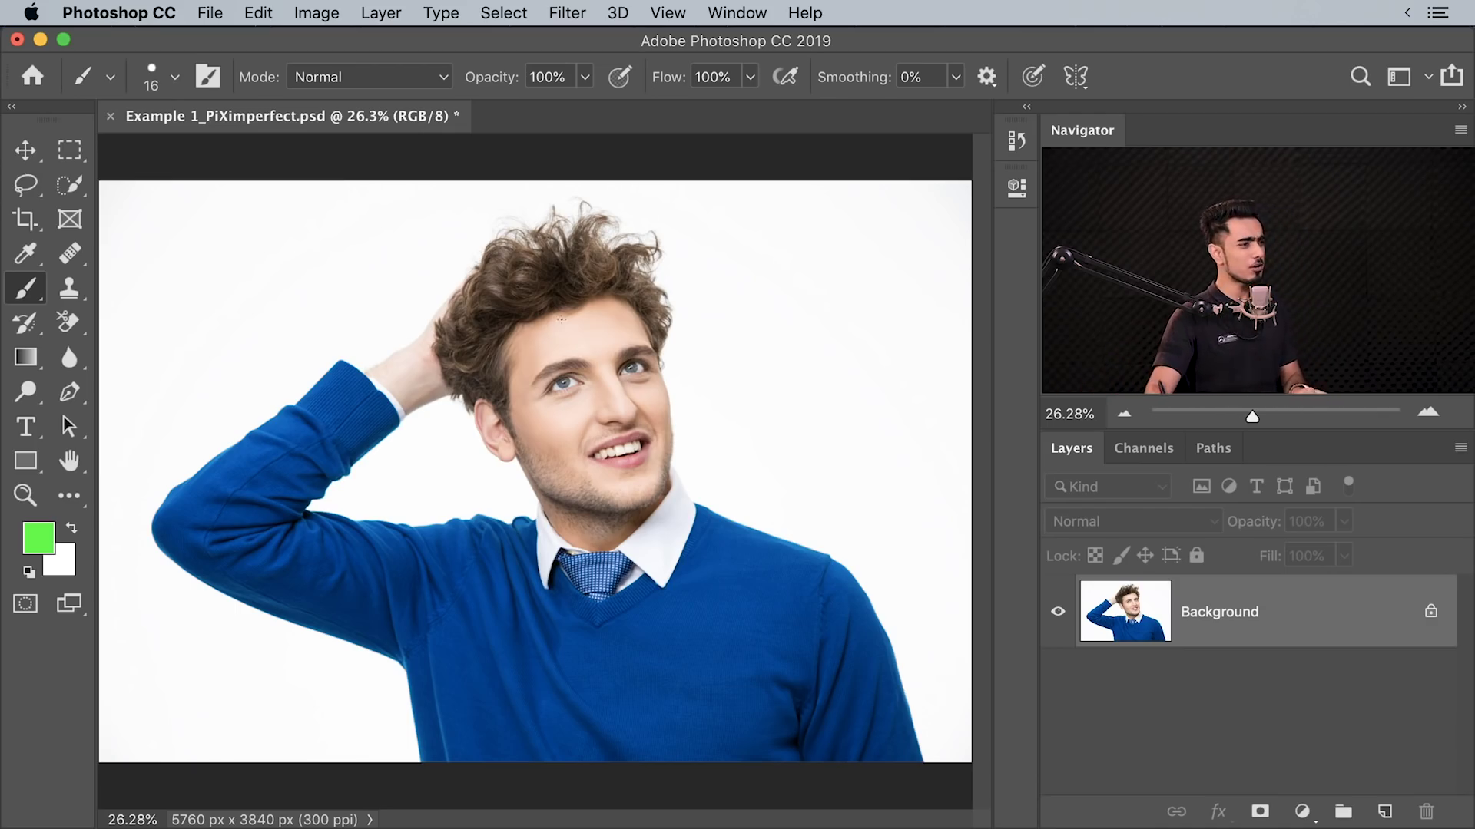
# - Add a new layer and brush a green curve over the crown of the hair, with two check marks below its lower end
pyautogui.moveTo(581, 224); pyautogui.dragTo(602, 333)
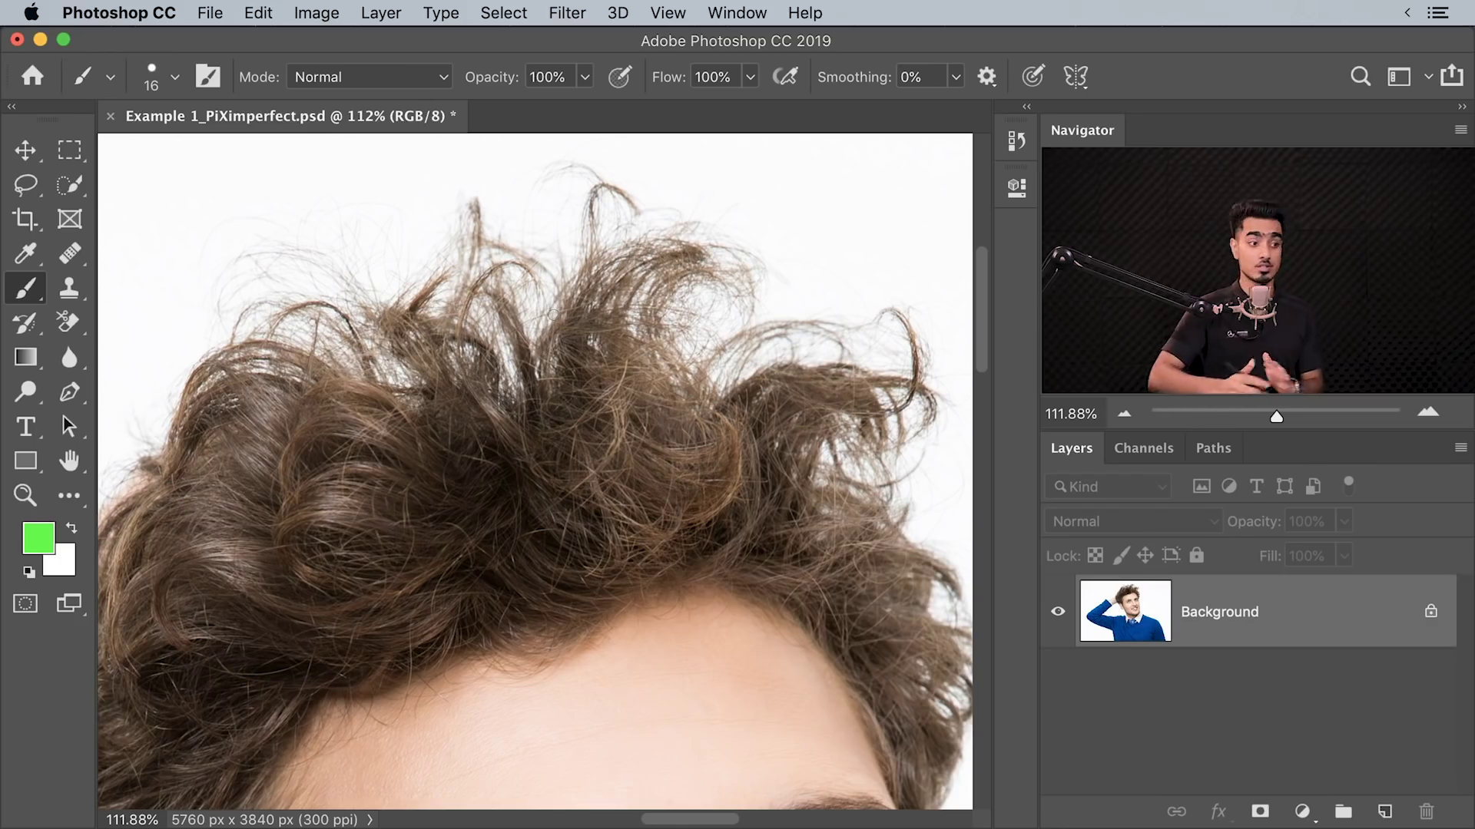
pyautogui.click(1385, 811)
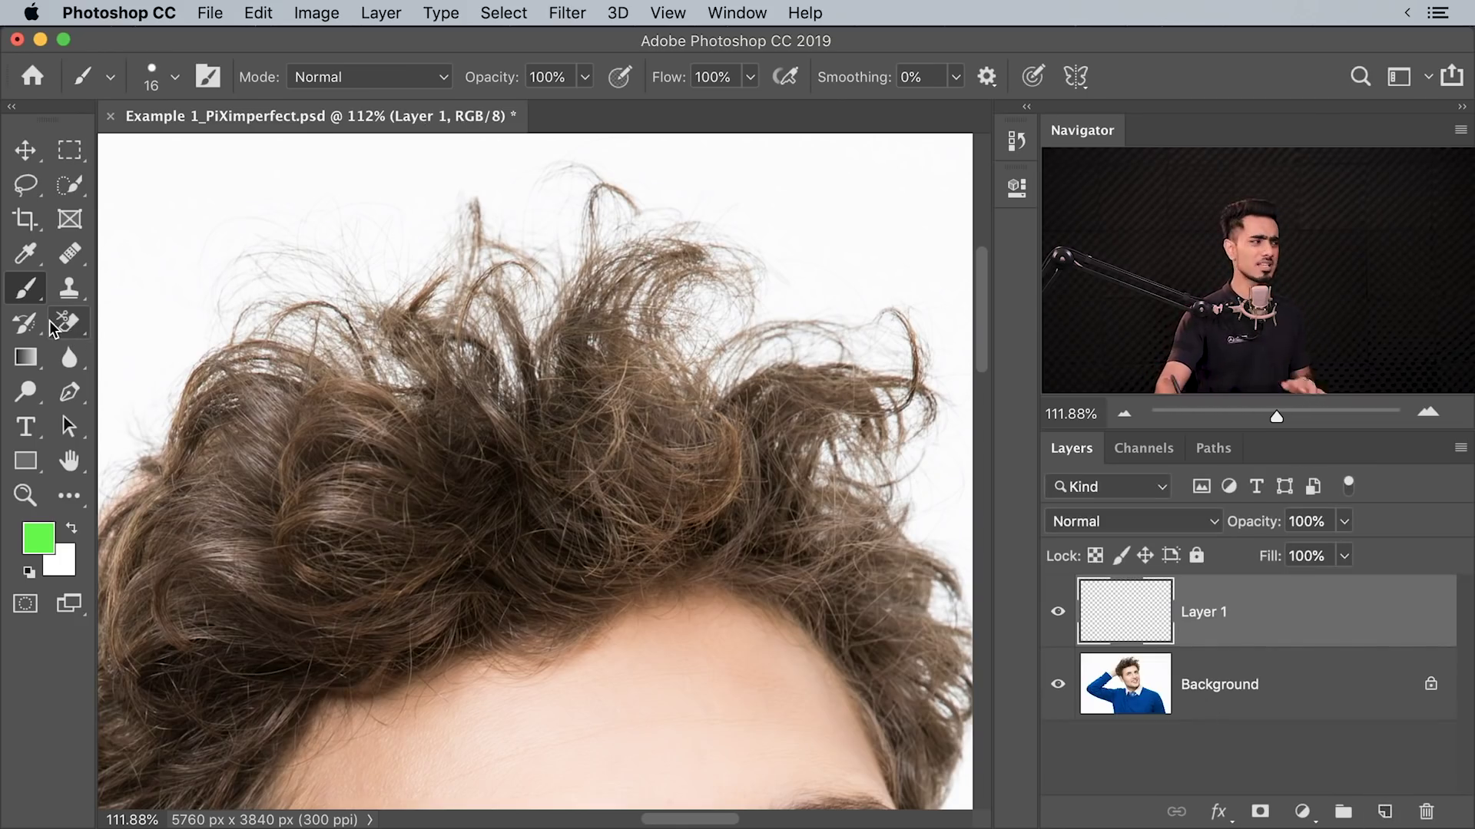
pyautogui.click(69, 289)
pyautogui.moveTo(532, 294); pyautogui.dragTo(372, 386)
pyautogui.moveTo(717, 436); pyautogui.dragTo(712, 444)
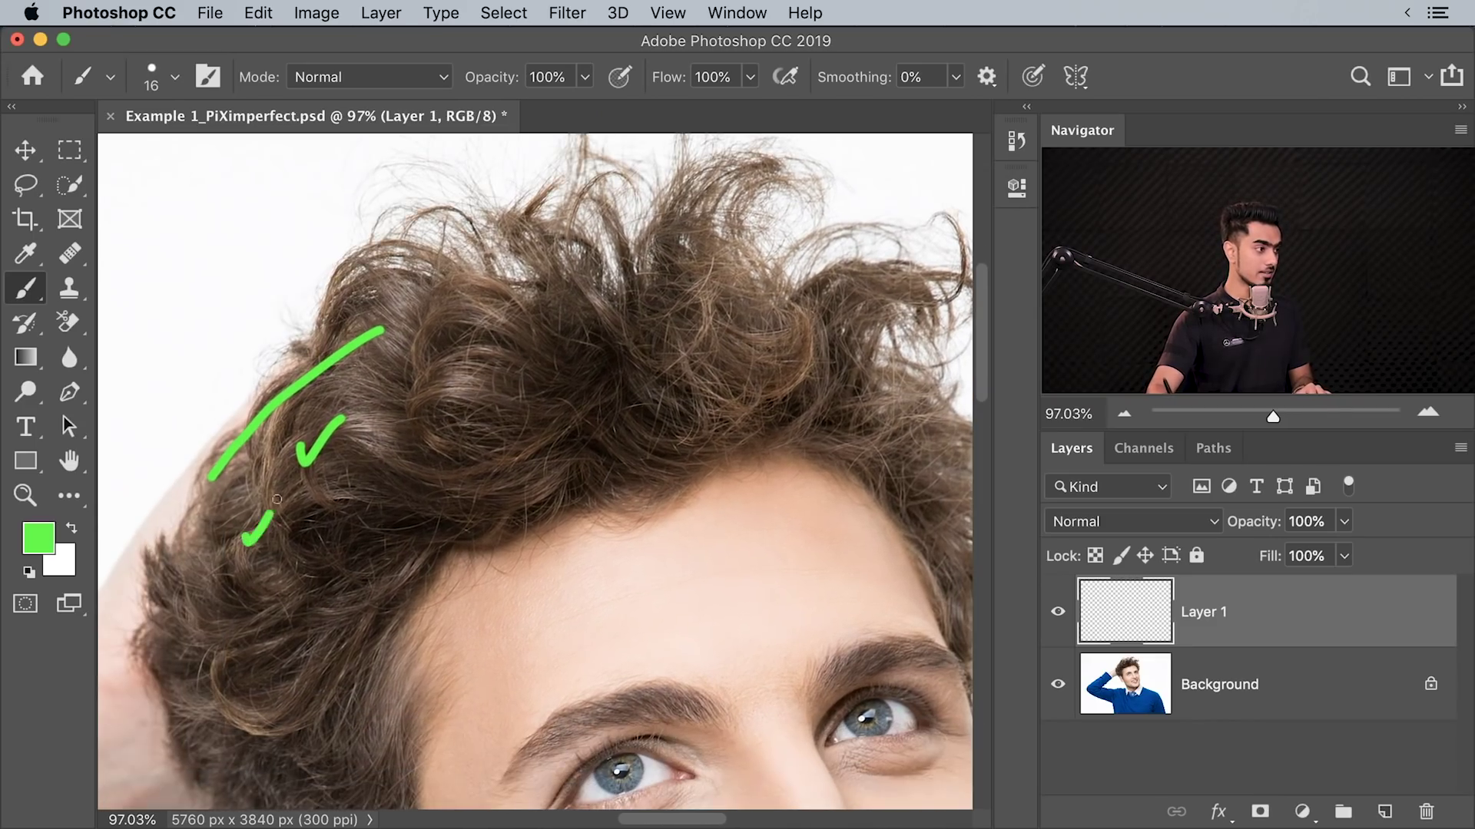
pyautogui.hscroll(-5, 384, 435)
pyautogui.scroll(-3, 385, 435)
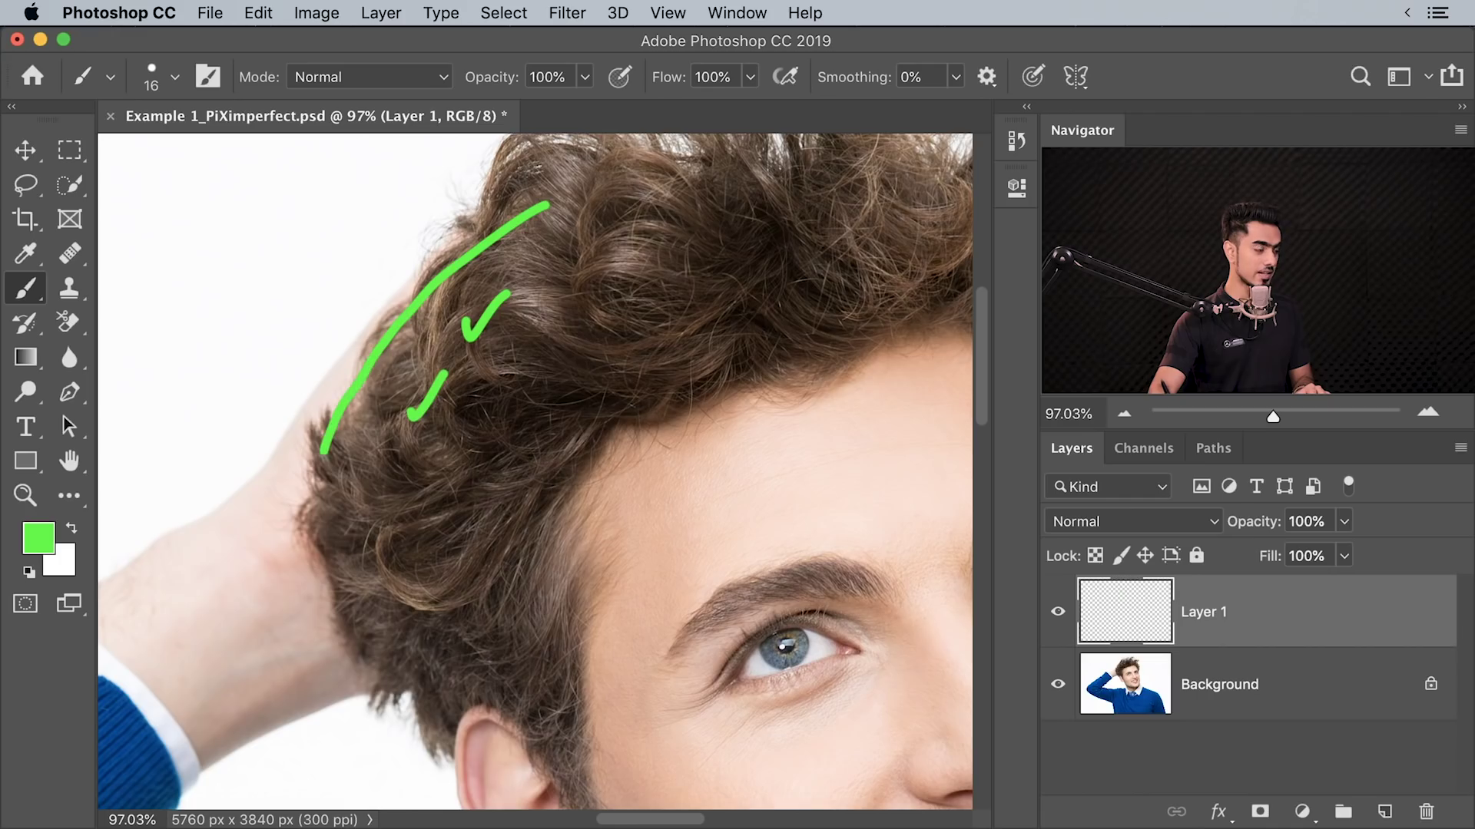
pyautogui.moveTo(427, 361); pyautogui.dragTo(419, 361)
pyautogui.moveTo(399, 436); pyautogui.dragTo(267, 610)
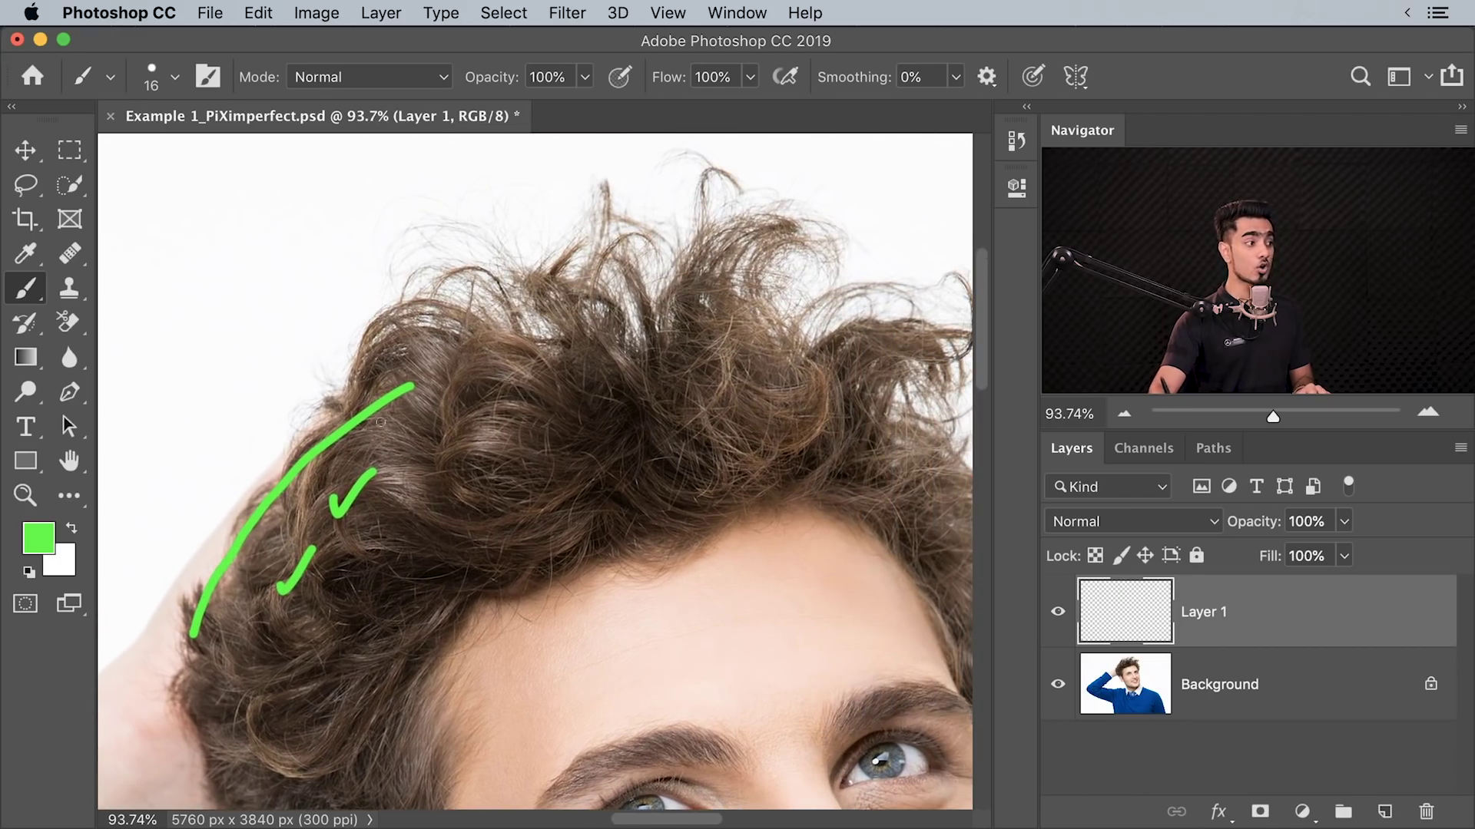
pyautogui.moveTo(422, 380)
pyautogui.mouseDown()
pyautogui.moveTo(553, 341)
pyautogui.moveTo(714, 344)
pyautogui.moveTo(907, 423)
pyautogui.mouseUp()
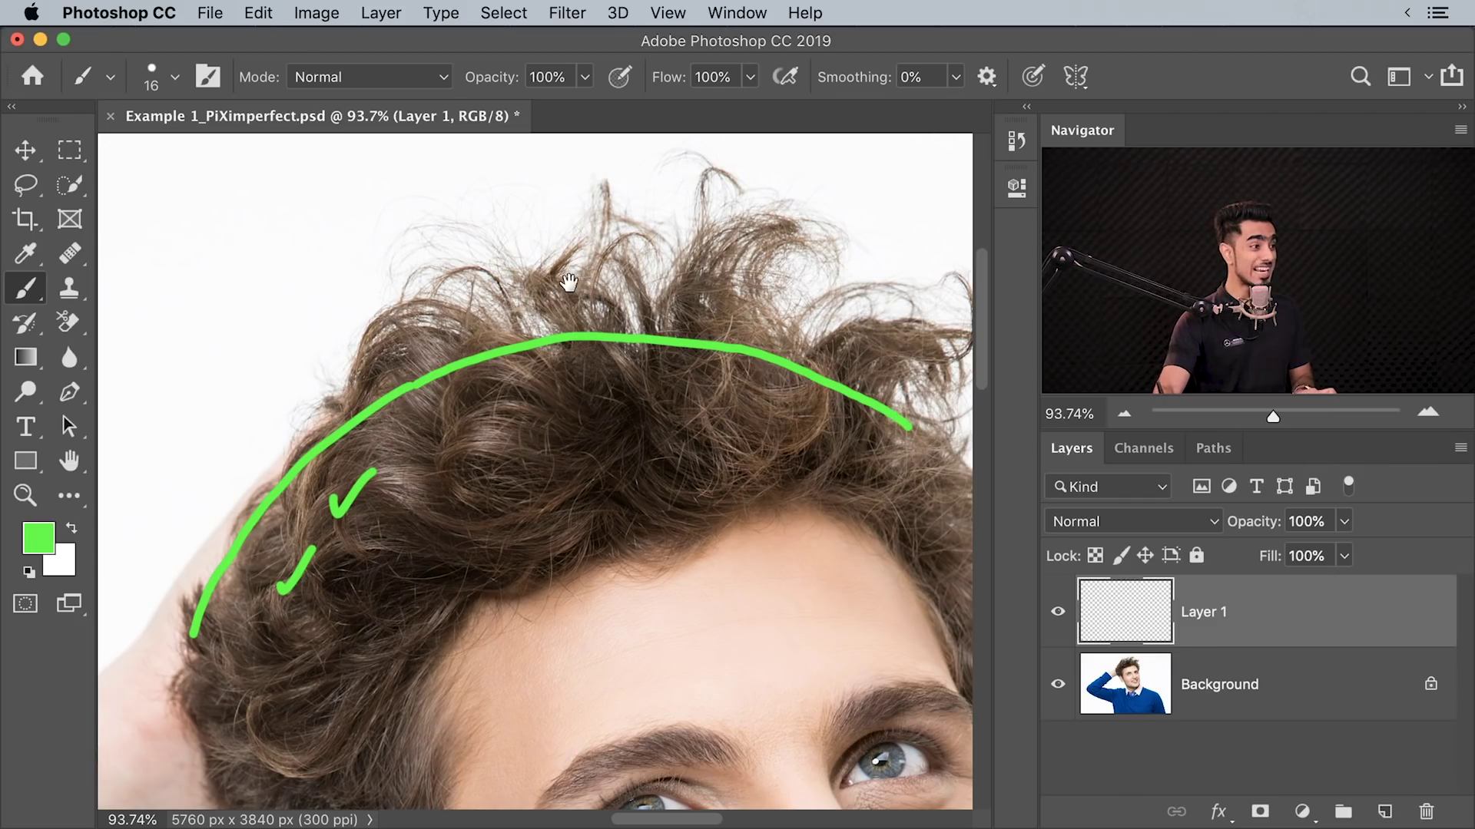
# - Mark the stray hair above the green curve with crosses and the full hair below it with three more check marks
pyautogui.moveTo(568, 283); pyautogui.dragTo(545, 364)
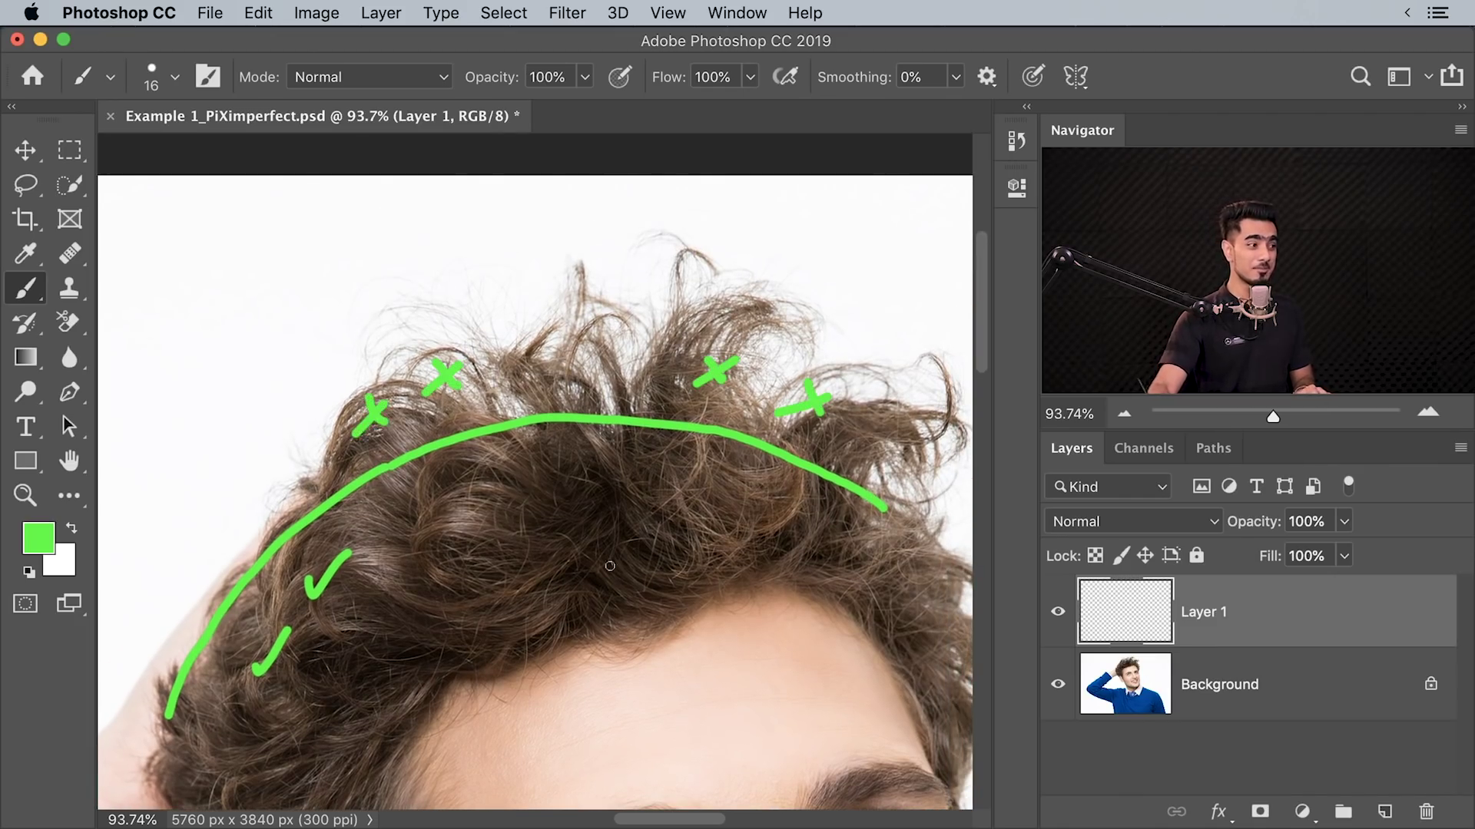
pyautogui.moveTo(551, 528); pyautogui.dragTo(635, 482)
pyautogui.moveTo(694, 503)
pyautogui.mouseDown()
pyautogui.moveTo(695, 516)
pyautogui.moveTo(777, 489)
pyautogui.mouseUp()
pyautogui.moveTo(846, 559); pyautogui.dragTo(942, 546)
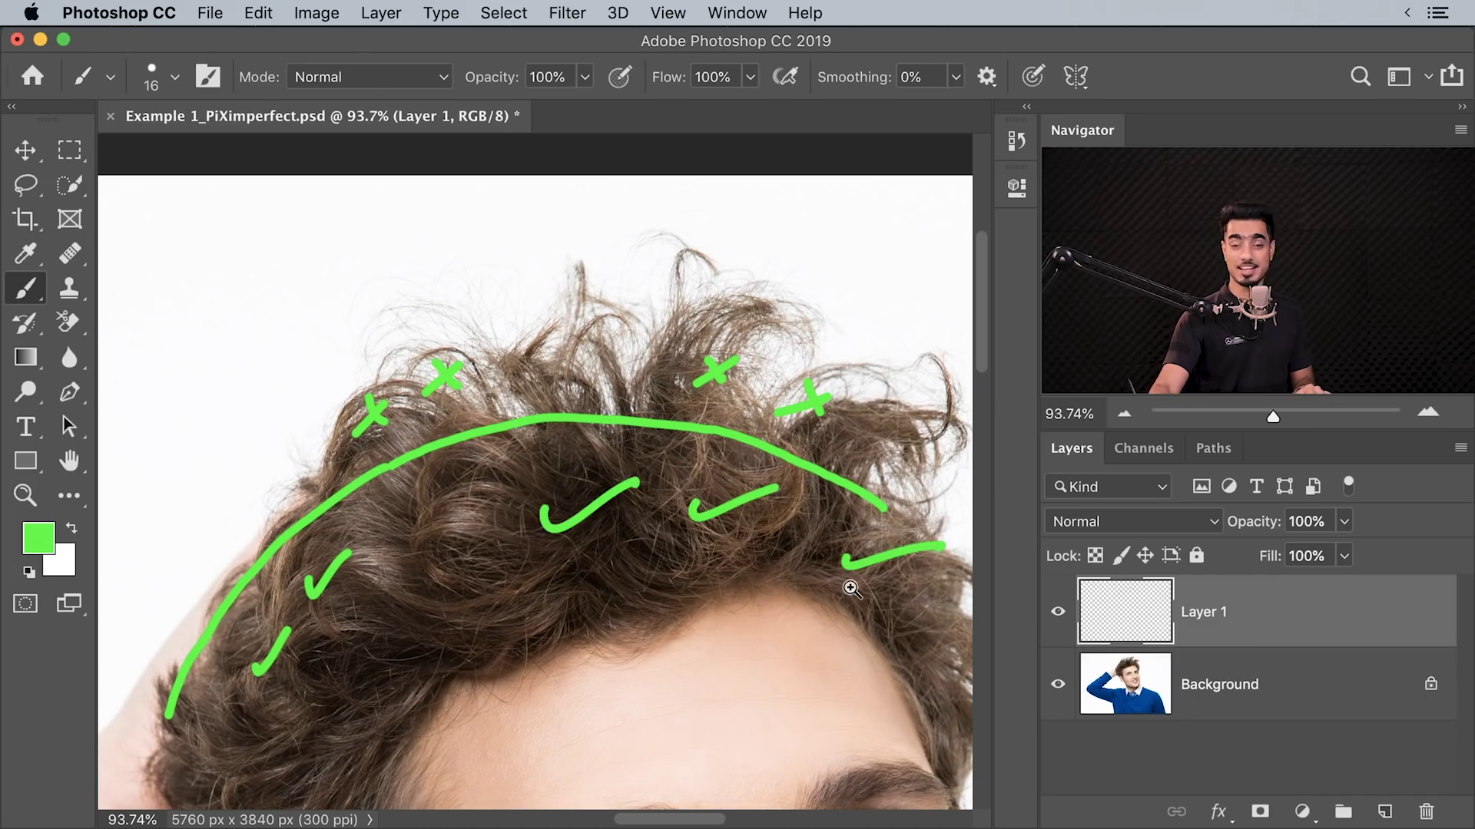
# - Brush a second green curve across the stray hair at the top of the head, and delete the annotation layer
pyautogui.moveTo(850, 588); pyautogui.dragTo(784, 591)
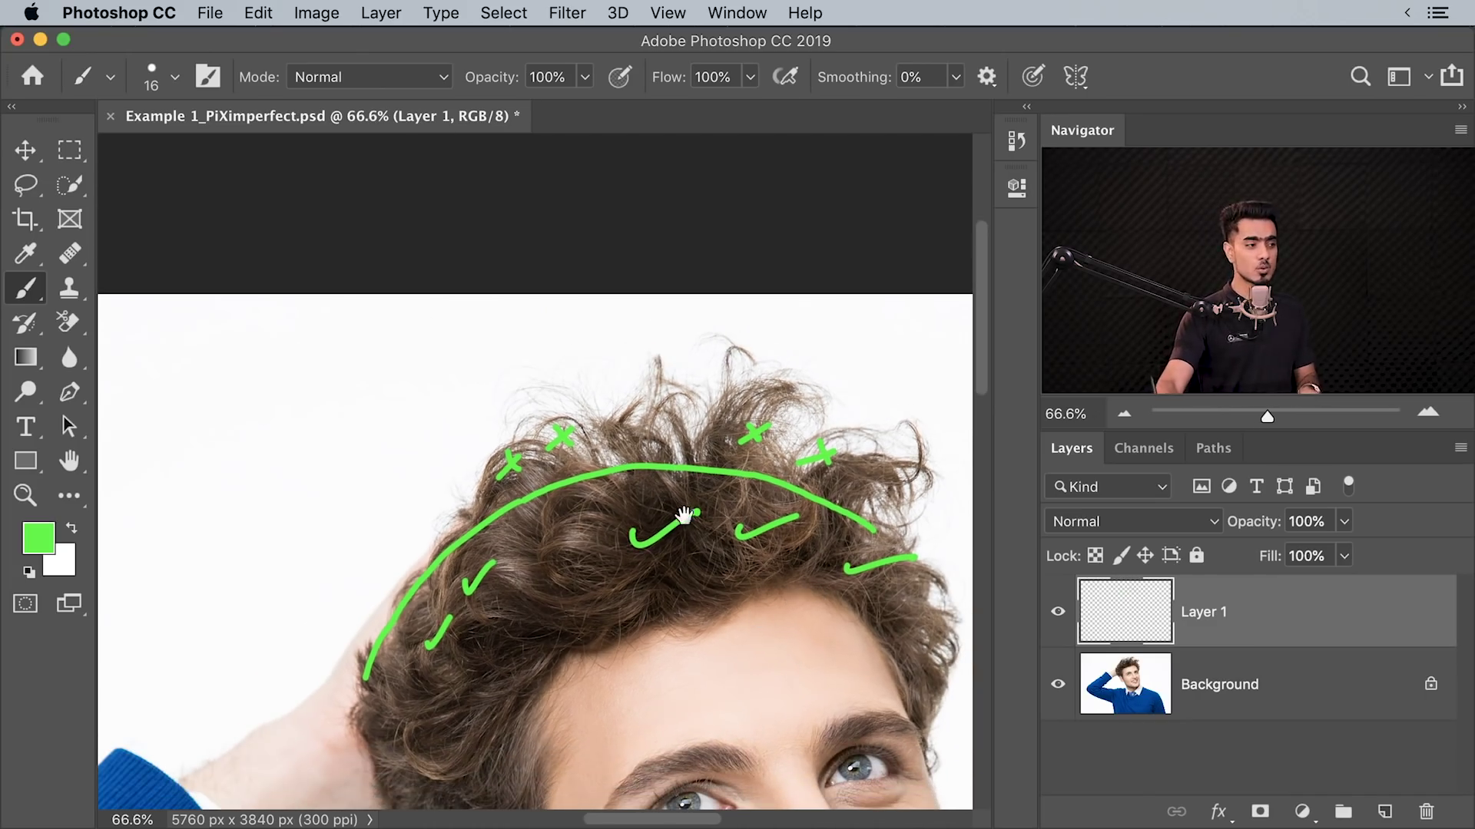
pyautogui.moveTo(684, 517); pyautogui.dragTo(621, 529)
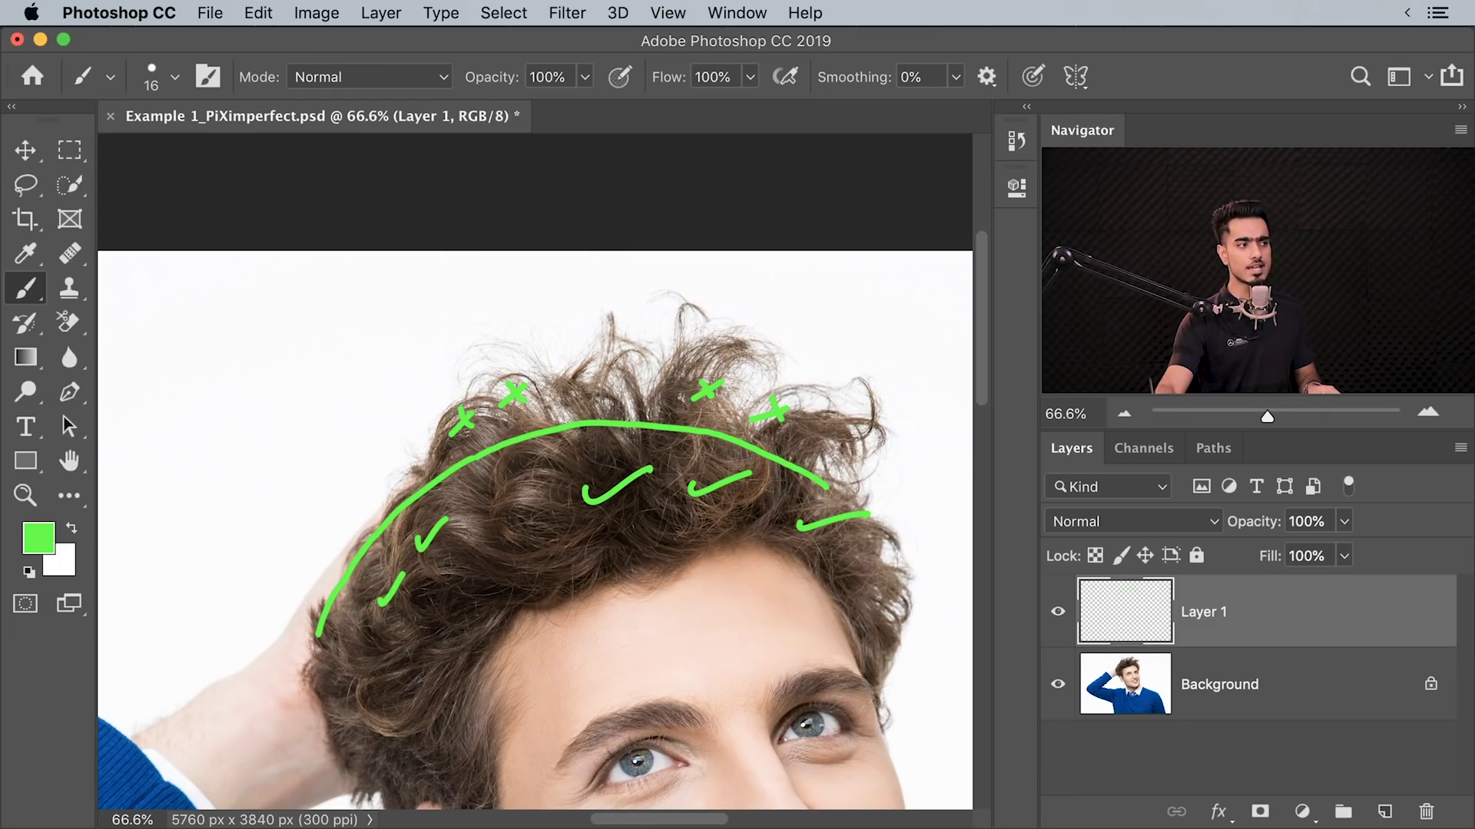
pyautogui.moveTo(480, 382); pyautogui.dragTo(614, 339)
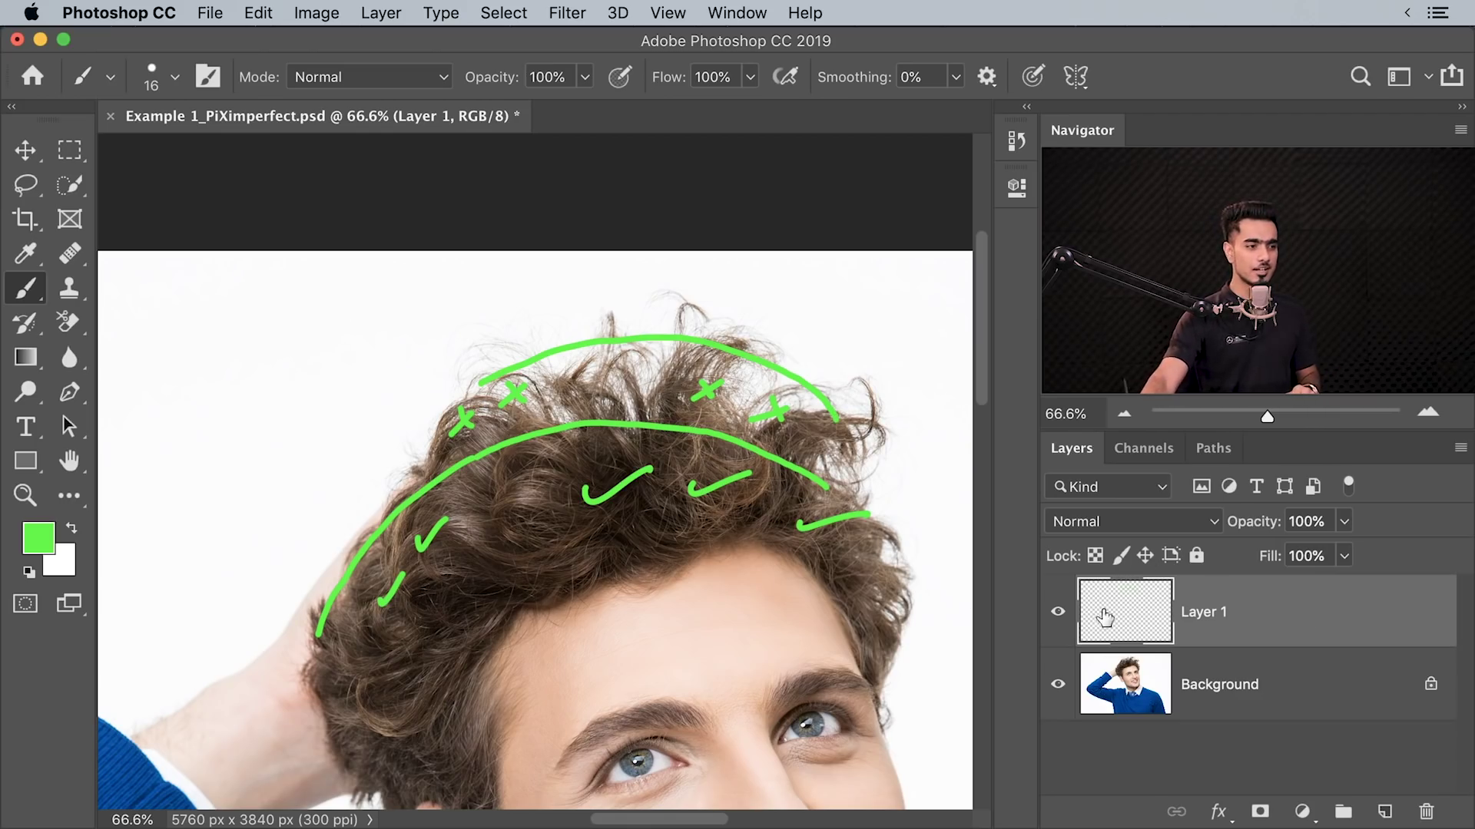
pyautogui.moveTo(1103, 612)
pyautogui.mouseDown()
pyautogui.moveTo(1385, 721)
pyautogui.moveTo(1425, 812)
pyautogui.mouseUp()
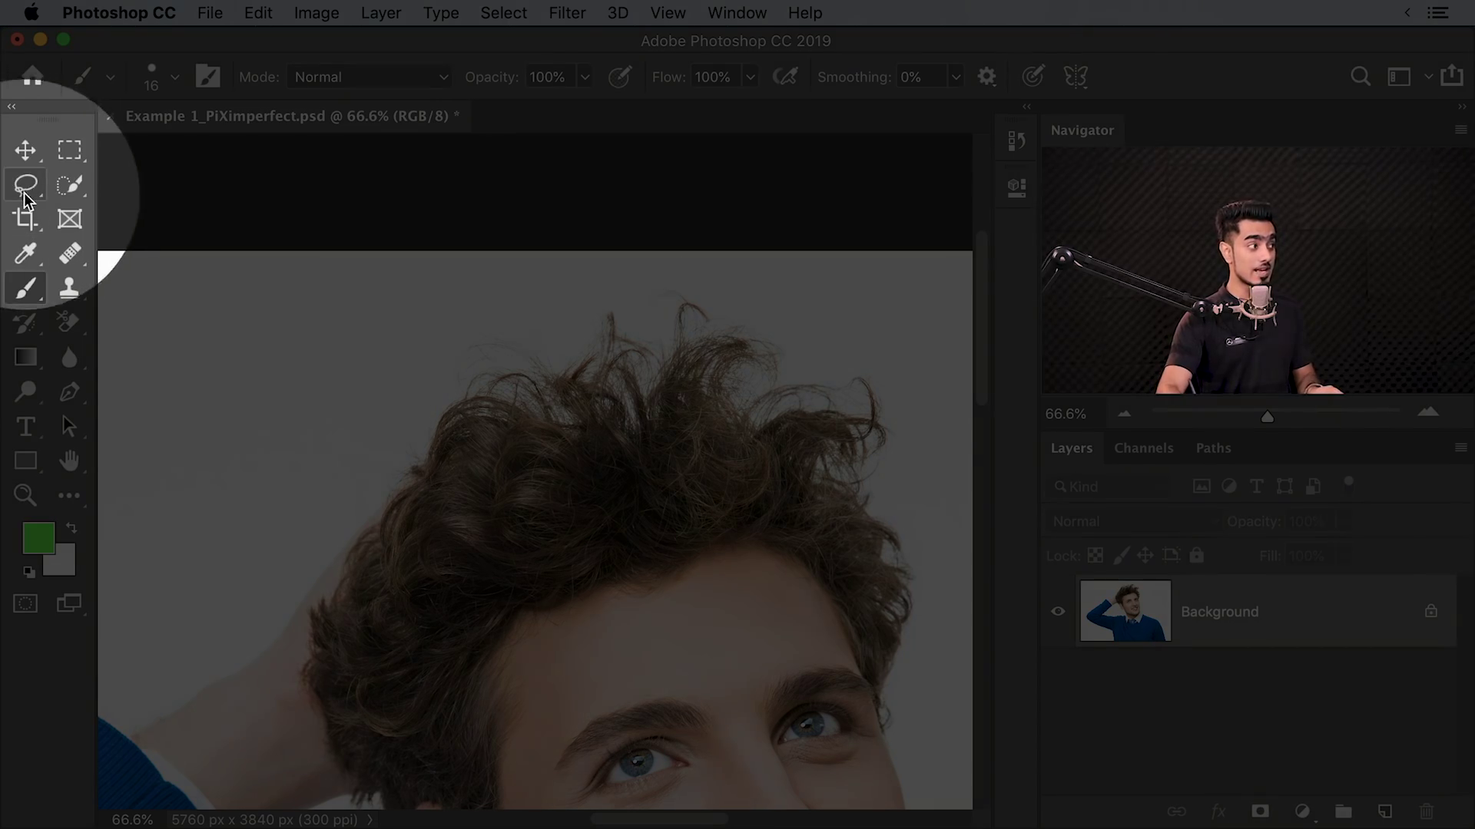
# - Lasso the top of the hair with some background and part of the forehead, and copy the selection to a new layer
pyautogui.click(29, 199)
pyautogui.hscroll(5, 691, 499)
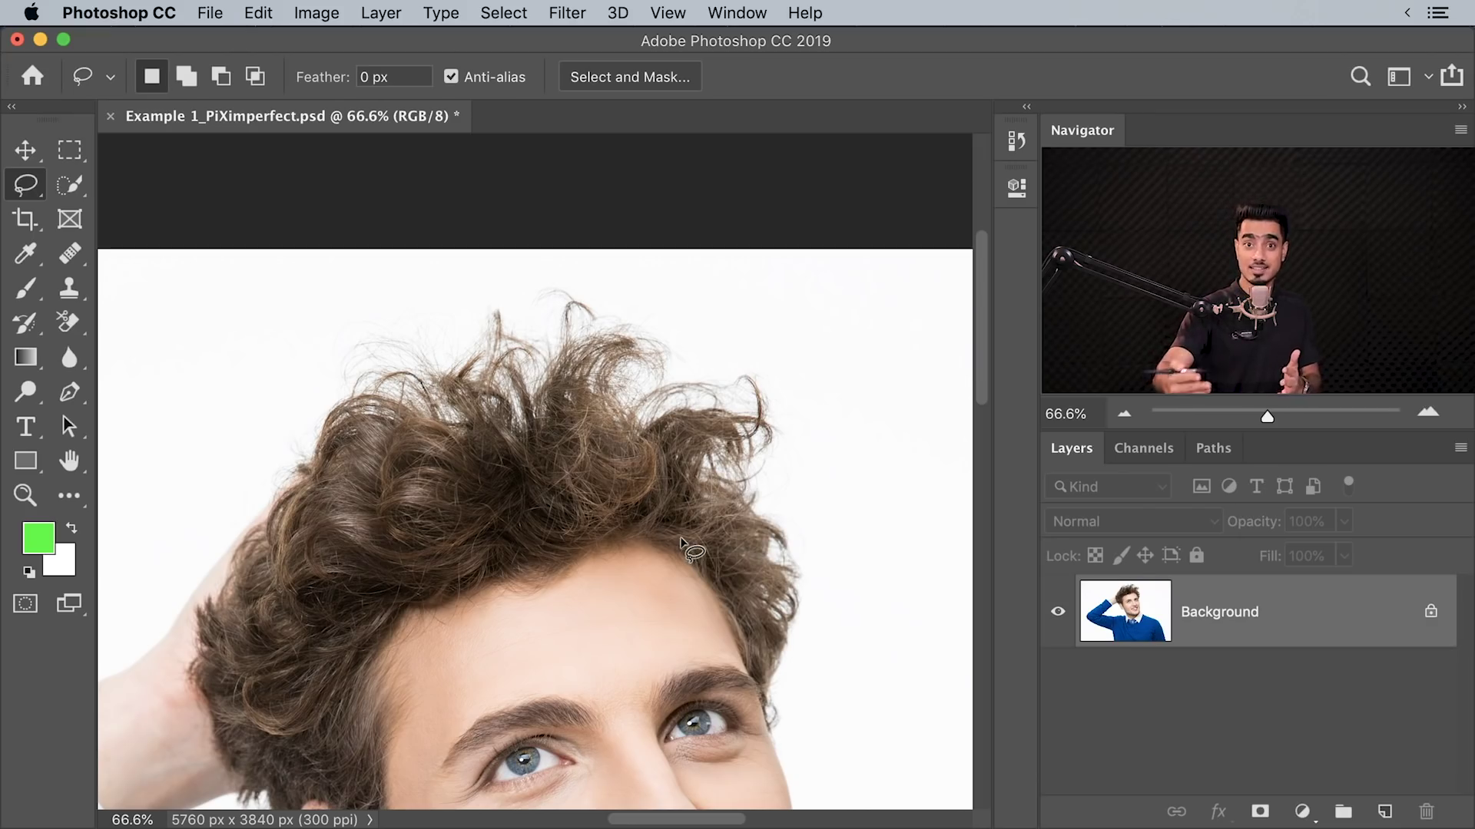
pyautogui.moveTo(774, 636)
pyautogui.mouseDown()
pyautogui.moveTo(845, 605)
pyautogui.moveTo(897, 529)
pyautogui.moveTo(917, 420)
pyautogui.moveTo(911, 332)
pyautogui.moveTo(836, 238)
pyautogui.moveTo(639, 189)
pyautogui.moveTo(387, 196)
pyautogui.moveTo(228, 231)
pyautogui.moveTo(181, 298)
pyautogui.moveTo(170, 373)
pyautogui.moveTo(189, 457)
pyautogui.moveTo(216, 534)
pyautogui.moveTo(282, 606)
pyautogui.moveTo(394, 621)
pyautogui.moveTo(596, 582)
pyautogui.moveTo(676, 594)
pyautogui.moveTo(783, 638)
pyautogui.mouseUp()
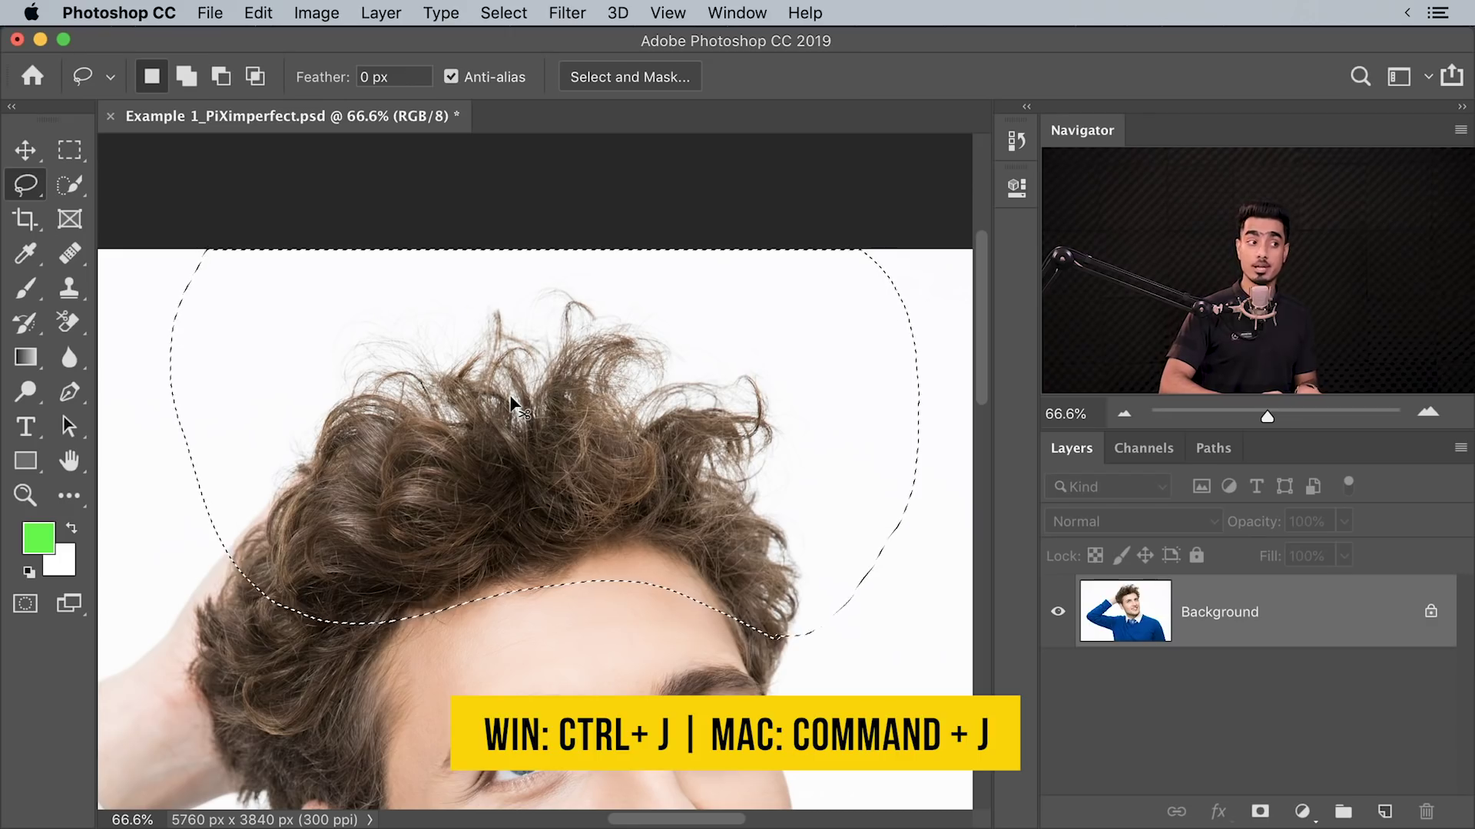
pyautogui.press('super+j')
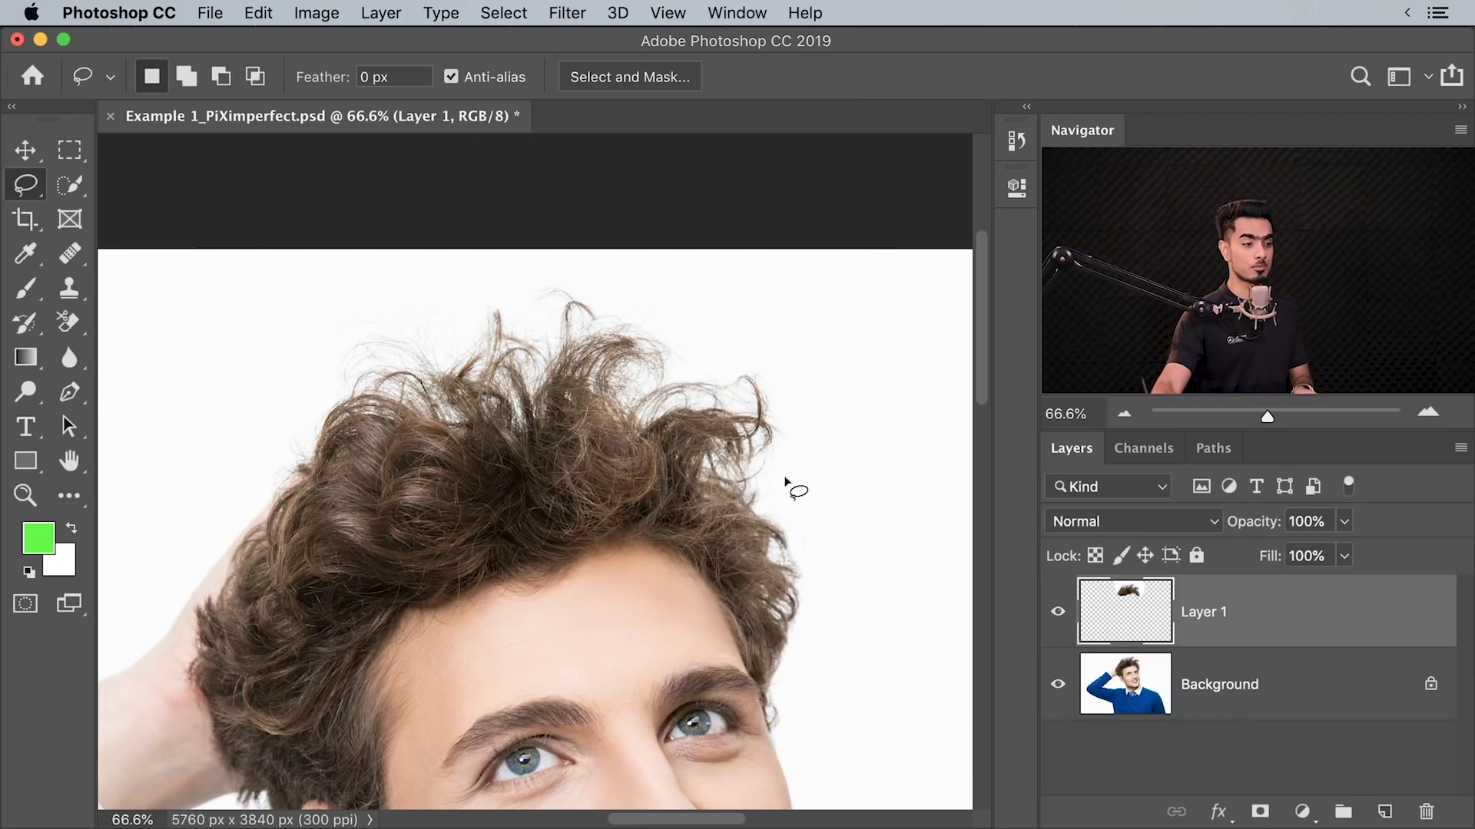
# - Rename the copied hair layer as Hair Fill
pyautogui.doubleClick(1210, 614)
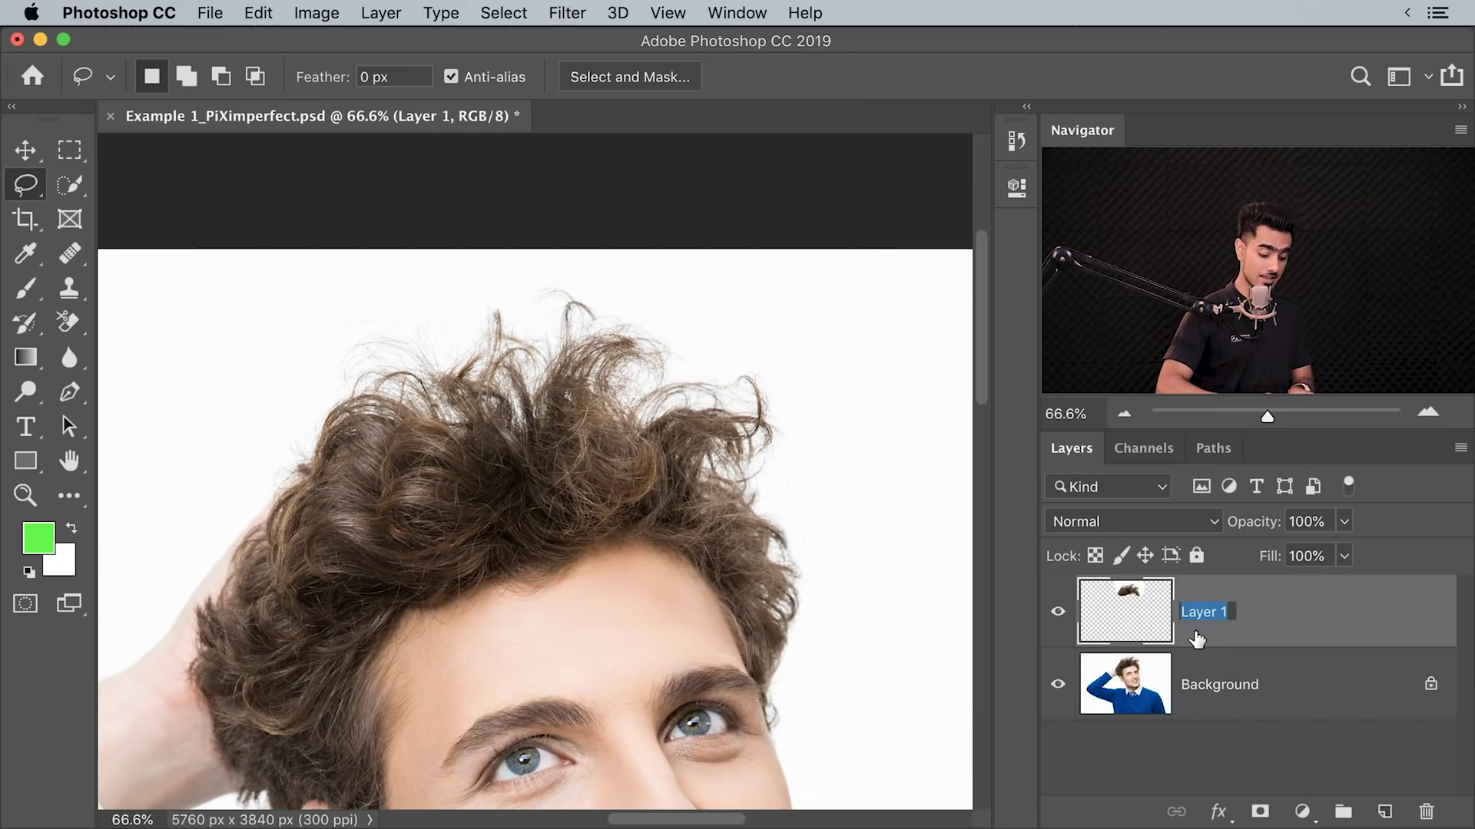
pyautogui.write('Hair Fill')
pyautogui.press('Return')
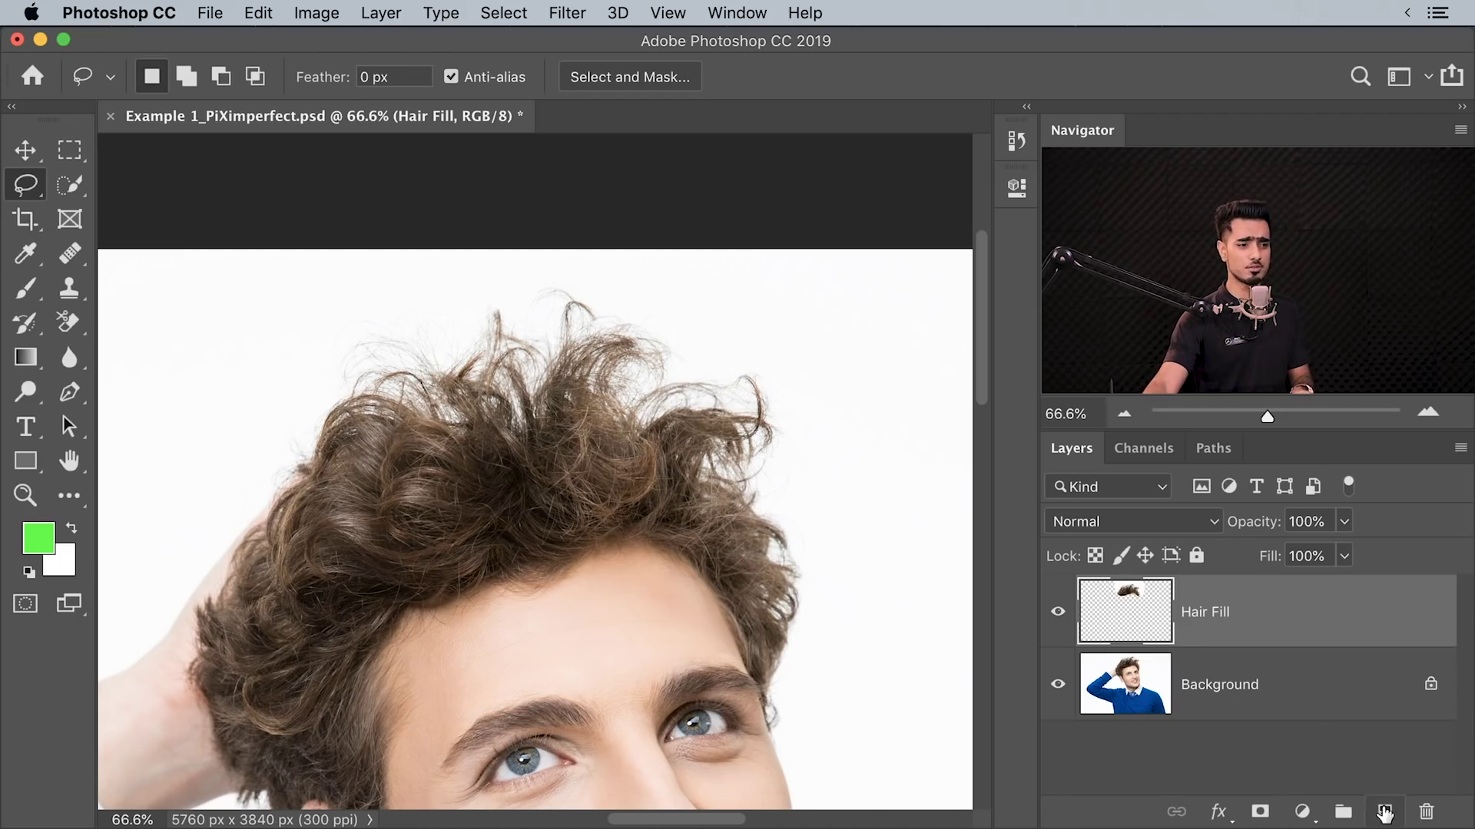
# - Add a new layer and brush a green guide curve on it for the desired hair outline
pyautogui.click(1385, 811)
pyautogui.click(42, 305)
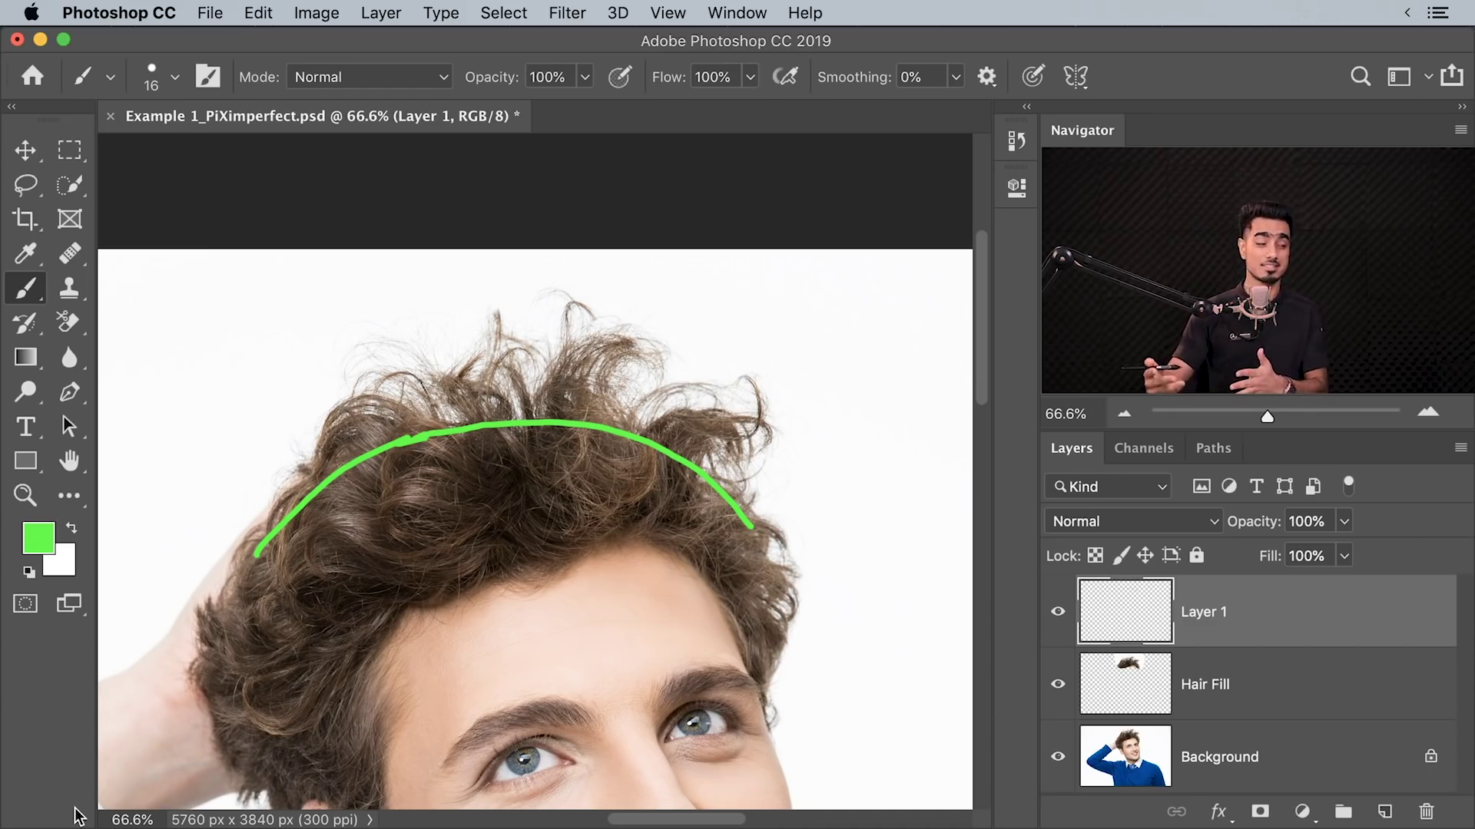
# - Free Transform the Hair Fill layer, moving the hair down so its top roughly follows the green guide curve
pyautogui.click(1208, 697)
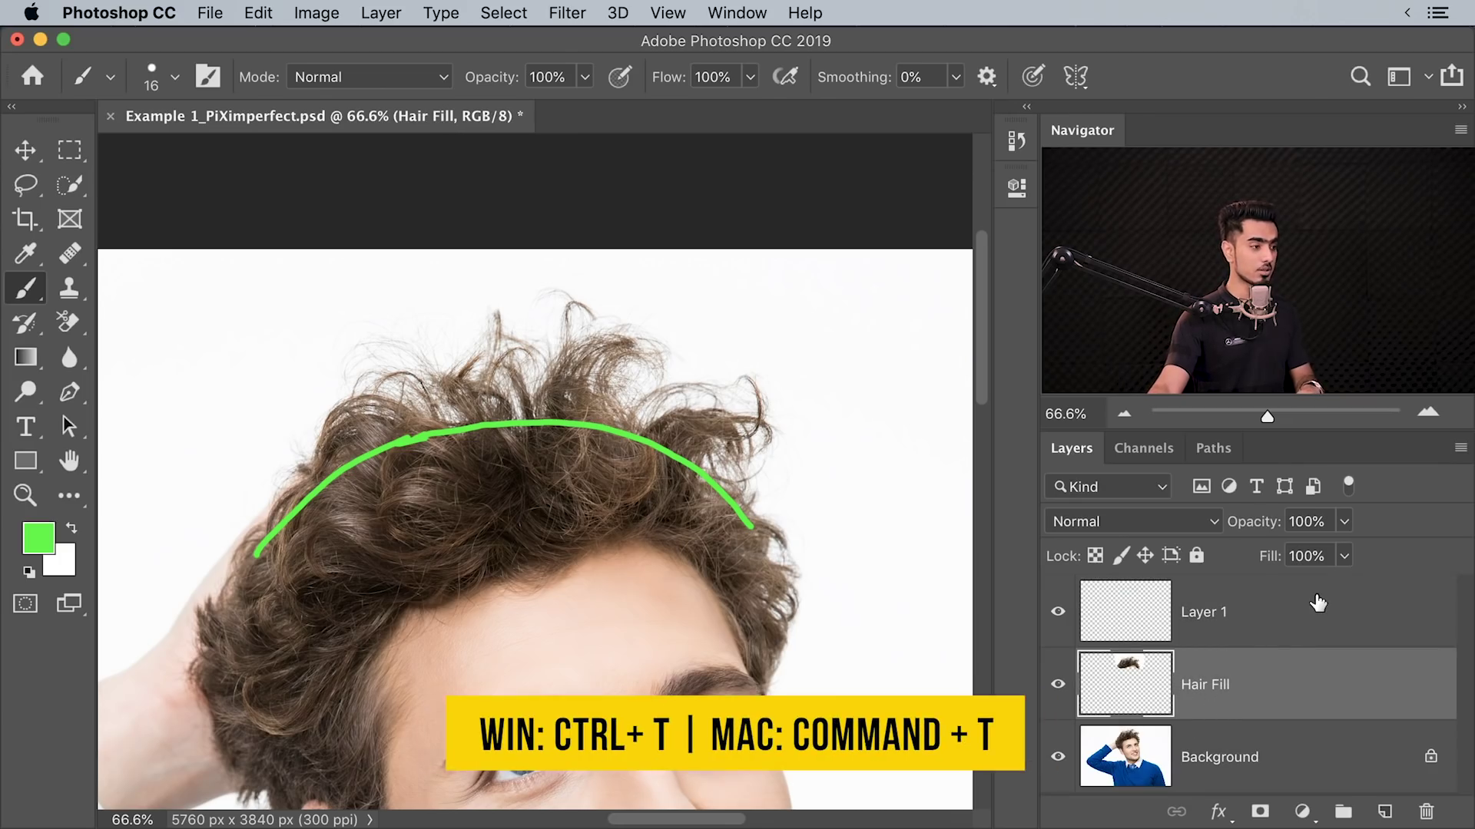
pyautogui.press('super+t')
pyautogui.moveTo(578, 392); pyautogui.dragTo(582, 487)
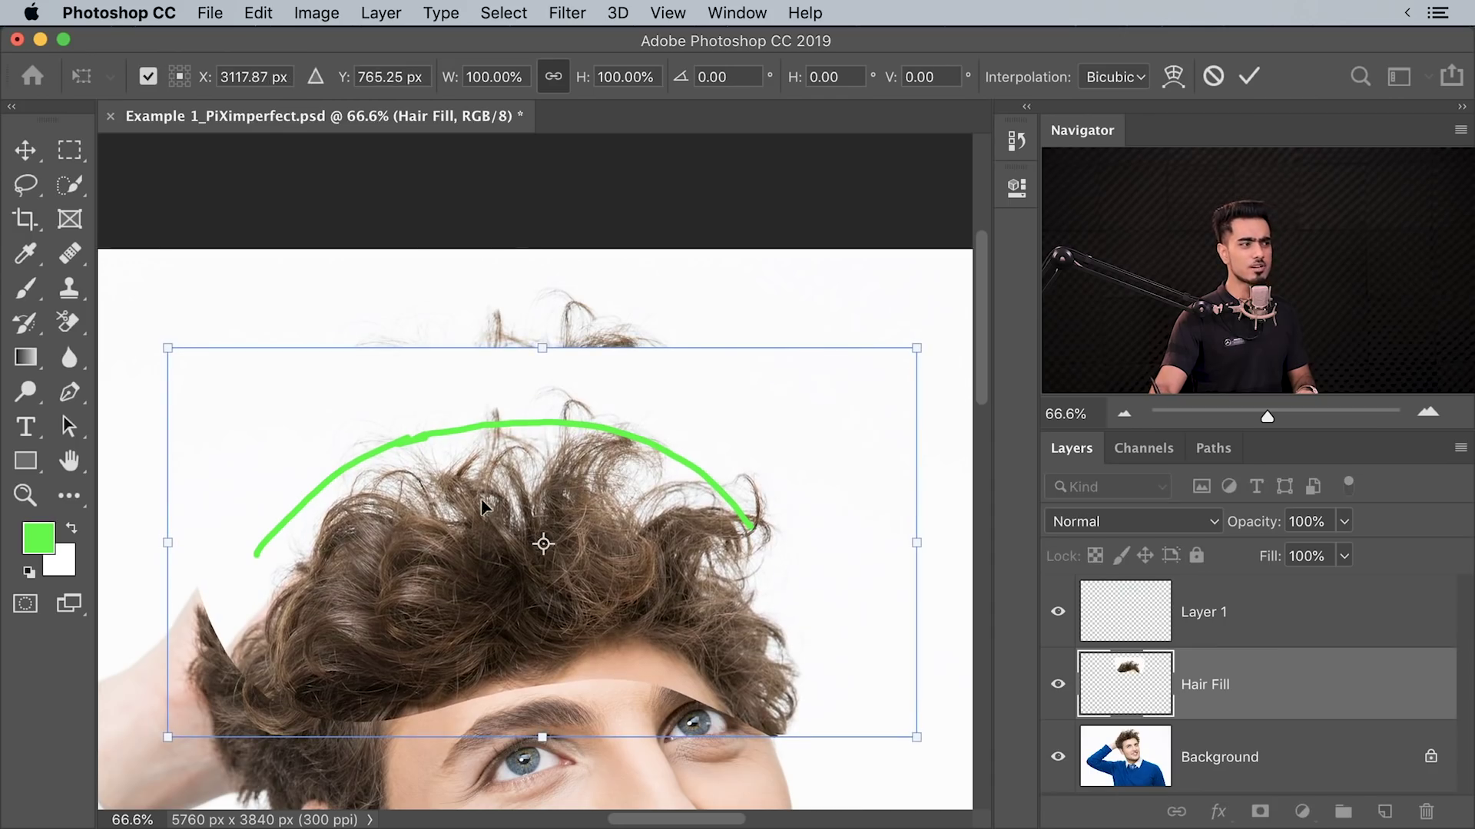
pyautogui.moveTo(472, 512); pyautogui.dragTo(479, 489)
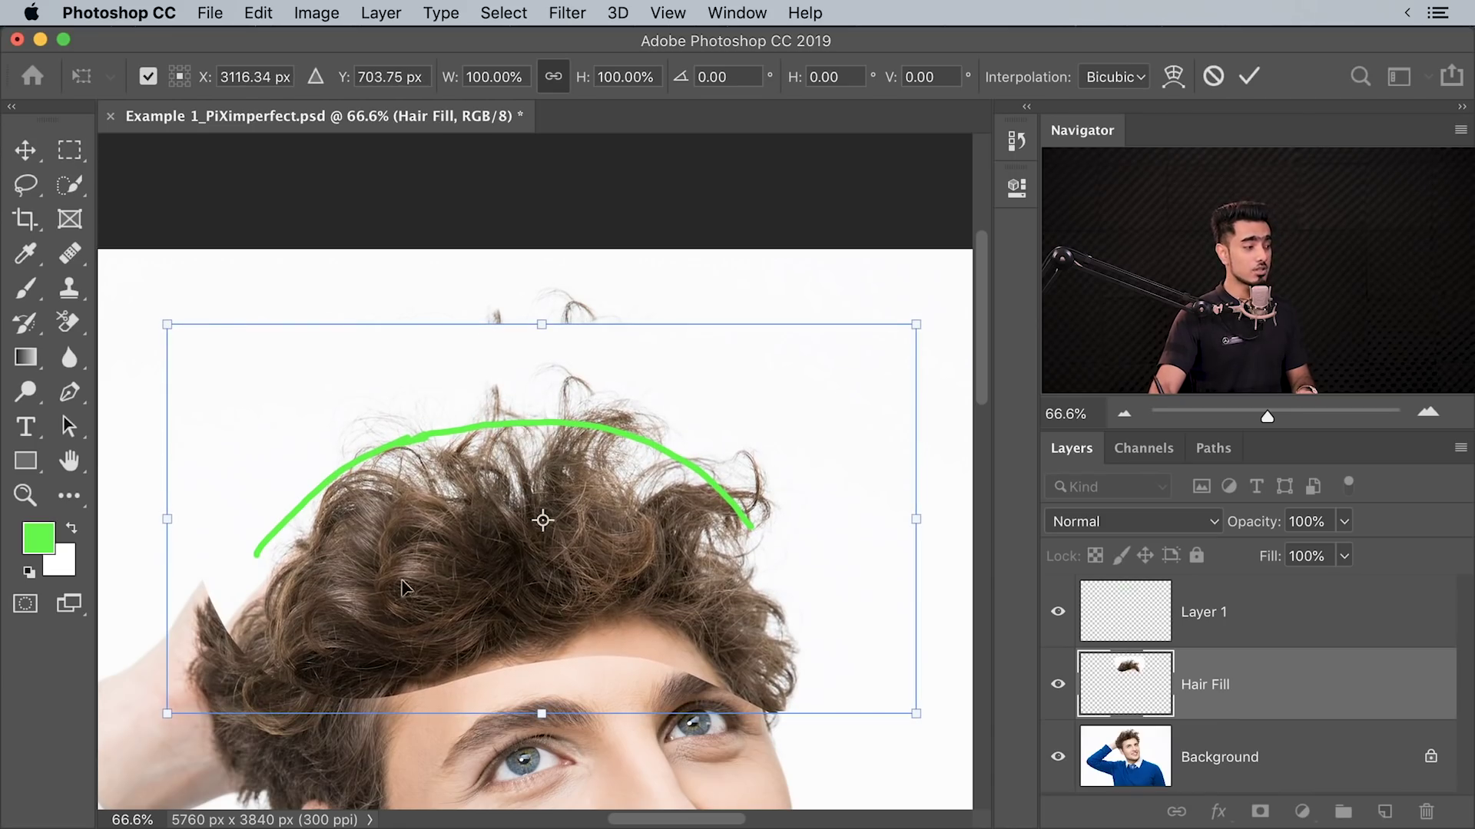
# - Warp the Hair Fill layer so the hair follows the guide curve and meets the original hair at the sides, and apply the transform
pyautogui.rightClick(614, 447)
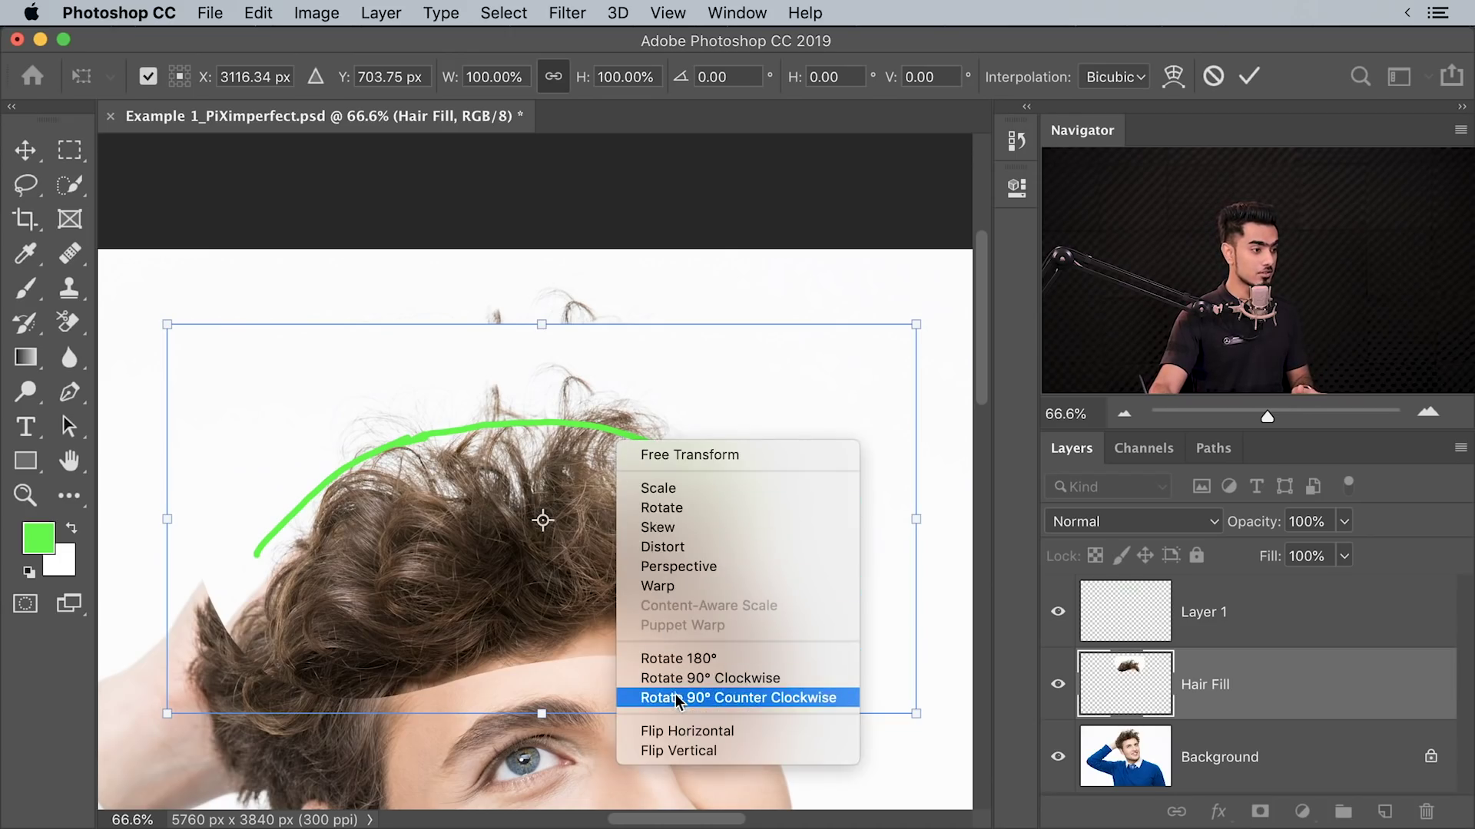
pyautogui.click(658, 586)
pyautogui.moveTo(240, 584)
pyautogui.mouseDown()
pyautogui.moveTo(263, 566)
pyautogui.moveTo(242, 571)
pyautogui.mouseUp()
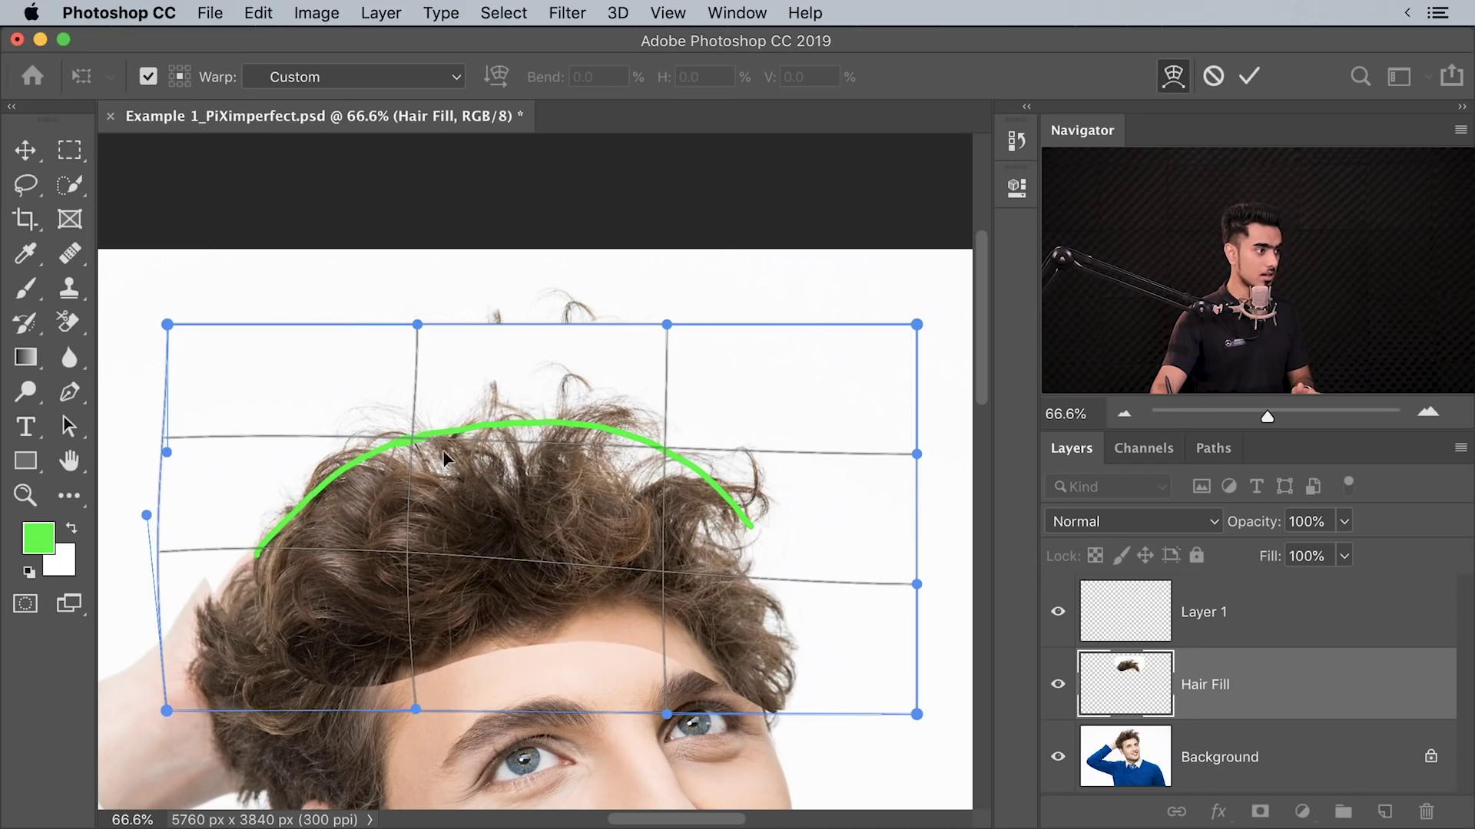
pyautogui.moveTo(361, 415); pyautogui.dragTo(367, 422)
pyautogui.moveTo(567, 370); pyautogui.dragTo(569, 382)
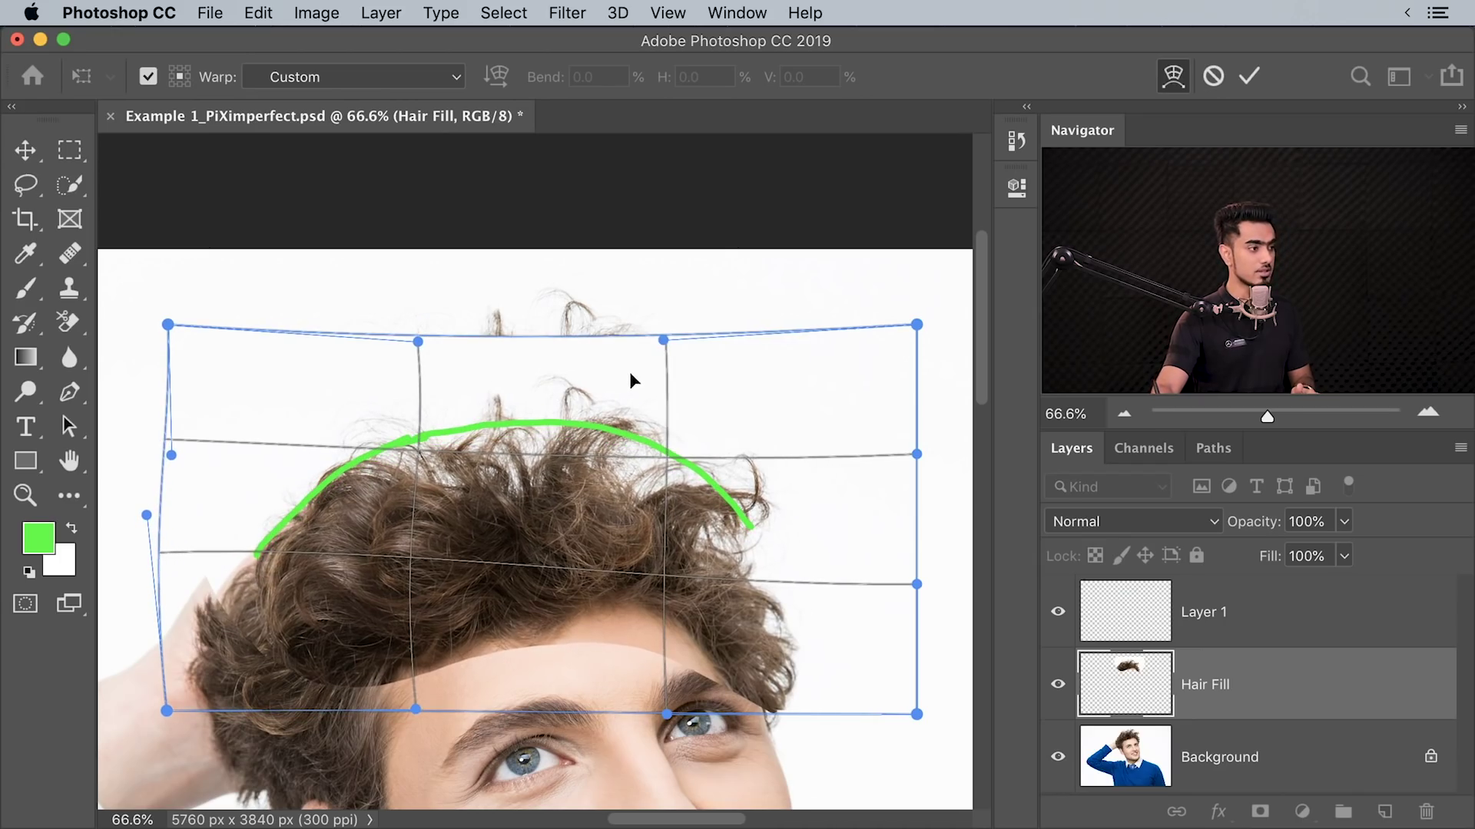
pyautogui.moveTo(531, 532); pyautogui.dragTo(683, 582)
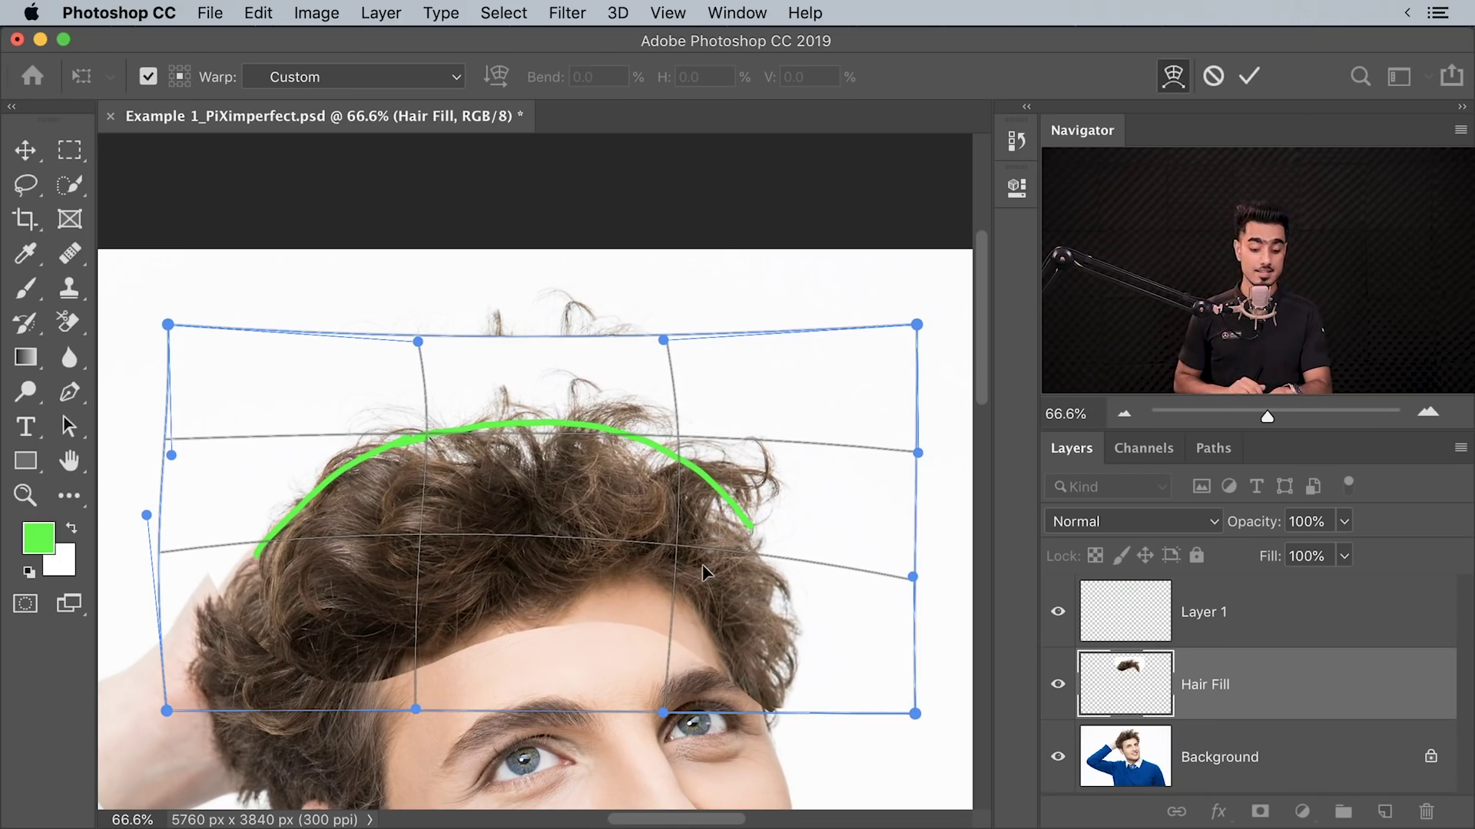
pyautogui.press('Return')
# - Delete the layer holding the green guide curve
pyautogui.press('b')
pyautogui.click(1307, 635)
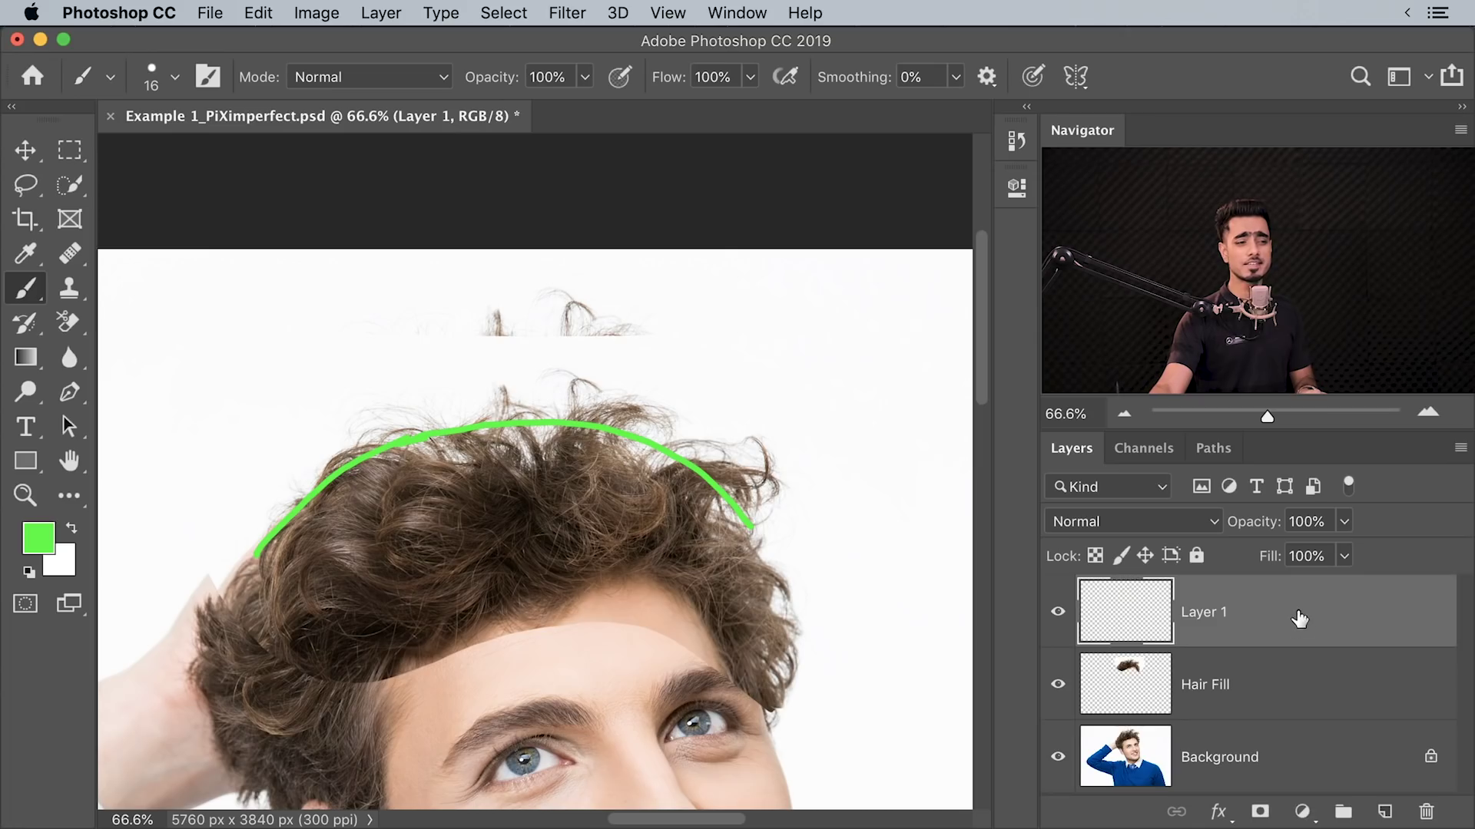
pyautogui.moveTo(1300, 619)
pyautogui.mouseDown()
pyautogui.moveTo(1350, 625)
pyautogui.moveTo(1399, 780)
pyautogui.moveTo(1425, 812)
pyautogui.mouseUp()
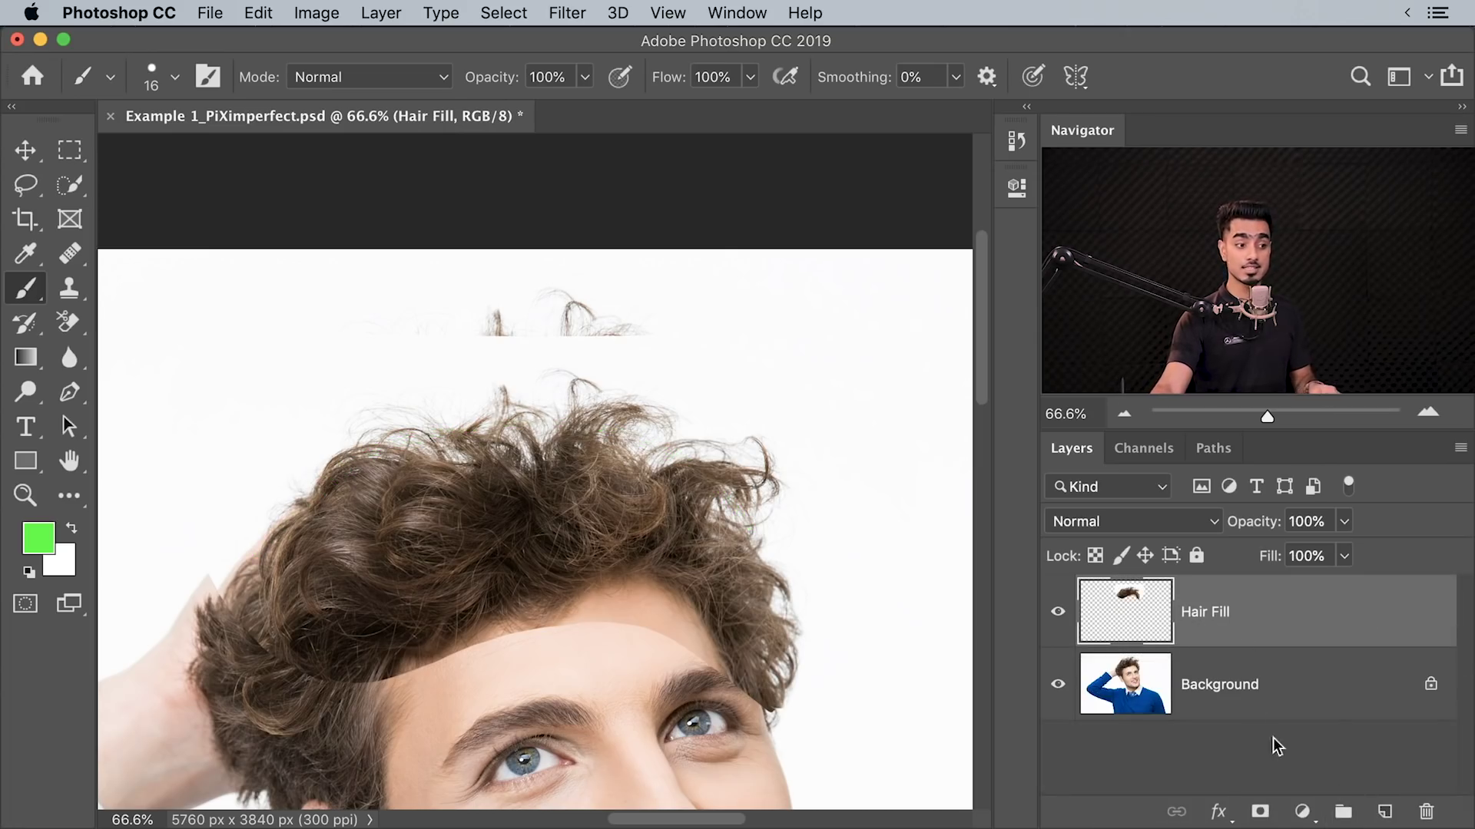
# - Add a white layer mask to Hair Fill and choose the Soft Round brush with black as the foreground colour
pyautogui.click(1259, 812)
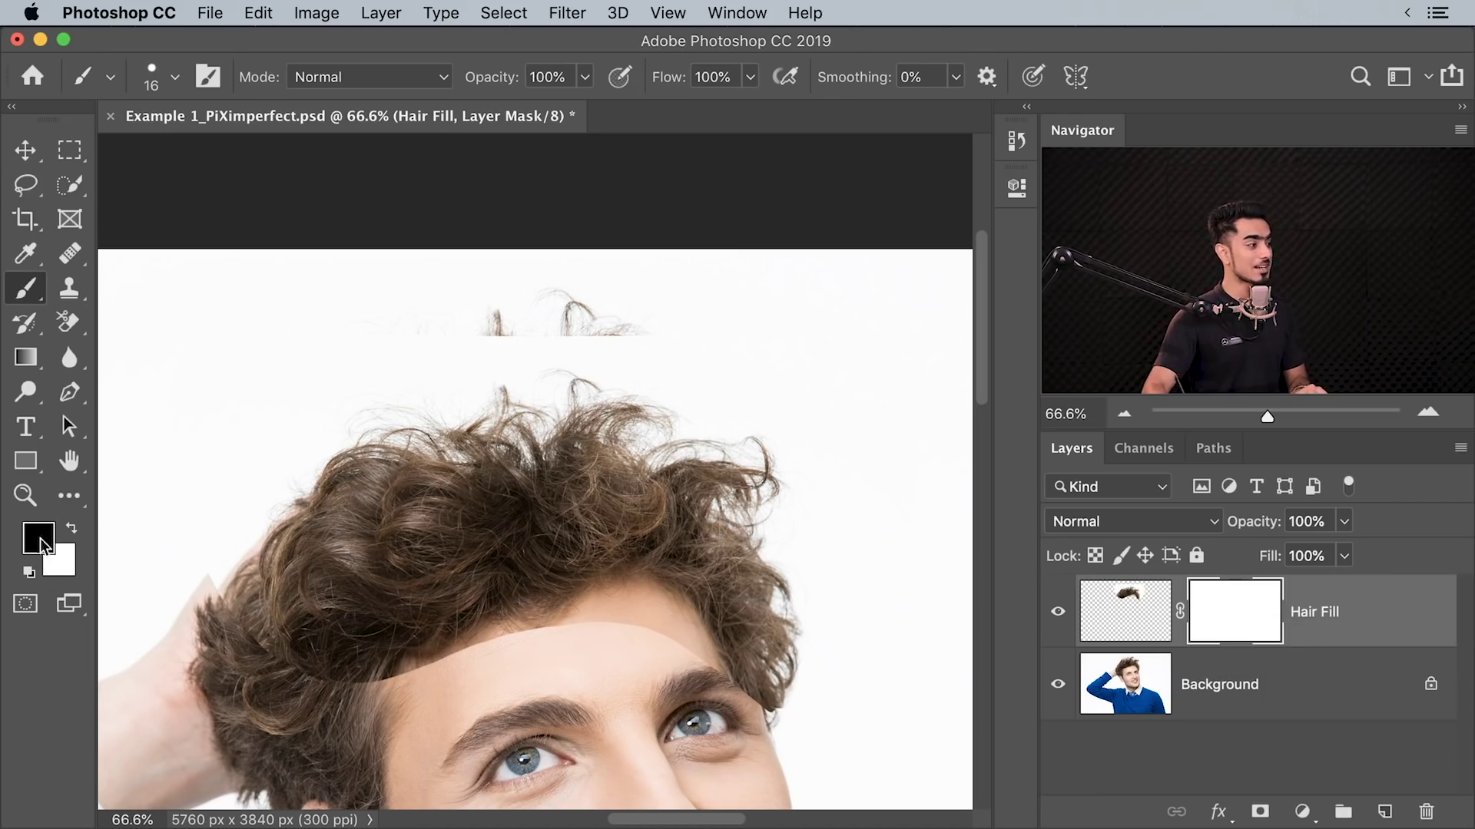
pyautogui.click(169, 81)
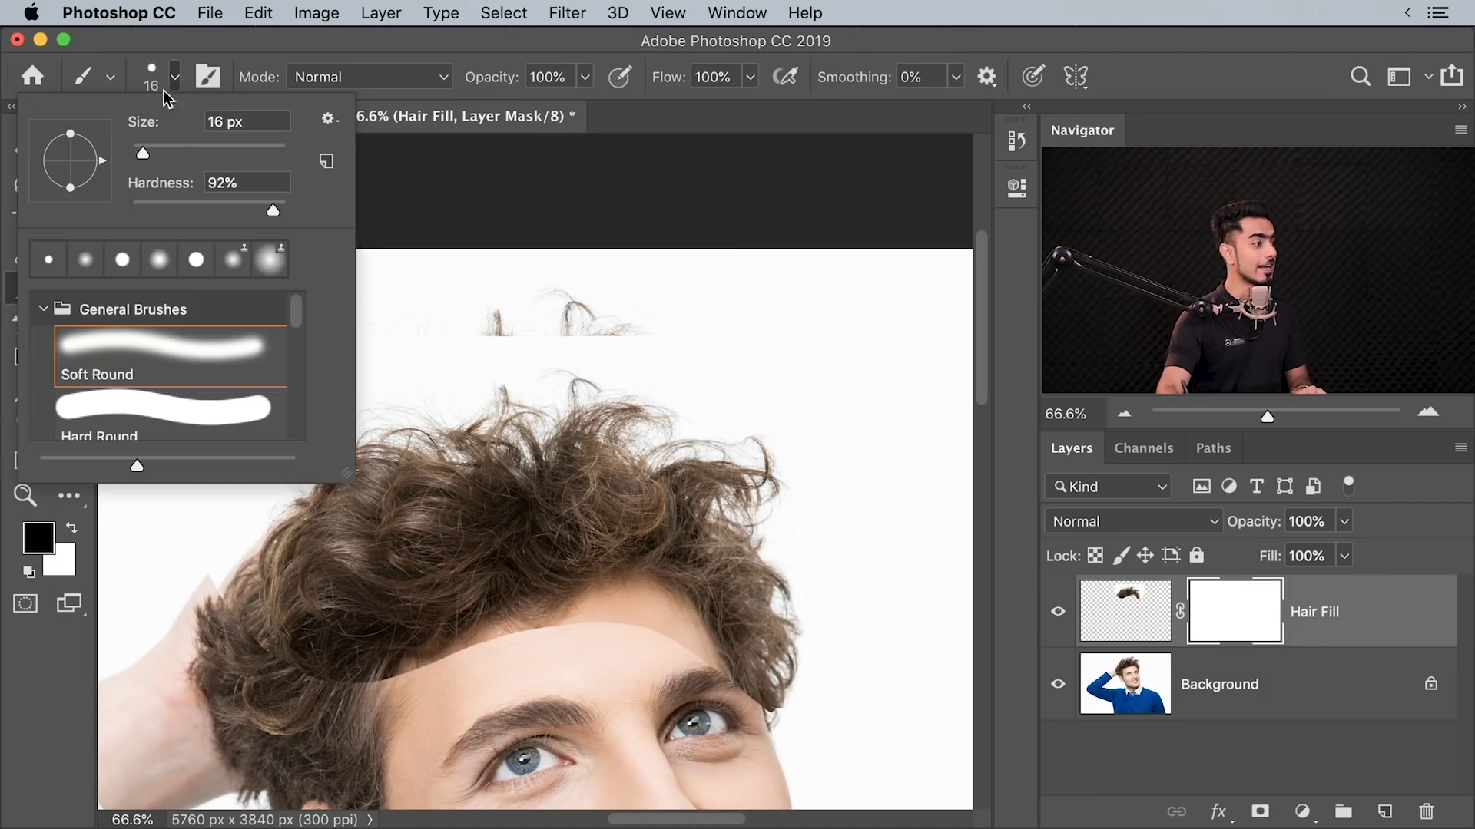
pyautogui.doubleClick(159, 359)
# - Paint black on the Hair Fill mask with a 350 px brush to hide the duplicated forehead and restore the original hairline
pyautogui.moveTo(508, 591); pyautogui.dragTo(593, 609)
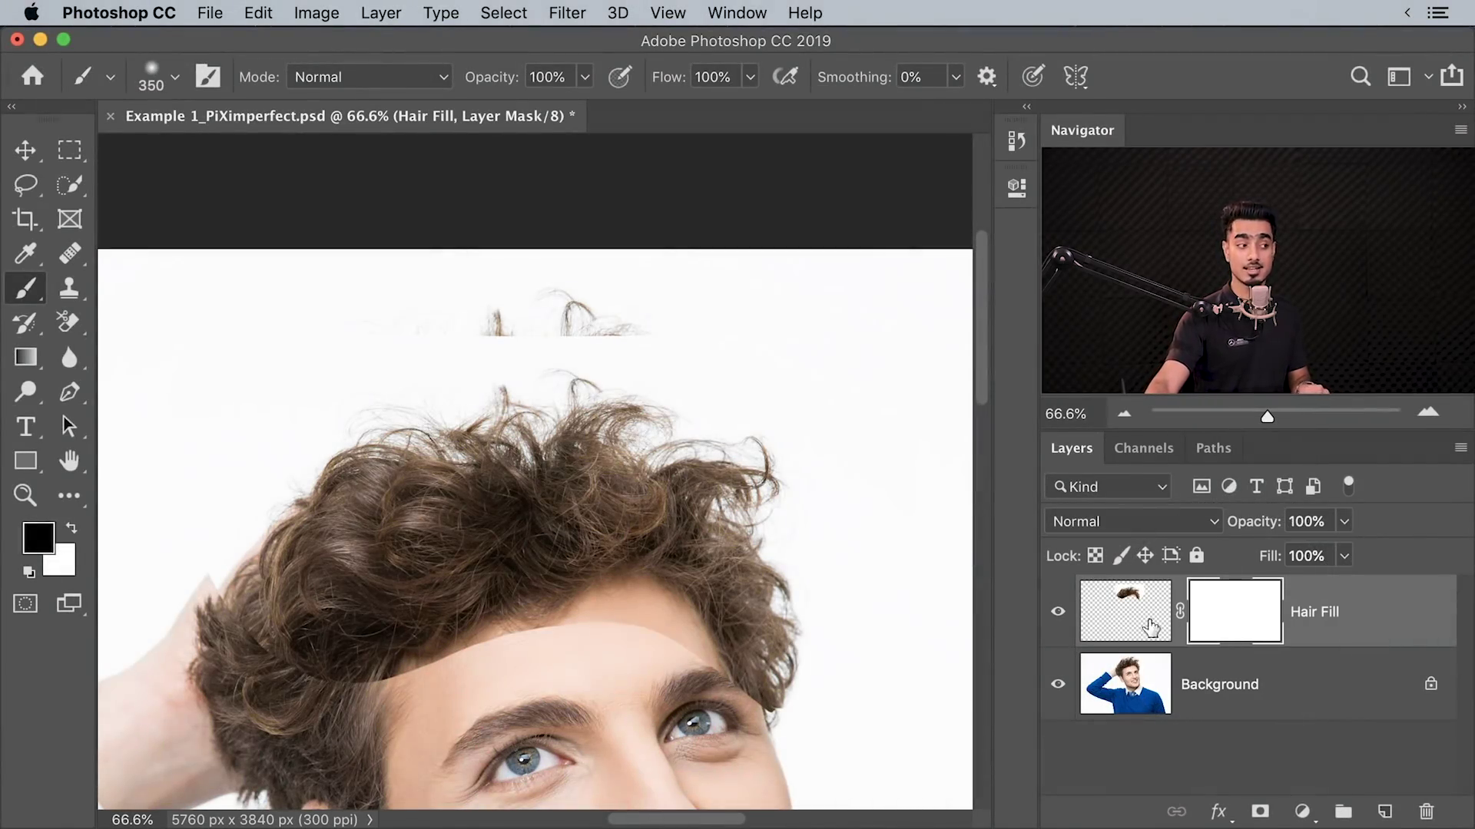
pyautogui.moveTo(598, 681)
pyautogui.mouseDown()
pyautogui.moveTo(584, 639)
pyautogui.moveTo(668, 701)
pyautogui.mouseUp()
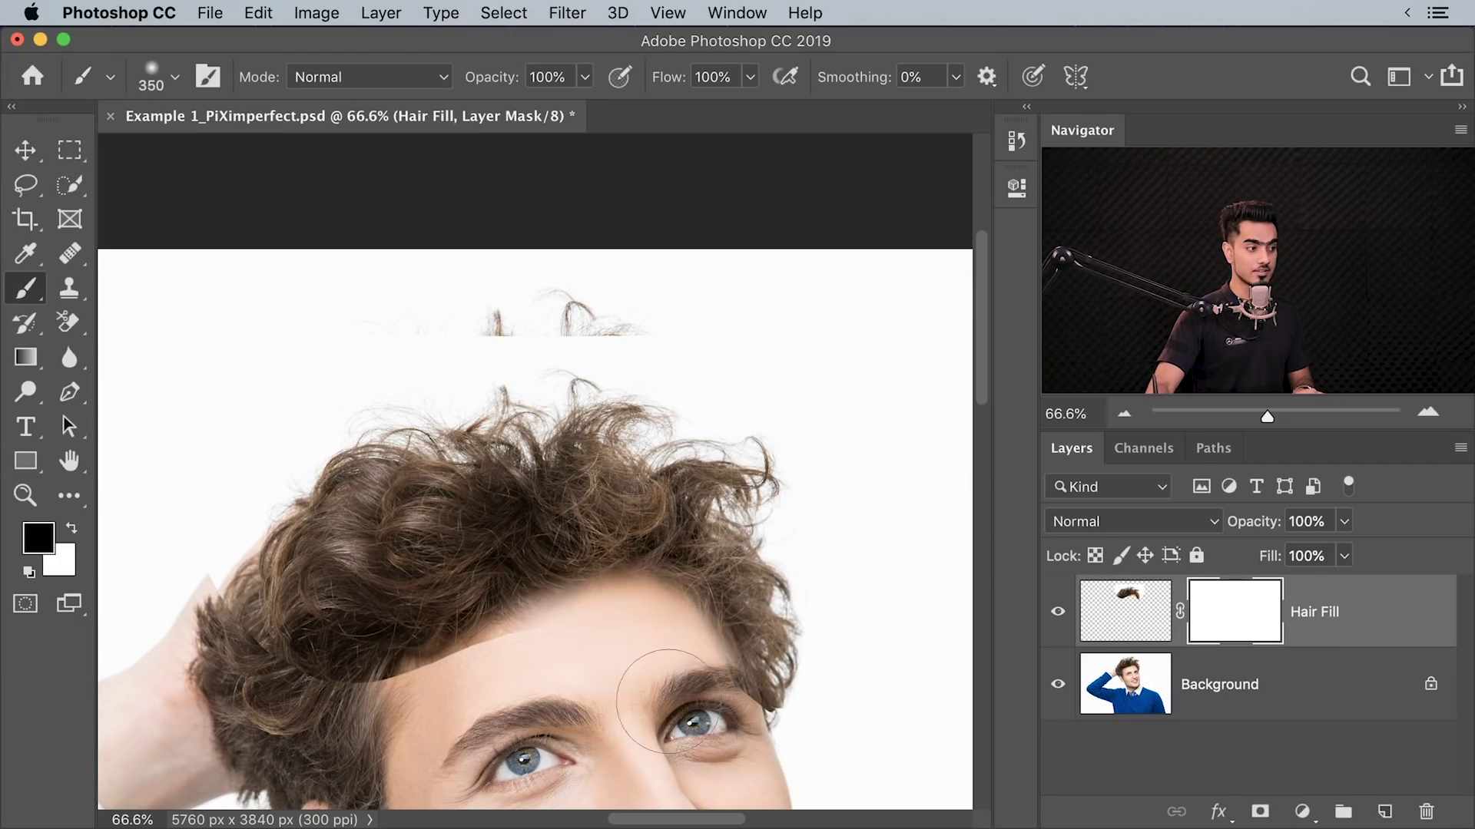
pyautogui.moveTo(582, 675)
pyautogui.mouseDown()
pyautogui.moveTo(393, 741)
pyautogui.moveTo(347, 682)
pyautogui.moveTo(338, 693)
pyautogui.moveTo(315, 588)
pyautogui.moveTo(268, 583)
pyautogui.mouseUp()
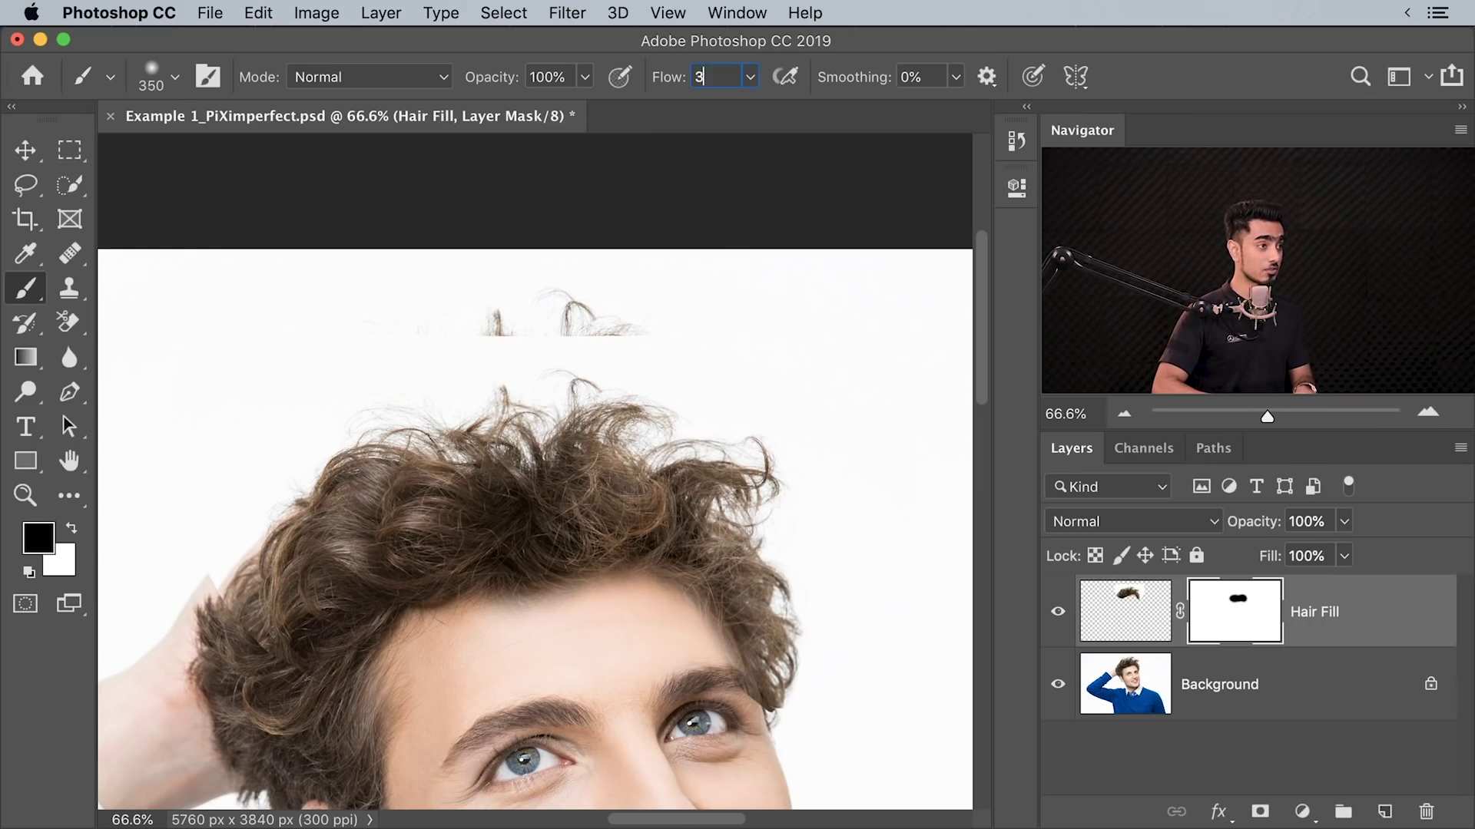
# - Set the brush flow to 30% and paint black on the Hair Fill mask to blend the hair above the forehead
pyautogui.moveTo(537, 568)
pyautogui.mouseDown()
pyautogui.moveTo(608, 572)
pyautogui.moveTo(603, 585)
pyautogui.moveTo(688, 582)
pyautogui.mouseUp()
pyautogui.moveTo(425, 553); pyautogui.dragTo(442, 553)
pyautogui.moveTo(497, 566)
pyautogui.mouseDown()
pyautogui.moveTo(550, 580)
pyautogui.moveTo(435, 588)
pyautogui.moveTo(522, 558)
pyautogui.mouseUp()
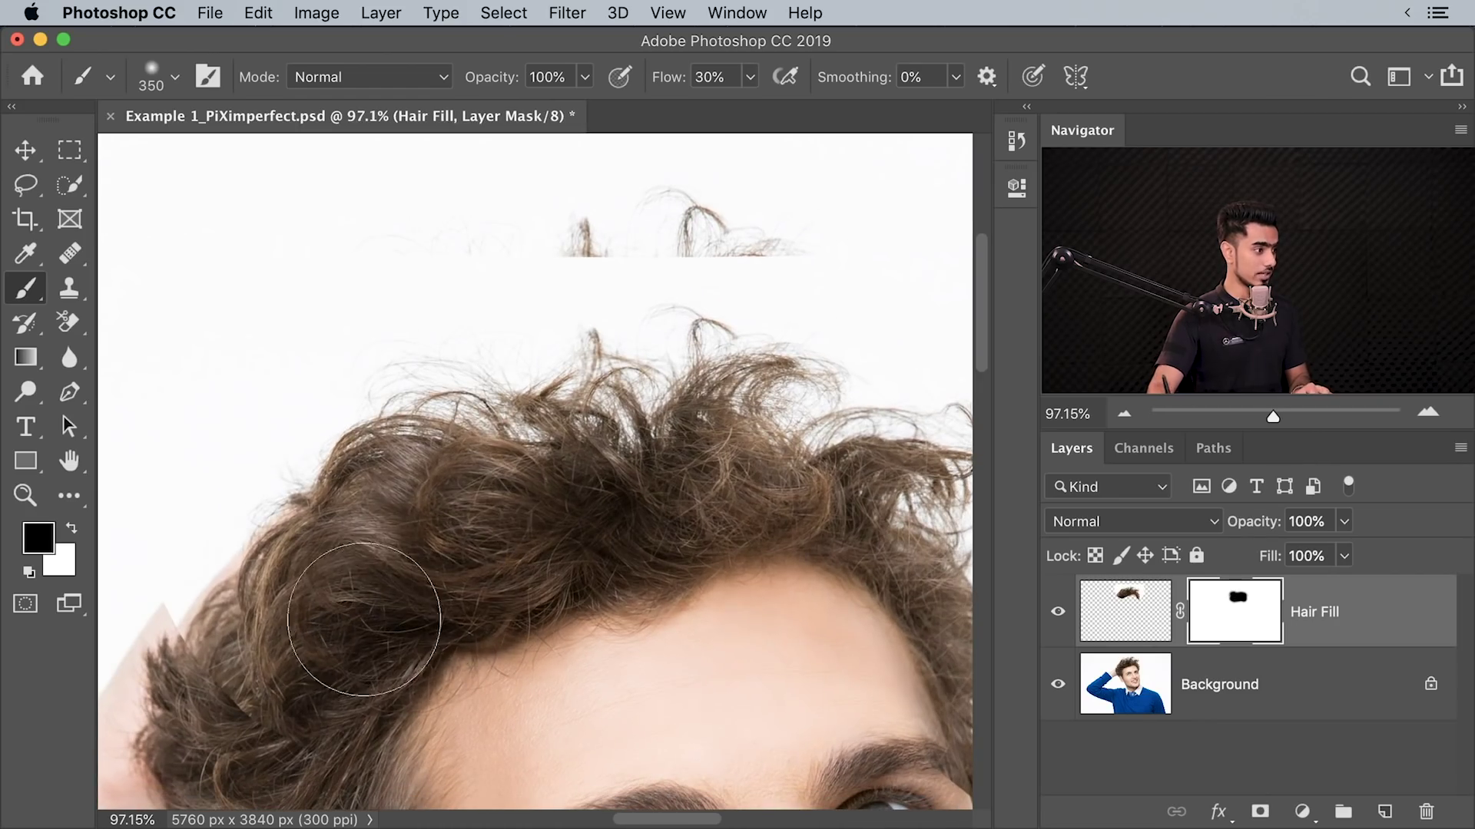
# - Paint black on the Hair Fill mask with a 216 px brush to bring back the original hair across the crown
pyautogui.moveTo(612, 533)
pyautogui.mouseDown()
pyautogui.moveTo(545, 586)
pyautogui.moveTo(633, 608)
pyautogui.mouseUp()
pyautogui.moveTo(563, 612); pyautogui.dragTo(511, 611)
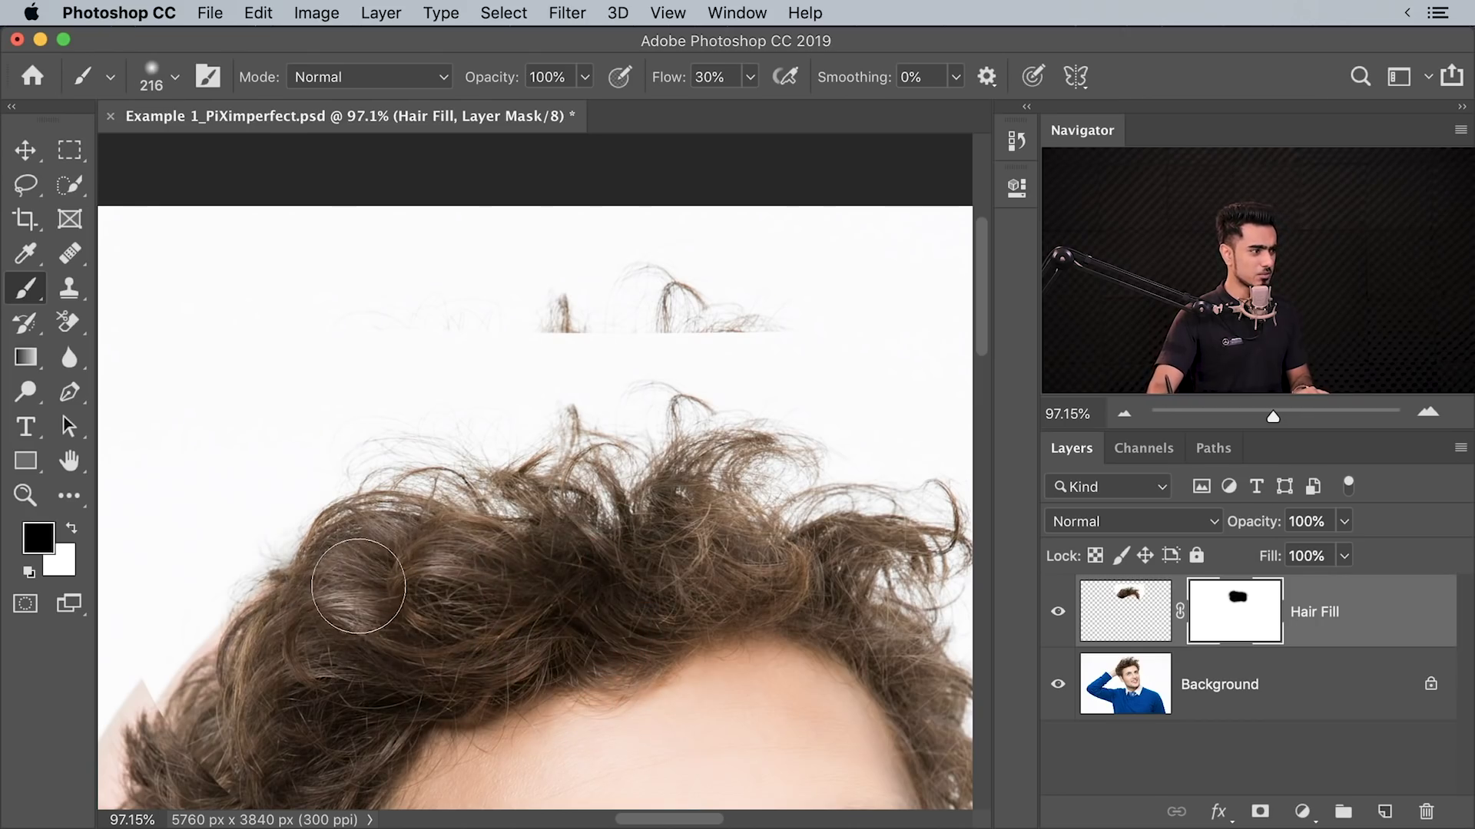
pyautogui.moveTo(498, 574)
pyautogui.mouseDown()
pyautogui.moveTo(464, 596)
pyautogui.moveTo(388, 542)
pyautogui.moveTo(373, 584)
pyautogui.mouseUp()
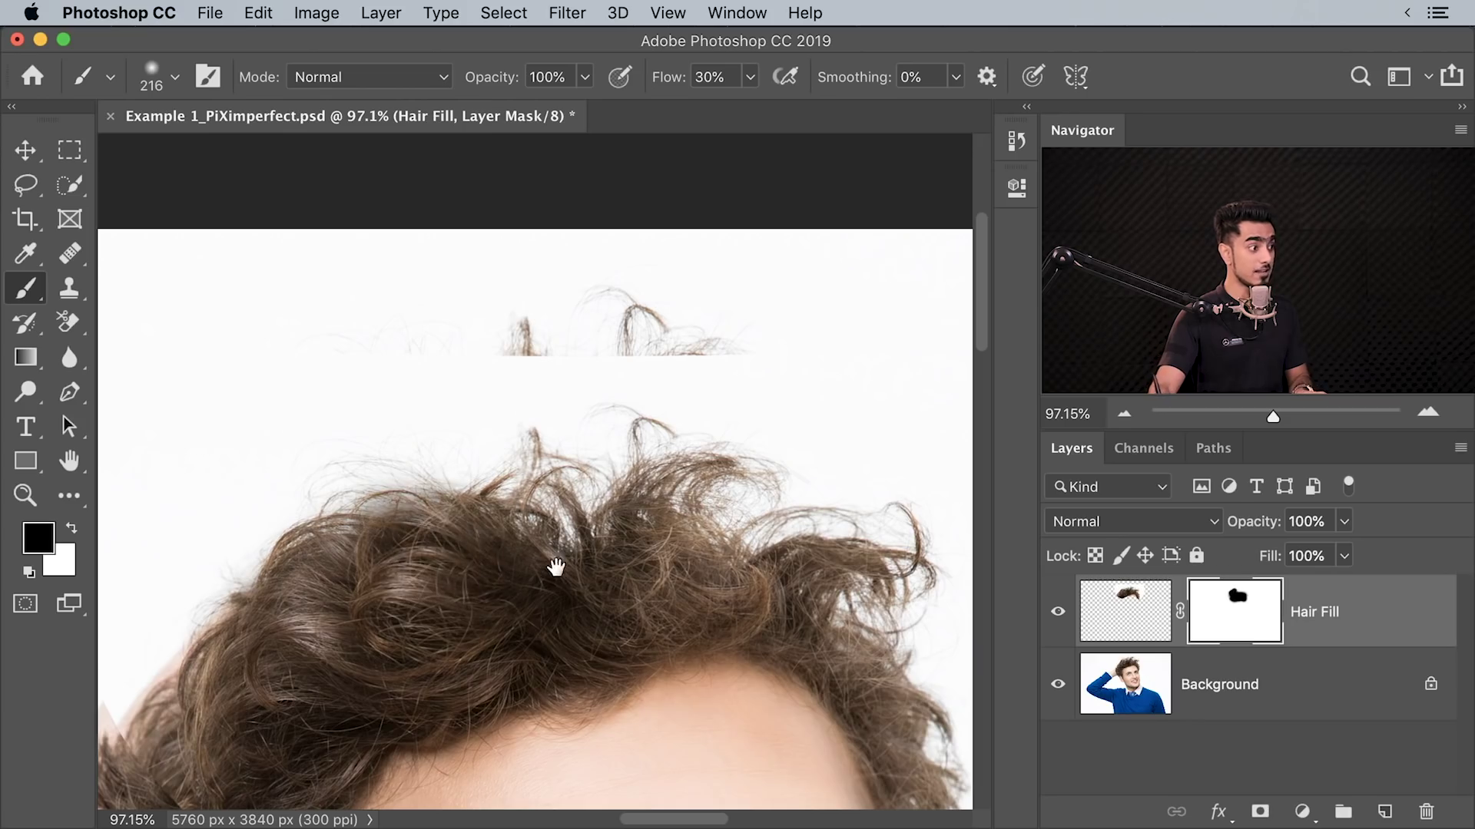
pyautogui.moveTo(553, 566); pyautogui.dragTo(511, 604)
pyautogui.moveTo(668, 592)
pyautogui.mouseDown()
pyautogui.moveTo(715, 557)
pyautogui.moveTo(637, 547)
pyautogui.moveTo(776, 588)
pyautogui.mouseUp()
pyautogui.moveTo(734, 655); pyautogui.dragTo(680, 607)
# - Paint black on the Hair Fill mask over the hair on the right side of the crown to blend it
pyautogui.press('x')
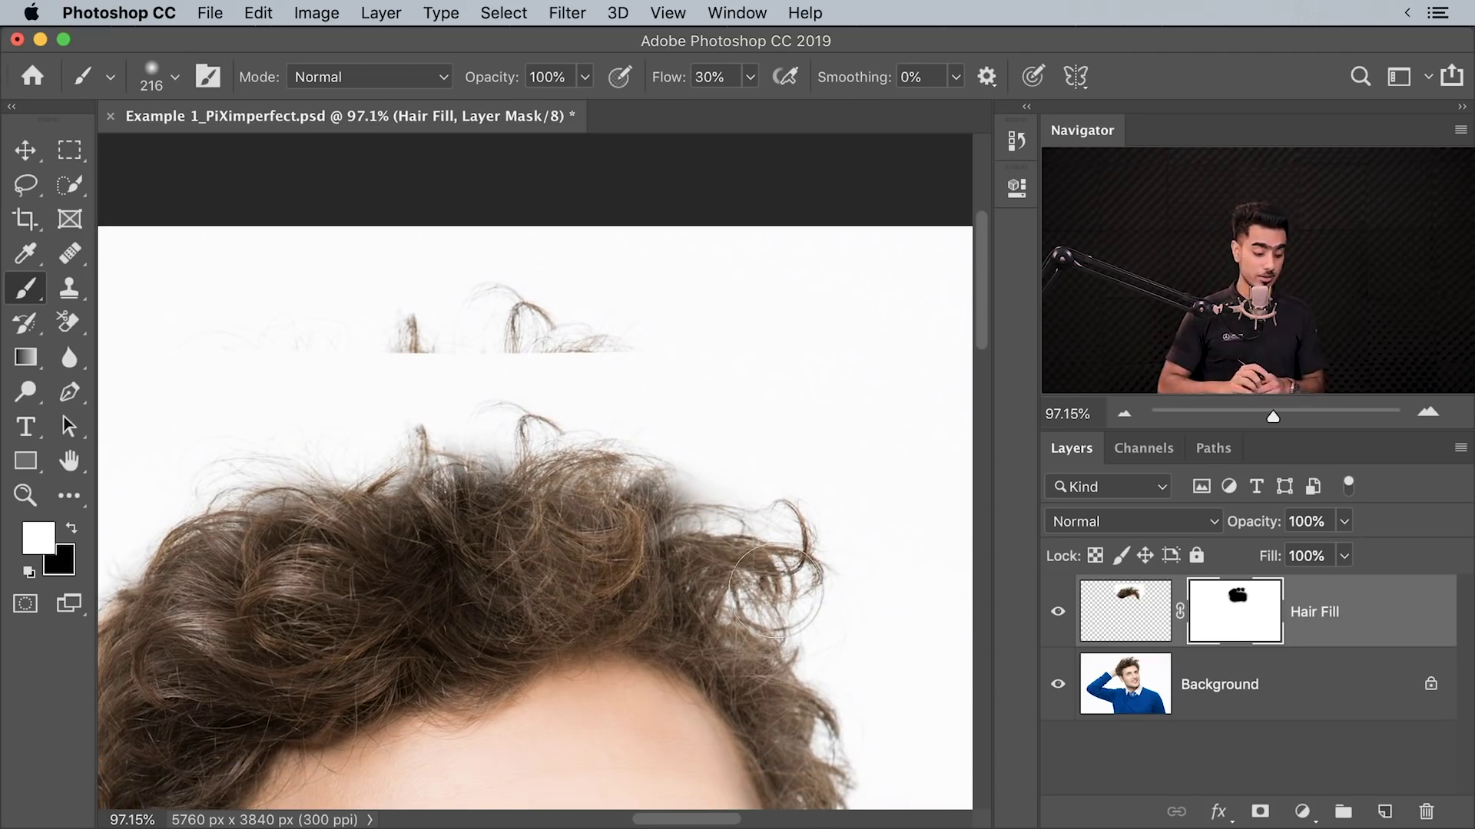
pyautogui.press('x')
pyautogui.press('x')
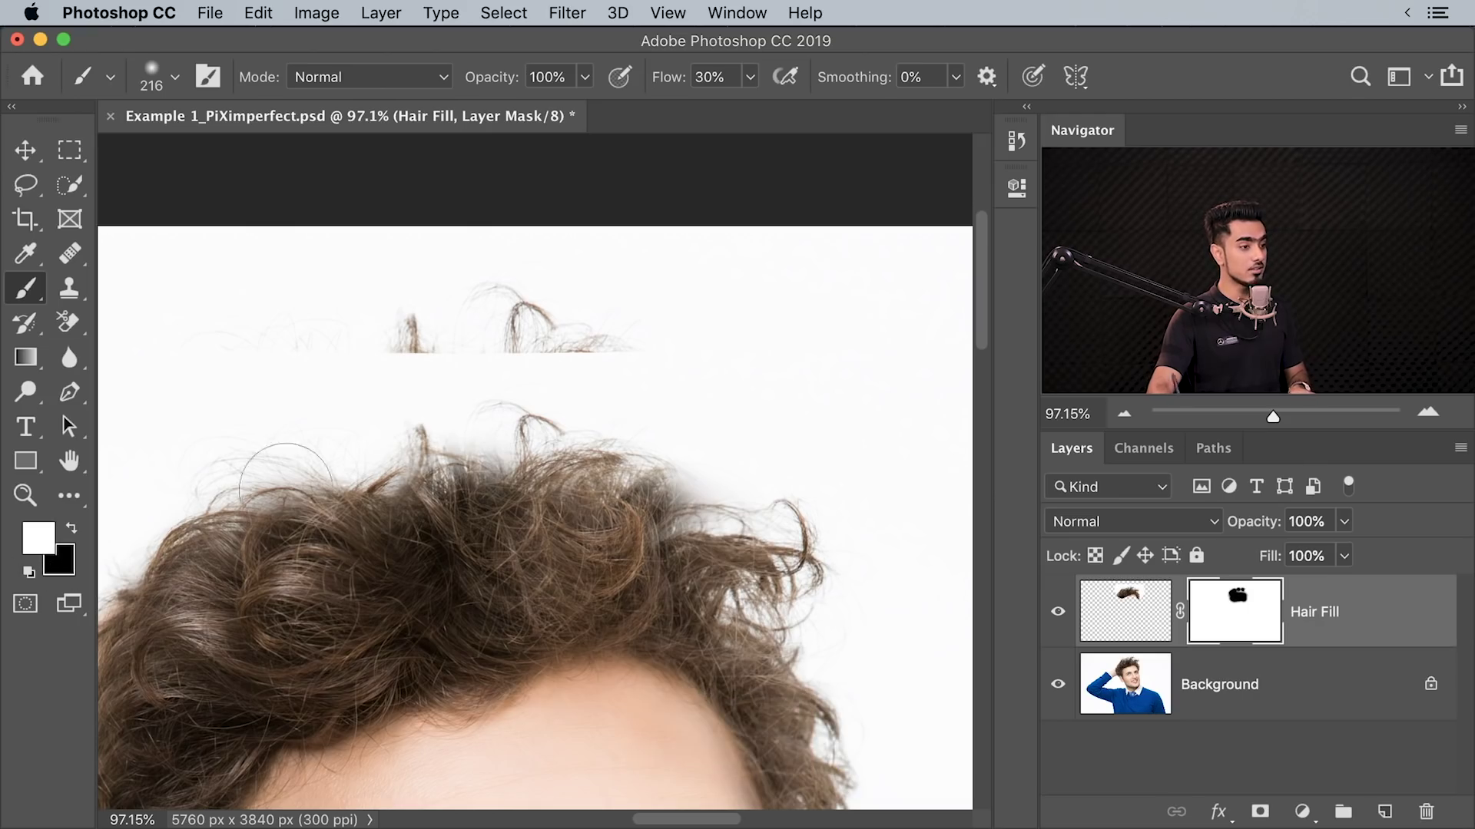
pyautogui.press('x')
pyautogui.moveTo(676, 533); pyautogui.dragTo(734, 550)
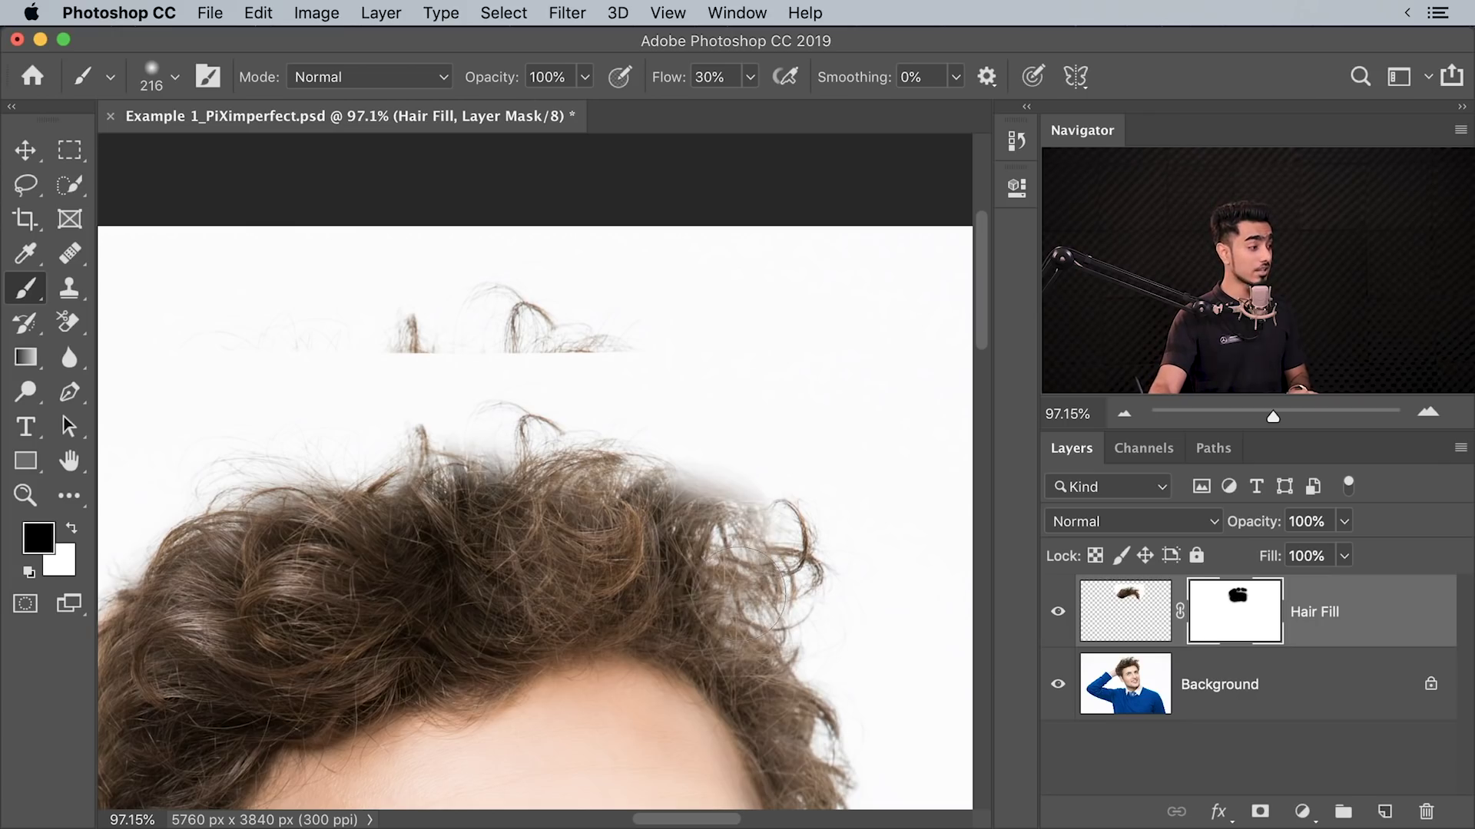
# - Paint white on the Hair Fill mask with a 186 px brush to restore filled hair near the crown's right side
pyautogui.click(70, 525)
pyautogui.moveTo(657, 546)
pyautogui.mouseDown()
pyautogui.moveTo(722, 550)
pyautogui.moveTo(626, 539)
pyautogui.moveTo(712, 530)
pyautogui.moveTo(635, 497)
pyautogui.moveTo(656, 507)
pyautogui.mouseUp()
pyautogui.press('x')
pyautogui.press('x')
pyautogui.press('x')
pyautogui.press('x')
pyautogui.moveTo(672, 557); pyautogui.dragTo(731, 565)
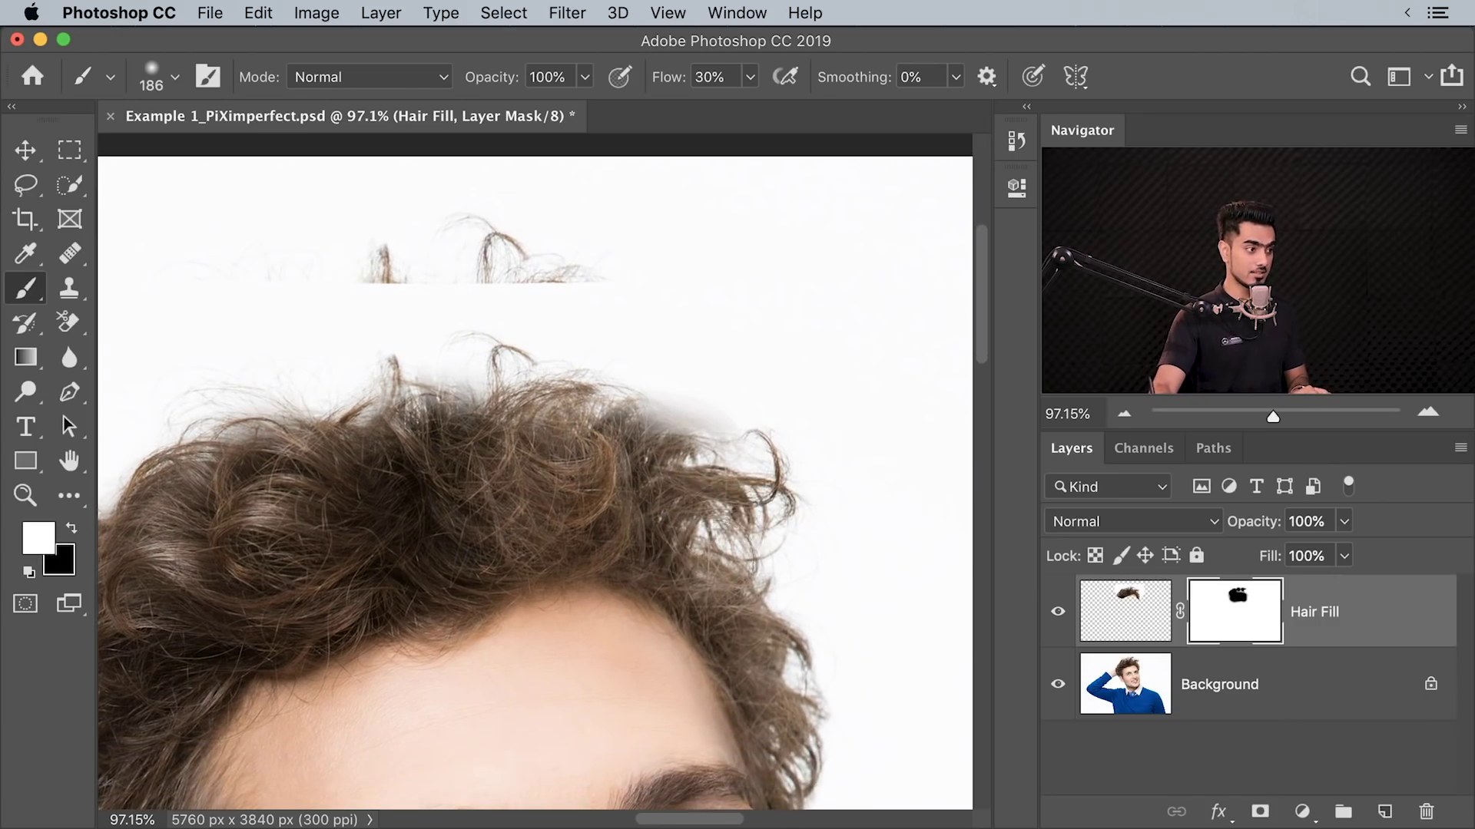
# - Paint black on the Hair Fill mask with a 186 px brush to reveal the original curls down the right side
pyautogui.moveTo(495, 506); pyautogui.dragTo(640, 548)
pyautogui.press('x')
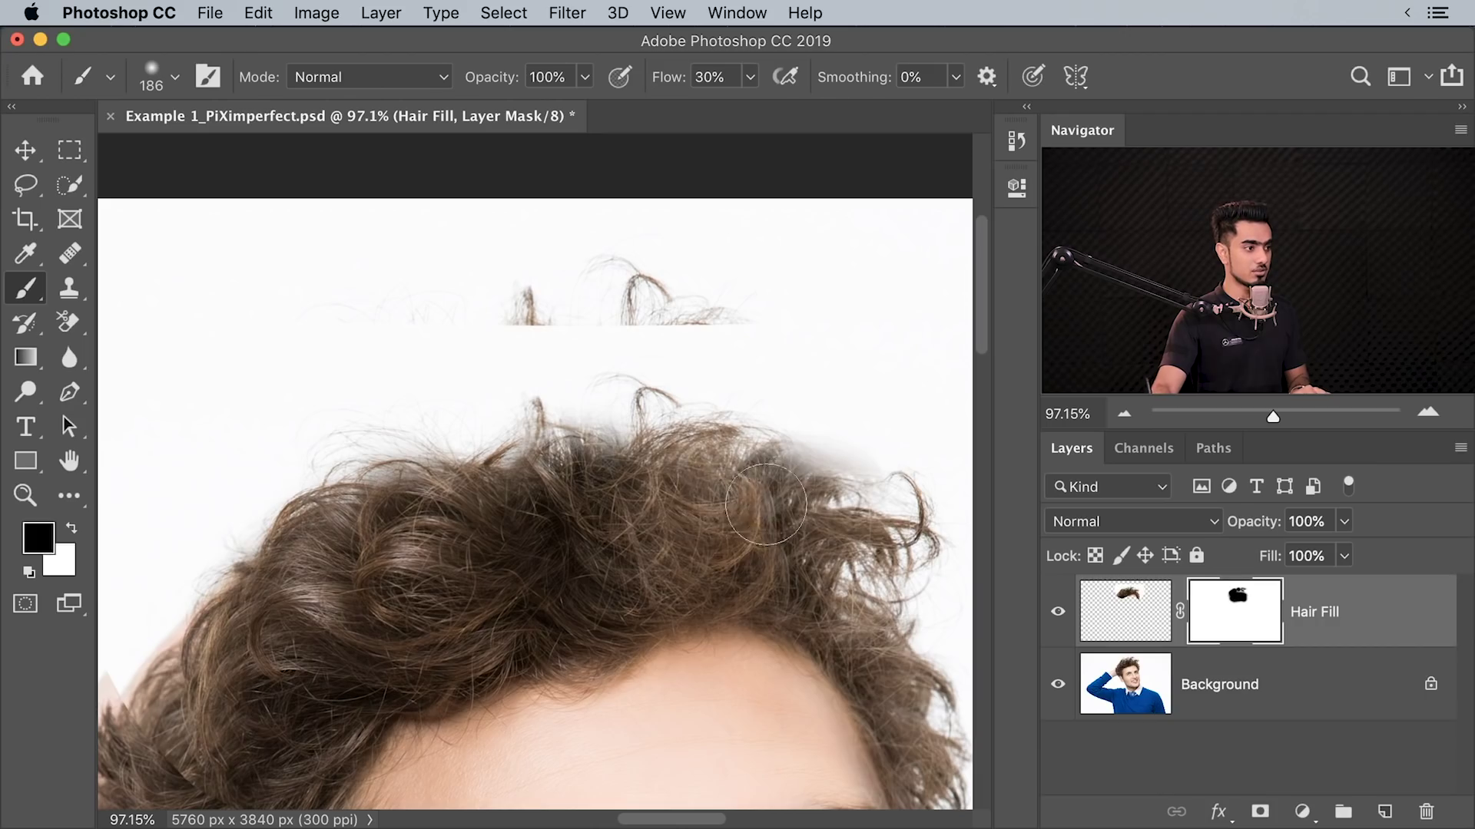
pyautogui.moveTo(737, 483); pyautogui.dragTo(724, 467)
pyautogui.moveTo(523, 480)
pyautogui.mouseDown()
pyautogui.moveTo(503, 495)
pyautogui.moveTo(549, 471)
pyautogui.mouseUp()
pyautogui.moveTo(847, 507)
pyautogui.mouseDown()
pyautogui.moveTo(848, 567)
pyautogui.moveTo(773, 514)
pyautogui.moveTo(900, 651)
pyautogui.mouseUp()
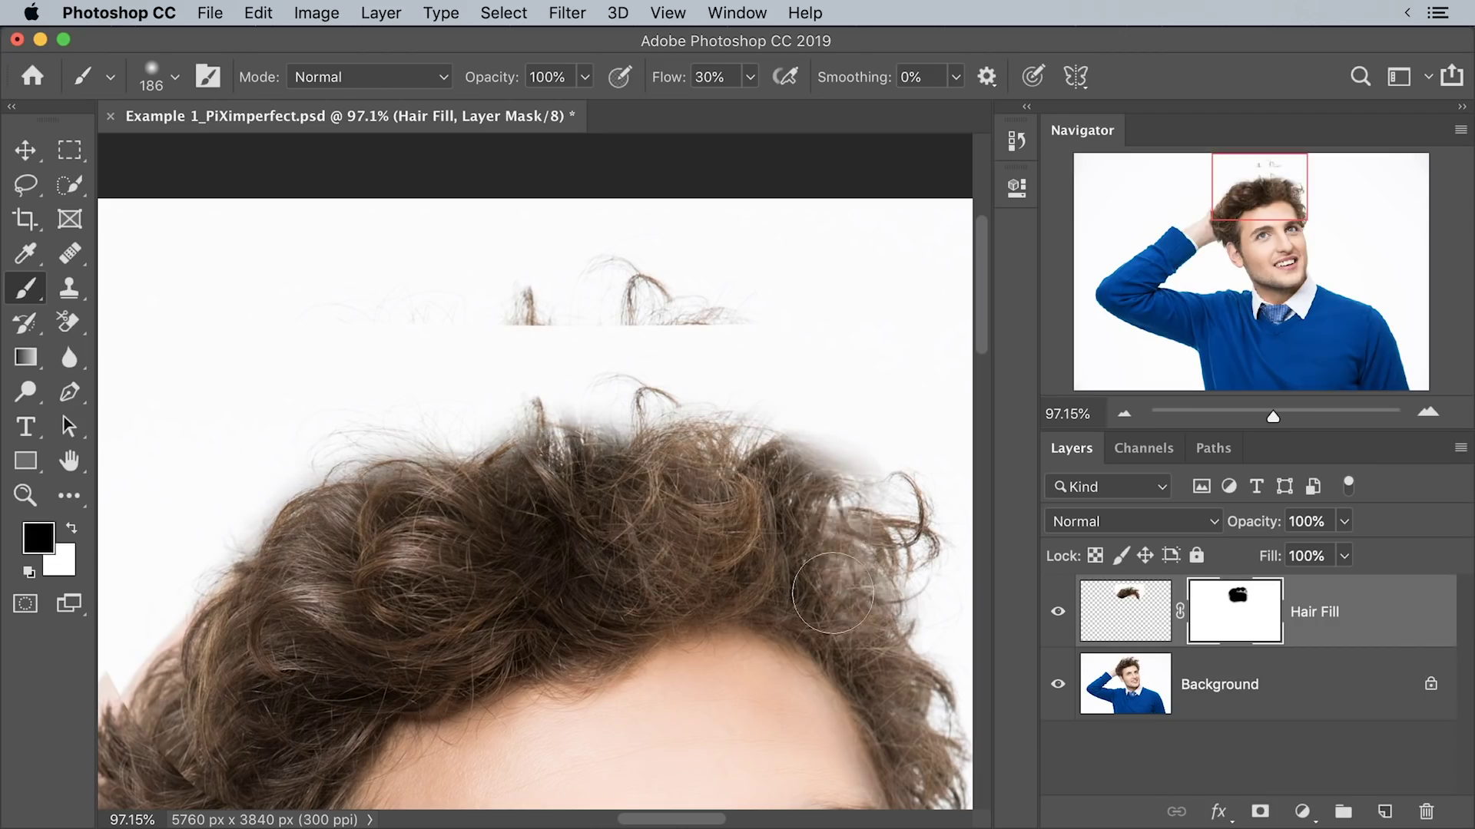
# - Refine the Hair Fill mask around the right-side curls with black and white strokes, reducing the brush to 94 px
pyautogui.press('x')
pyautogui.press('x')
pyautogui.press('x')
pyautogui.moveTo(829, 560)
pyautogui.mouseDown()
pyautogui.moveTo(823, 580)
pyautogui.moveTo(837, 580)
pyautogui.mouseUp()
pyautogui.press('x')
pyautogui.moveTo(906, 624); pyautogui.dragTo(928, 564)
pyautogui.moveTo(954, 642)
pyautogui.mouseDown()
pyautogui.moveTo(879, 623)
pyautogui.moveTo(868, 589)
pyautogui.mouseUp()
pyautogui.press('x')
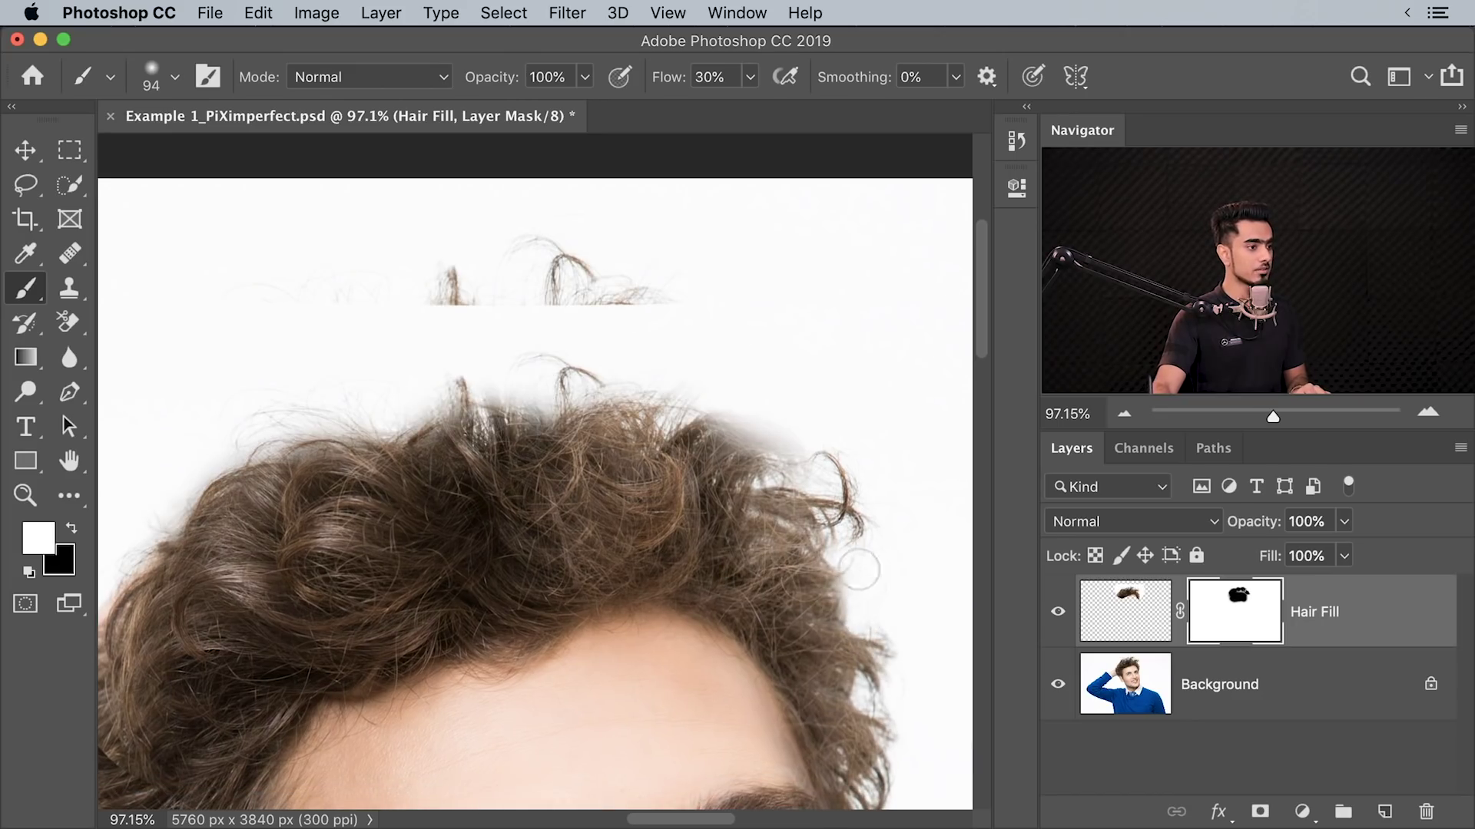
# - Hide and show the Hair Fill layer to compare the hair before and after the fill
pyautogui.scroll(-5, 768, 584)
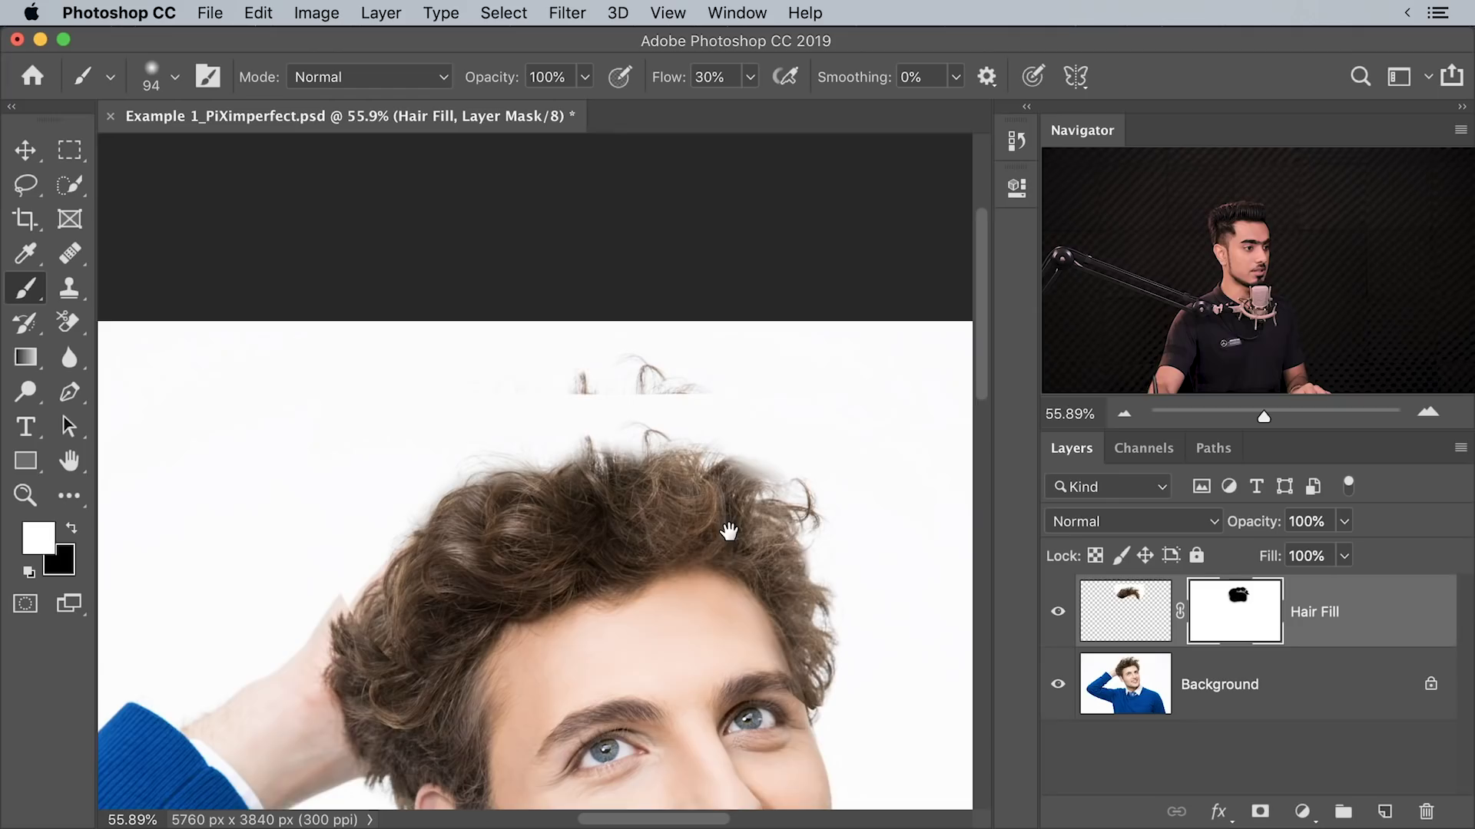
pyautogui.click(1056, 617)
pyautogui.click(1052, 619)
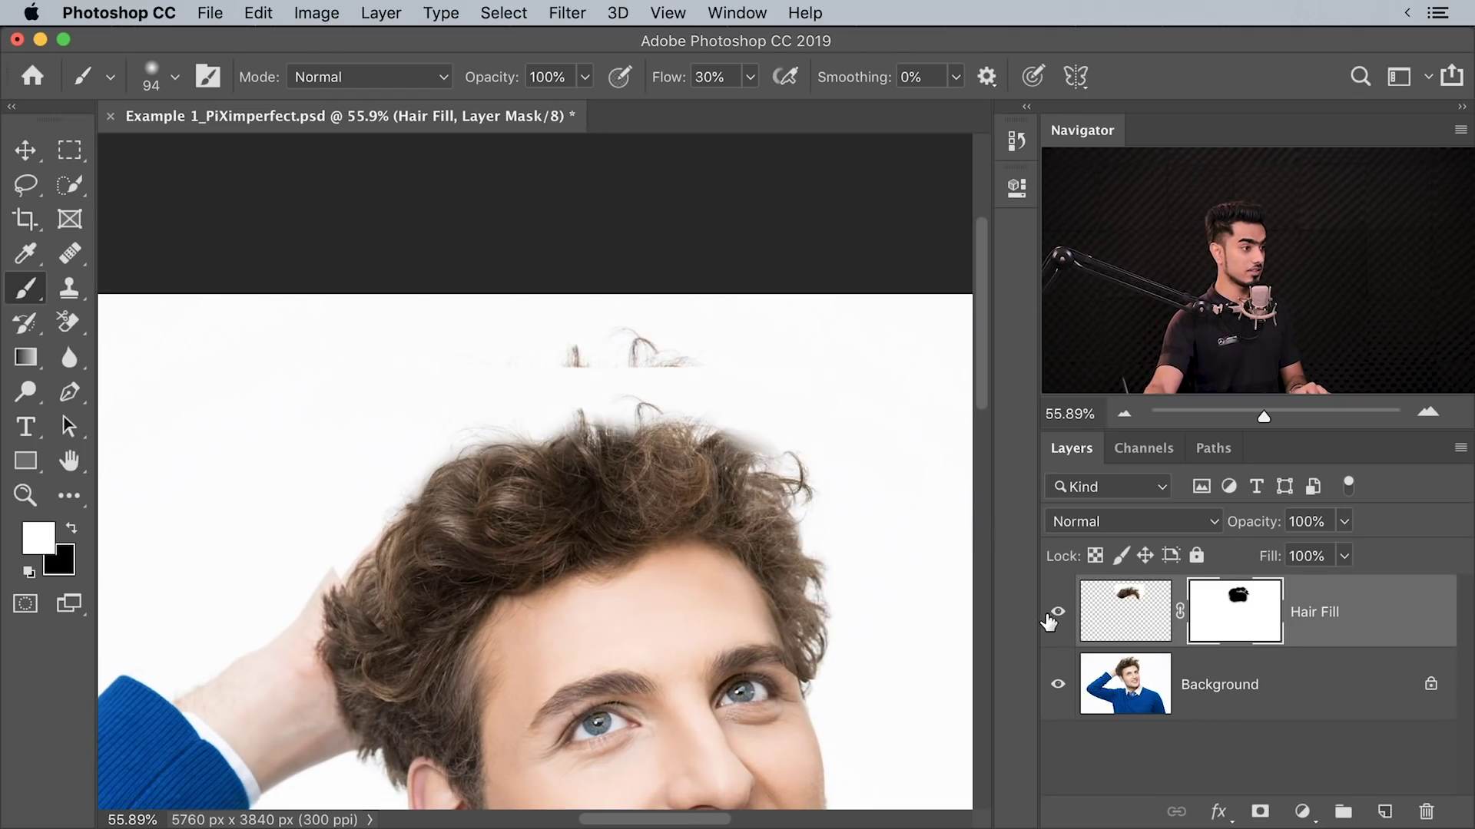
pyautogui.moveTo(587, 446); pyautogui.dragTo(544, 460)
pyautogui.moveTo(609, 508); pyautogui.dragTo(536, 451)
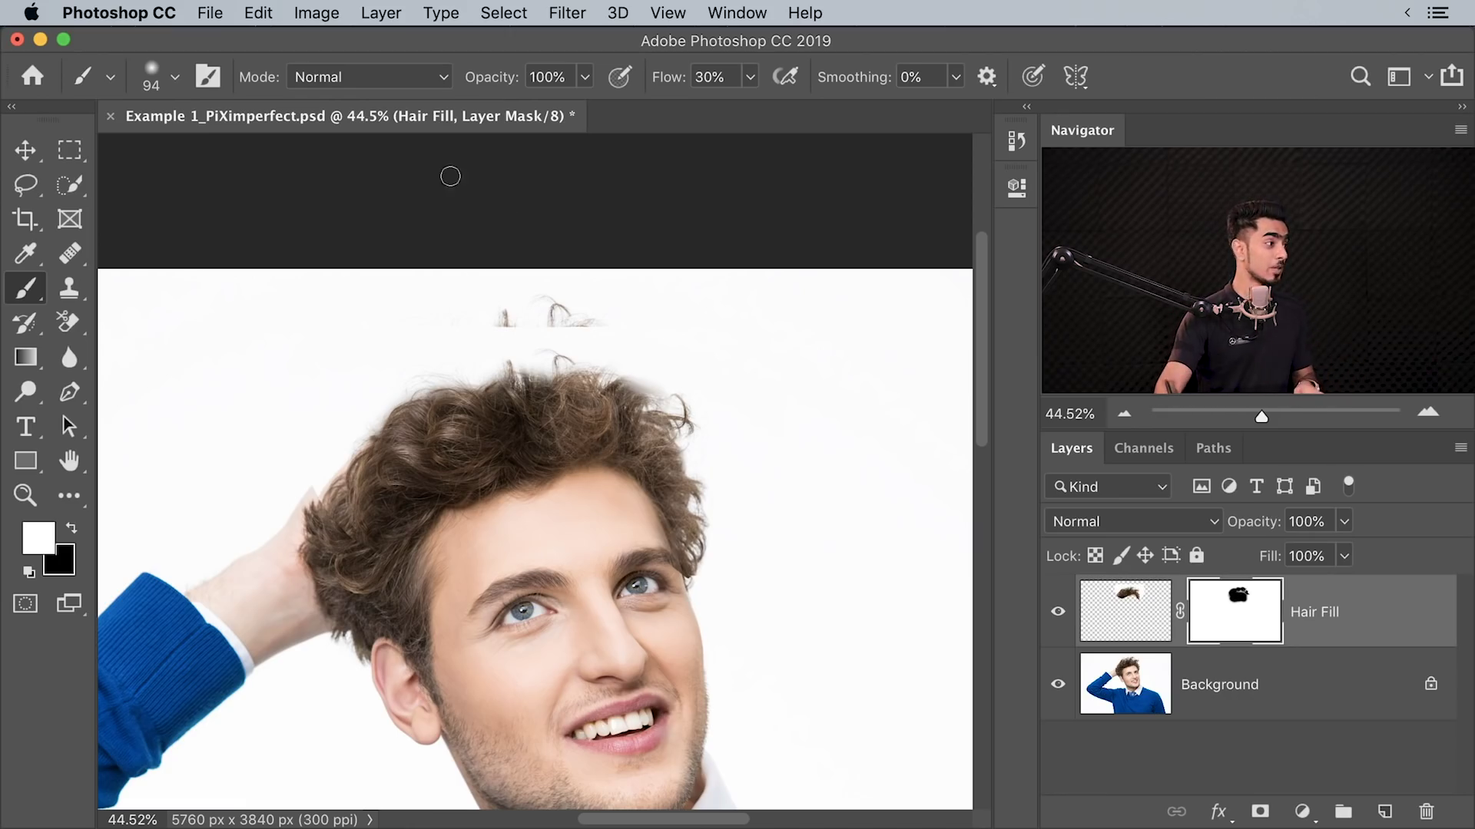
# - Paint white on the Hair Fill mask along the head's upper-left outline with small brushes to sharpen its blurry edge
pyautogui.moveTo(479, 403); pyautogui.dragTo(522, 407)
pyautogui.press('x')
pyautogui.moveTo(573, 486); pyautogui.dragTo(510, 452)
pyautogui.moveTo(635, 538)
pyautogui.mouseDown()
pyautogui.moveTo(704, 580)
pyautogui.moveTo(915, 510)
pyautogui.mouseUp()
pyautogui.moveTo(465, 480); pyautogui.dragTo(258, 571)
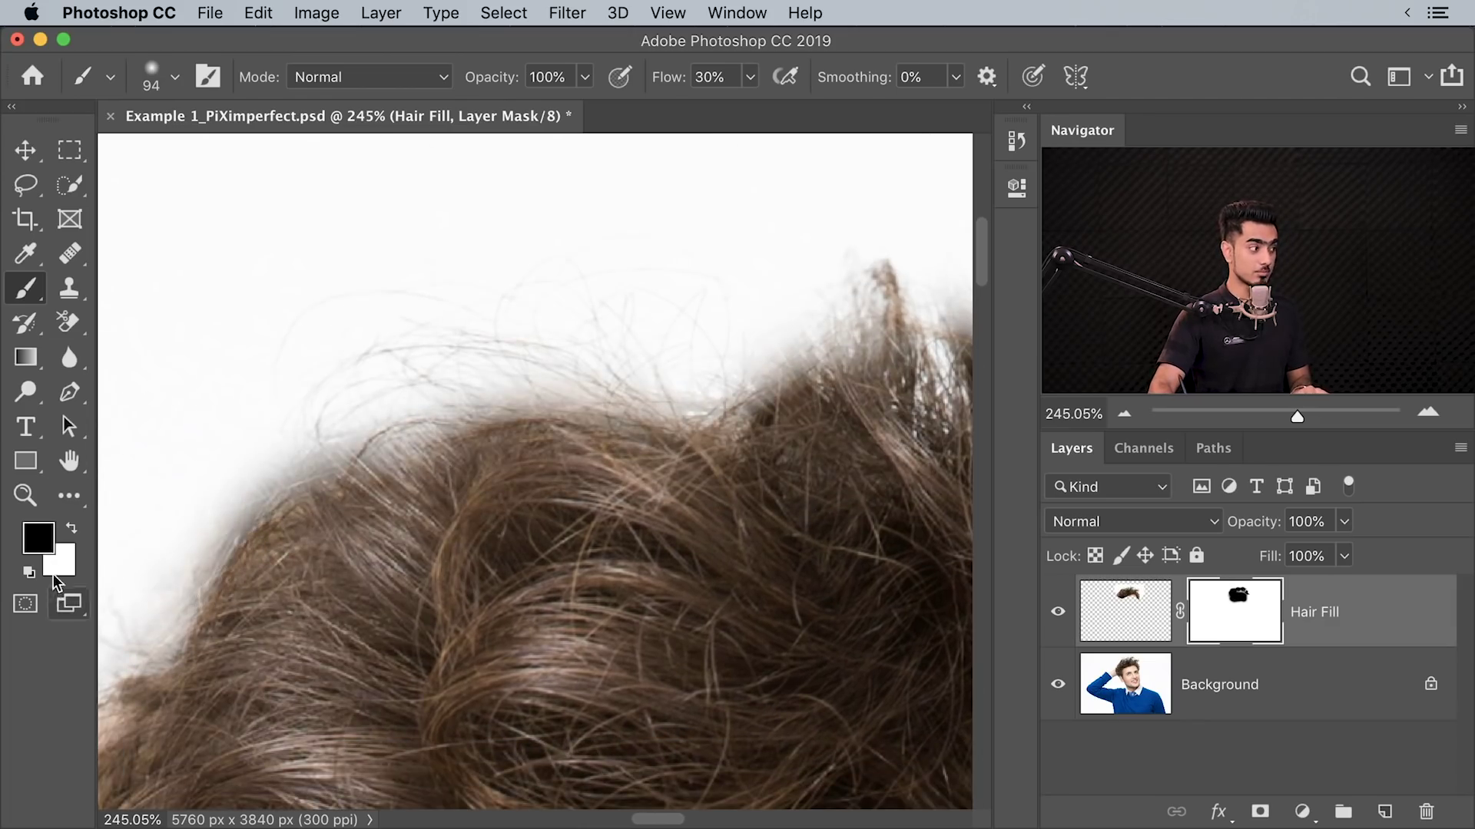
pyautogui.press('x')
pyautogui.moveTo(352, 358); pyautogui.dragTo(295, 350)
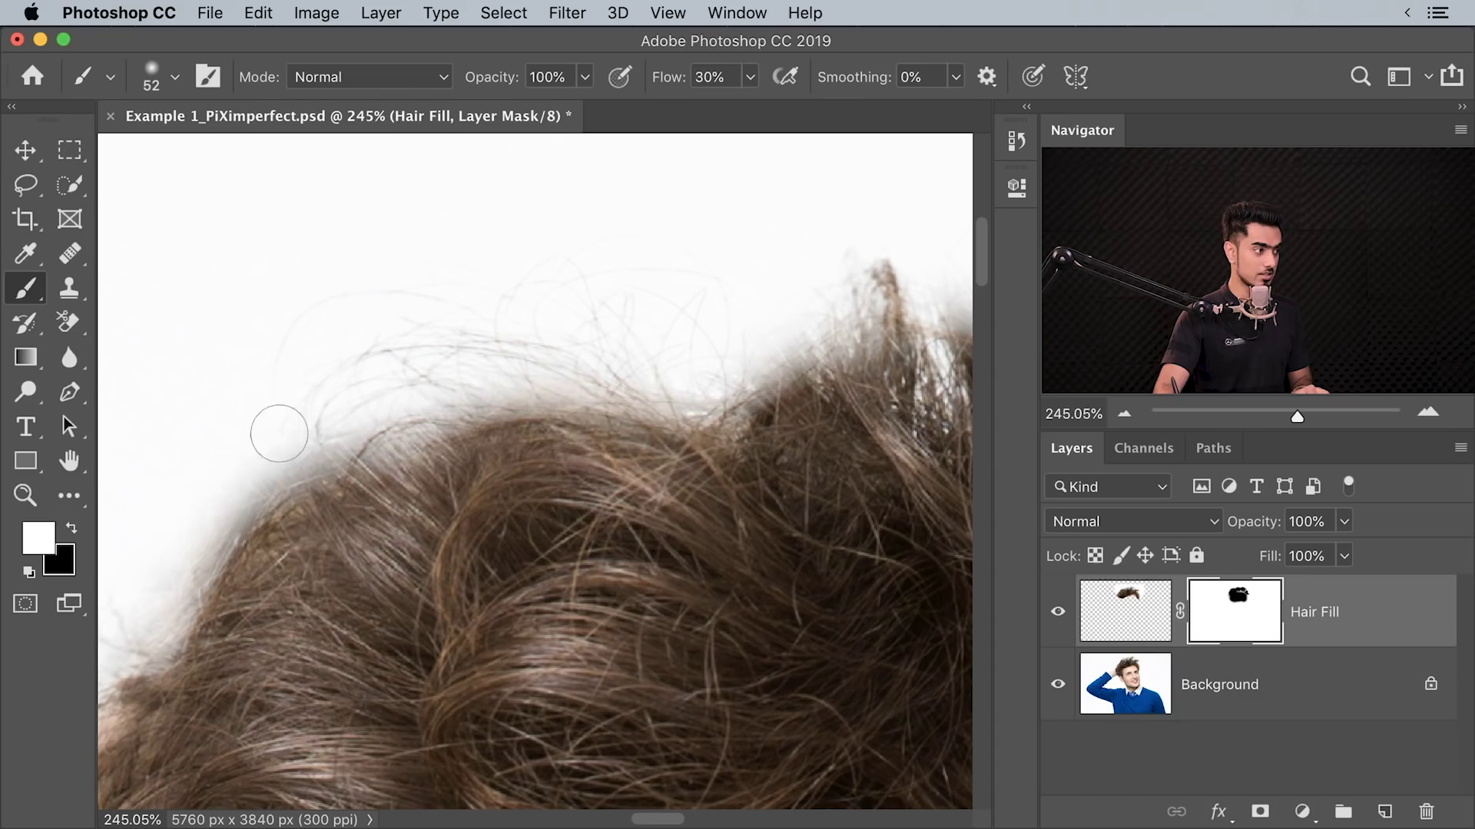
pyautogui.moveTo(280, 431); pyautogui.dragTo(253, 492)
pyautogui.moveTo(276, 466); pyautogui.dragTo(247, 466)
pyautogui.moveTo(235, 499)
pyautogui.mouseDown()
pyautogui.moveTo(204, 537)
pyautogui.moveTo(299, 481)
pyautogui.moveTo(302, 530)
pyautogui.mouseUp()
pyautogui.moveTo(372, 421); pyautogui.dragTo(310, 491)
pyautogui.moveTo(319, 503); pyautogui.dragTo(263, 576)
pyautogui.moveTo(363, 492)
pyautogui.mouseDown()
pyautogui.moveTo(496, 430)
pyautogui.moveTo(469, 411)
pyautogui.mouseUp()
pyautogui.moveTo(480, 430); pyautogui.dragTo(616, 399)
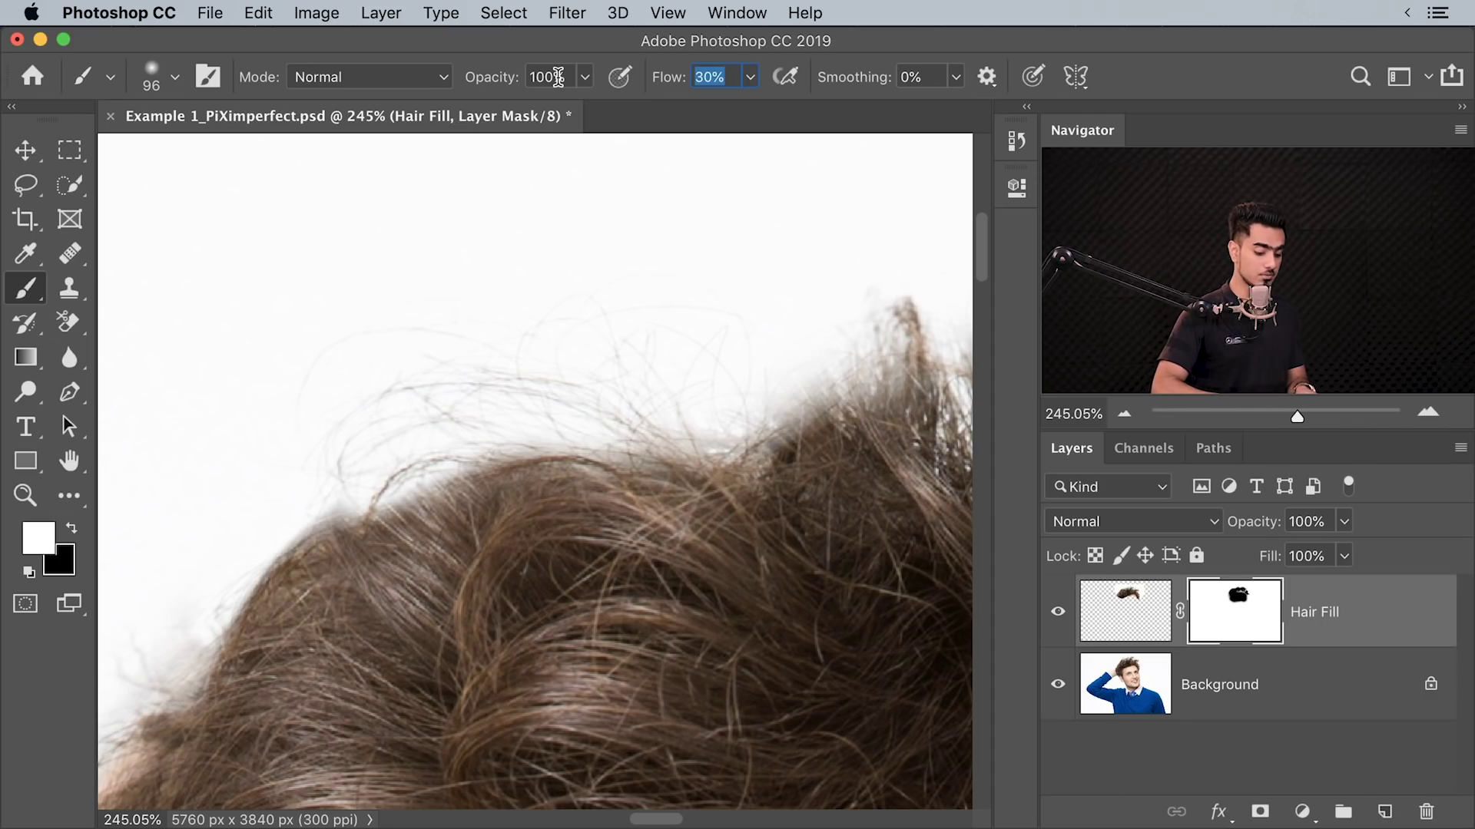
# - Set the brush flow to 15% and paint softly on the Hair Fill mask along the top-left hair edge
pyautogui.write('15')
pyautogui.press('Return')
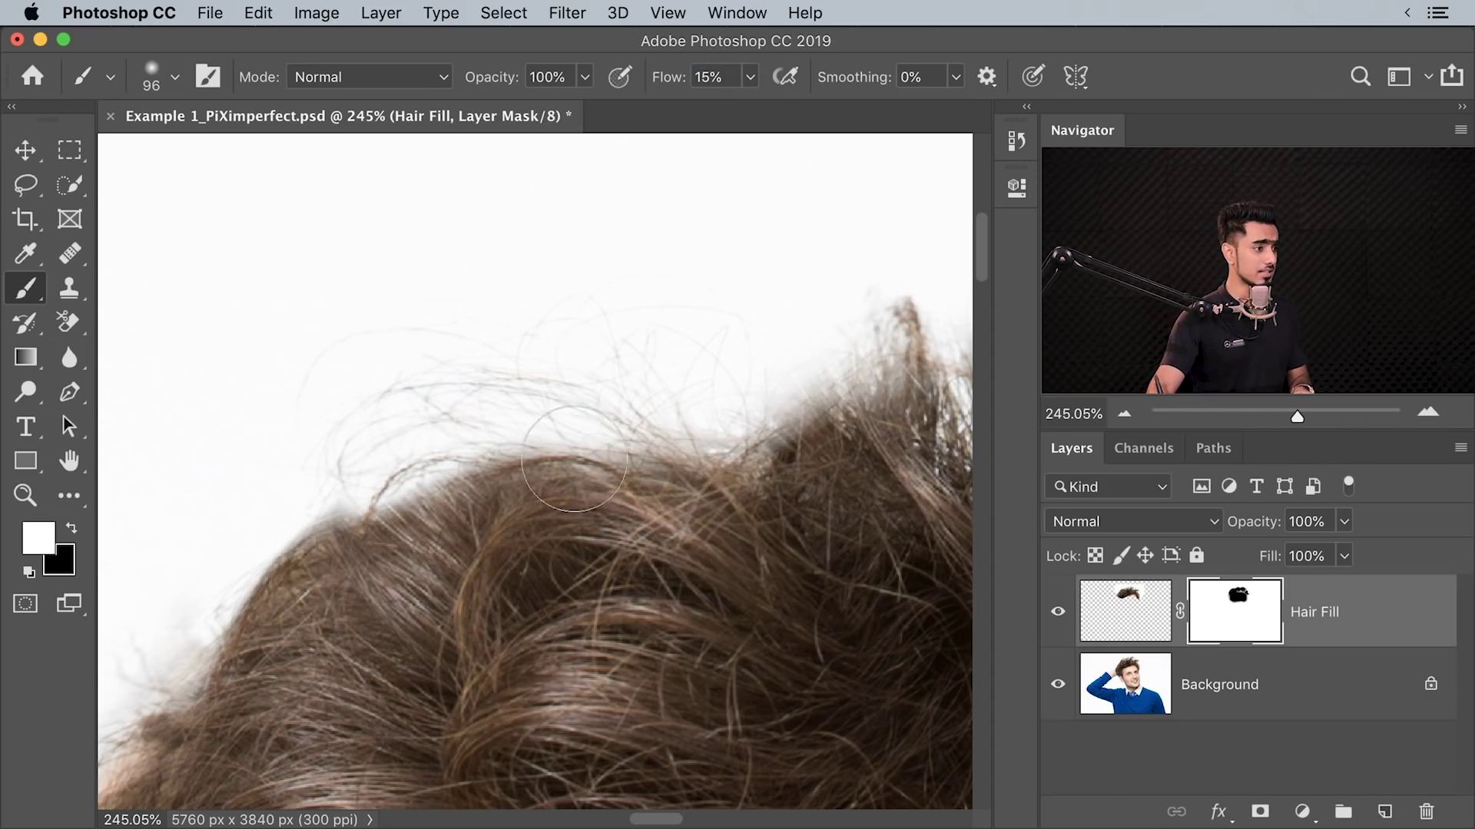
pyautogui.moveTo(588, 429); pyautogui.dragTo(517, 430)
pyautogui.moveTo(772, 384); pyautogui.dragTo(718, 422)
pyautogui.moveTo(388, 499); pyautogui.dragTo(241, 529)
pyautogui.moveTo(430, 415); pyautogui.dragTo(376, 414)
pyautogui.moveTo(622, 361); pyautogui.dragTo(564, 384)
pyautogui.moveTo(499, 399)
pyautogui.mouseDown()
pyautogui.moveTo(560, 398)
pyautogui.moveTo(459, 480)
pyautogui.mouseUp()
pyautogui.moveTo(675, 499)
pyautogui.mouseDown()
pyautogui.moveTo(627, 480)
pyautogui.moveTo(471, 524)
pyautogui.mouseUp()
# - Blend the filled hair around the top strands with alternating black and white mask strokes, lowering the flow to 12%
pyautogui.press('x')
pyautogui.moveTo(645, 514); pyautogui.dragTo(599, 549)
pyautogui.press('x')
pyautogui.moveTo(615, 480)
pyautogui.mouseDown()
pyautogui.moveTo(485, 480)
pyautogui.moveTo(662, 480)
pyautogui.mouseUp()
pyautogui.moveTo(722, 484)
pyautogui.mouseDown()
pyautogui.moveTo(769, 436)
pyautogui.moveTo(384, 415)
pyautogui.mouseUp()
pyautogui.moveTo(530, 468); pyautogui.dragTo(554, 469)
pyautogui.press('x')
pyautogui.moveTo(444, 409); pyautogui.dragTo(376, 408)
pyautogui.moveTo(564, 396); pyautogui.dragTo(638, 396)
pyautogui.press('x')
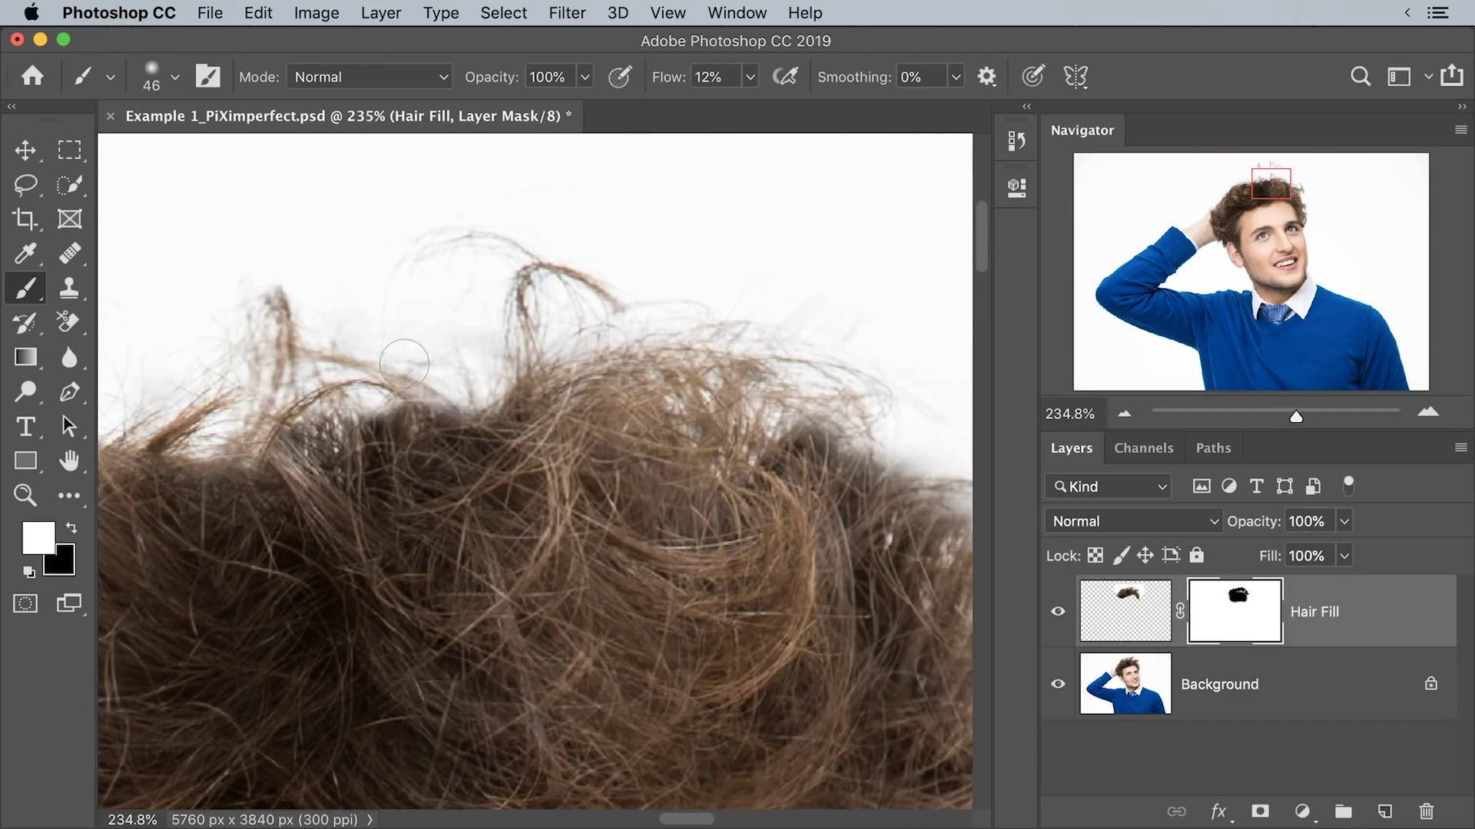
# - Refine the Hair Fill mask from the top strands towards the crown's right edge with black and white at 12% flow
pyautogui.press('x')
pyautogui.moveTo(430, 361)
pyautogui.mouseDown()
pyautogui.moveTo(396, 418)
pyautogui.moveTo(231, 431)
pyautogui.mouseUp()
pyautogui.press('x')
pyautogui.moveTo(431, 434); pyautogui.dragTo(307, 434)
pyautogui.moveTo(629, 459); pyautogui.dragTo(616, 459)
pyautogui.press('x')
pyautogui.moveTo(411, 434); pyautogui.dragTo(441, 434)
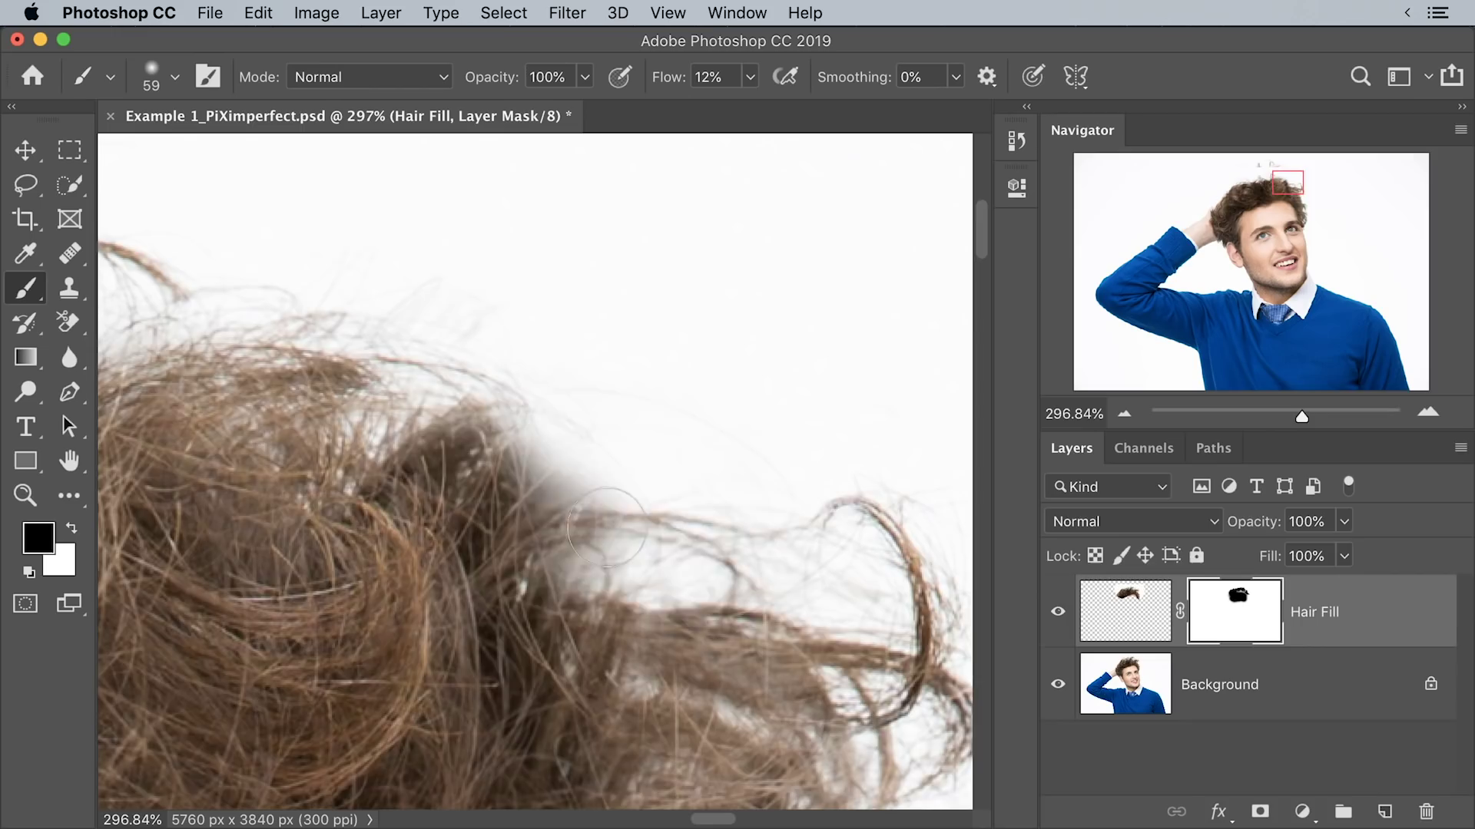
# - Lower the brush flow to 10% and blend the mask where the crown meets the right-side curls
pyautogui.moveTo(537, 399); pyautogui.dragTo(768, 583)
pyautogui.press('x')
pyautogui.moveTo(665, 86); pyautogui.dragTo(686, 86)
pyautogui.press('x')
pyautogui.moveTo(583, 561); pyautogui.dragTo(434, 469)
pyautogui.press('x')
pyautogui.moveTo(434, 504); pyautogui.dragTo(565, 446)
pyautogui.press('x')
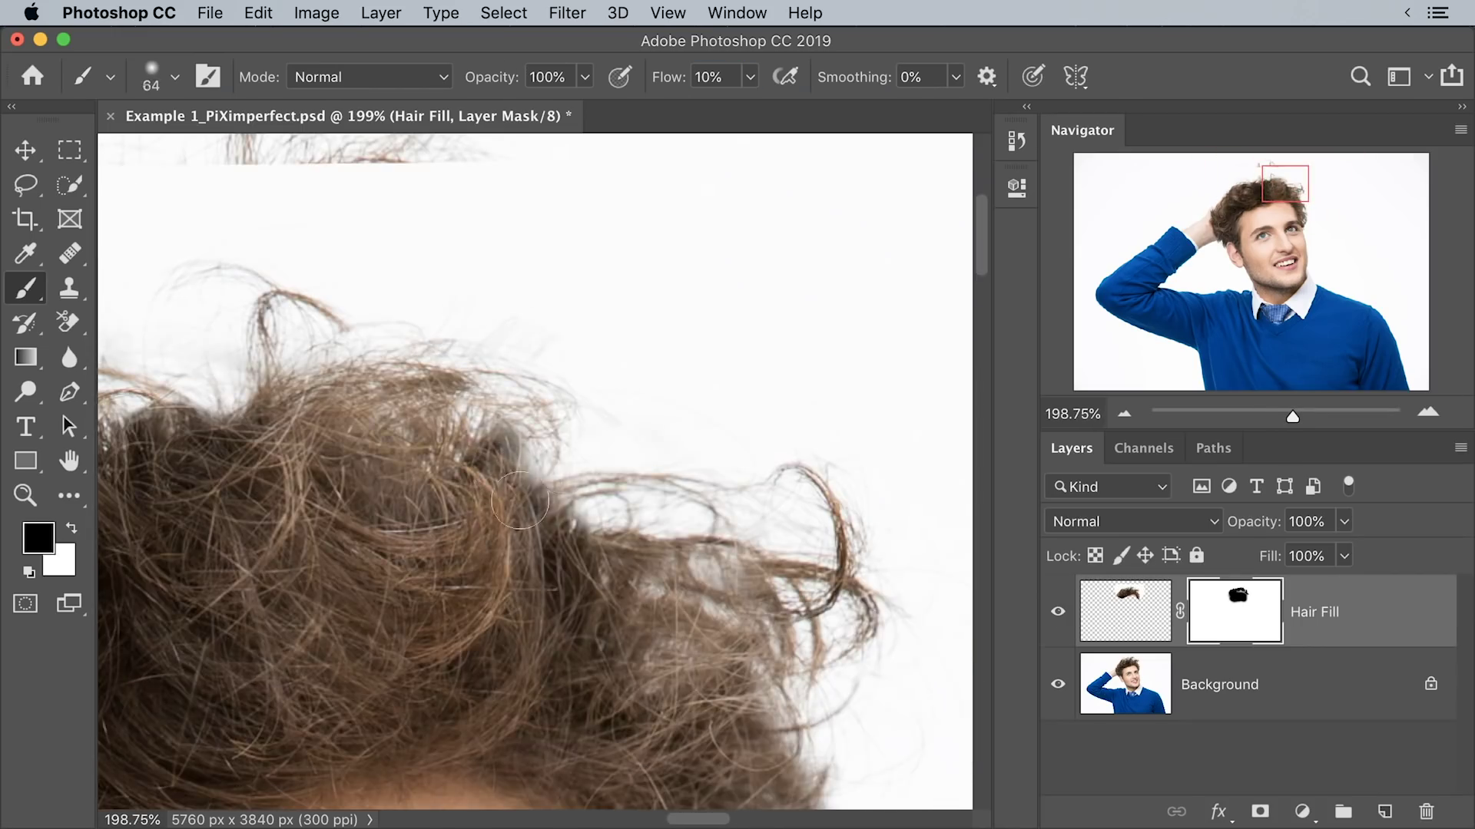
# - Touch up the Hair Fill mask around the right-side curls and outline with a 60 px brush at 10% flow
pyautogui.press('x')
pyautogui.press('x')
pyautogui.moveTo(668, 323); pyautogui.dragTo(599, 322)
pyautogui.moveTo(649, 368); pyautogui.dragTo(687, 369)
pyautogui.press('x')
pyautogui.moveTo(738, 568); pyautogui.dragTo(579, 304)
pyautogui.press('x')
pyautogui.moveTo(696, 415); pyautogui.dragTo(696, 469)
pyautogui.press('x')
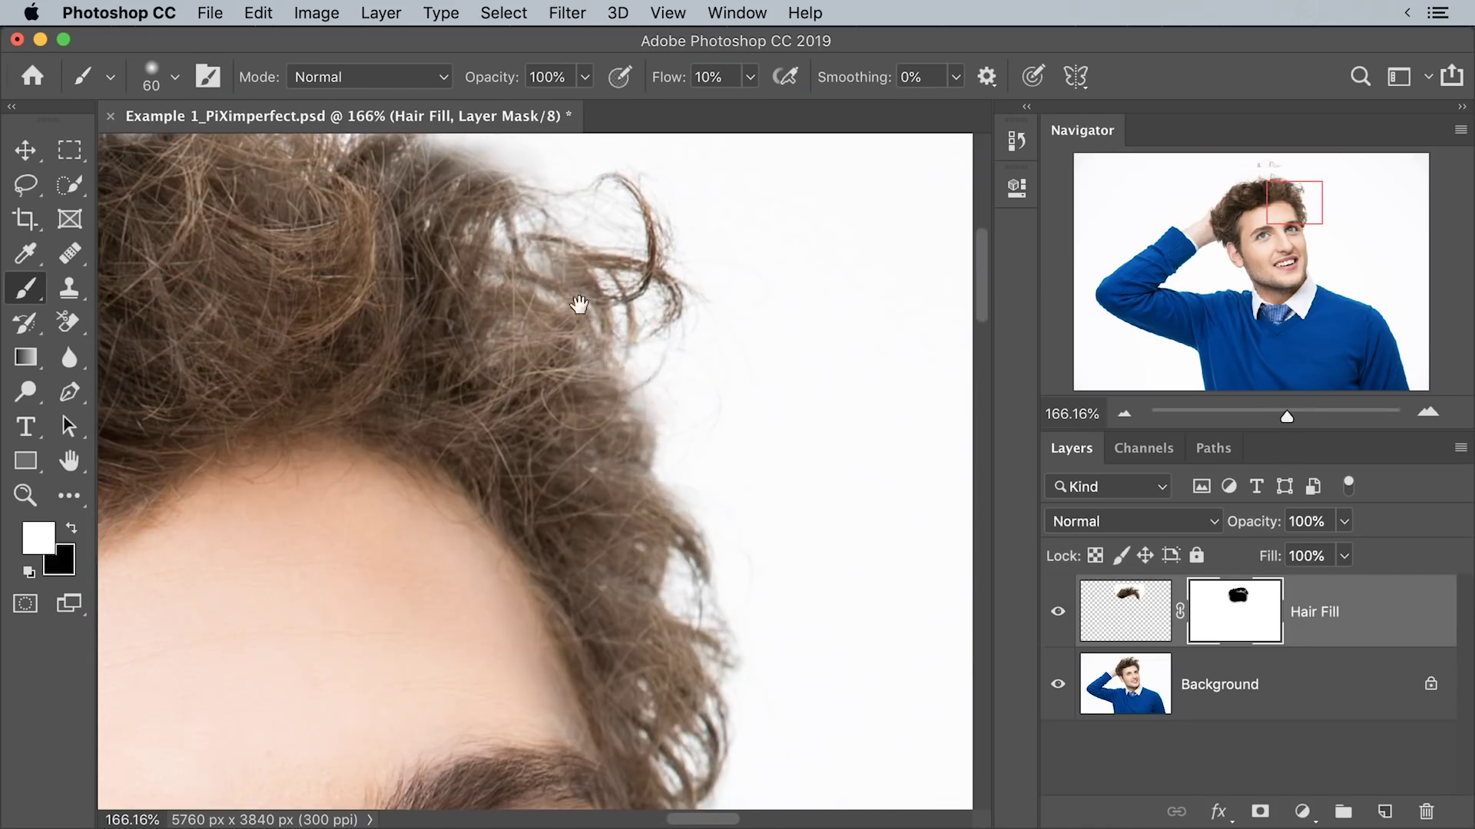
# - Set the brush flow to 38% and paint white on the mask to fill the gap in the crown's upper-right outline
pyautogui.moveTo(579, 304); pyautogui.dragTo(579, 584)
pyautogui.moveTo(560, 405); pyautogui.dragTo(729, 438)
pyautogui.press('x')
pyautogui.hotkey('shift', '3')
pyautogui.hotkey('shift', '8')
pyautogui.click(758, 442)
pyautogui.moveTo(622, 454); pyautogui.dragTo(579, 454)
pyautogui.press('x')
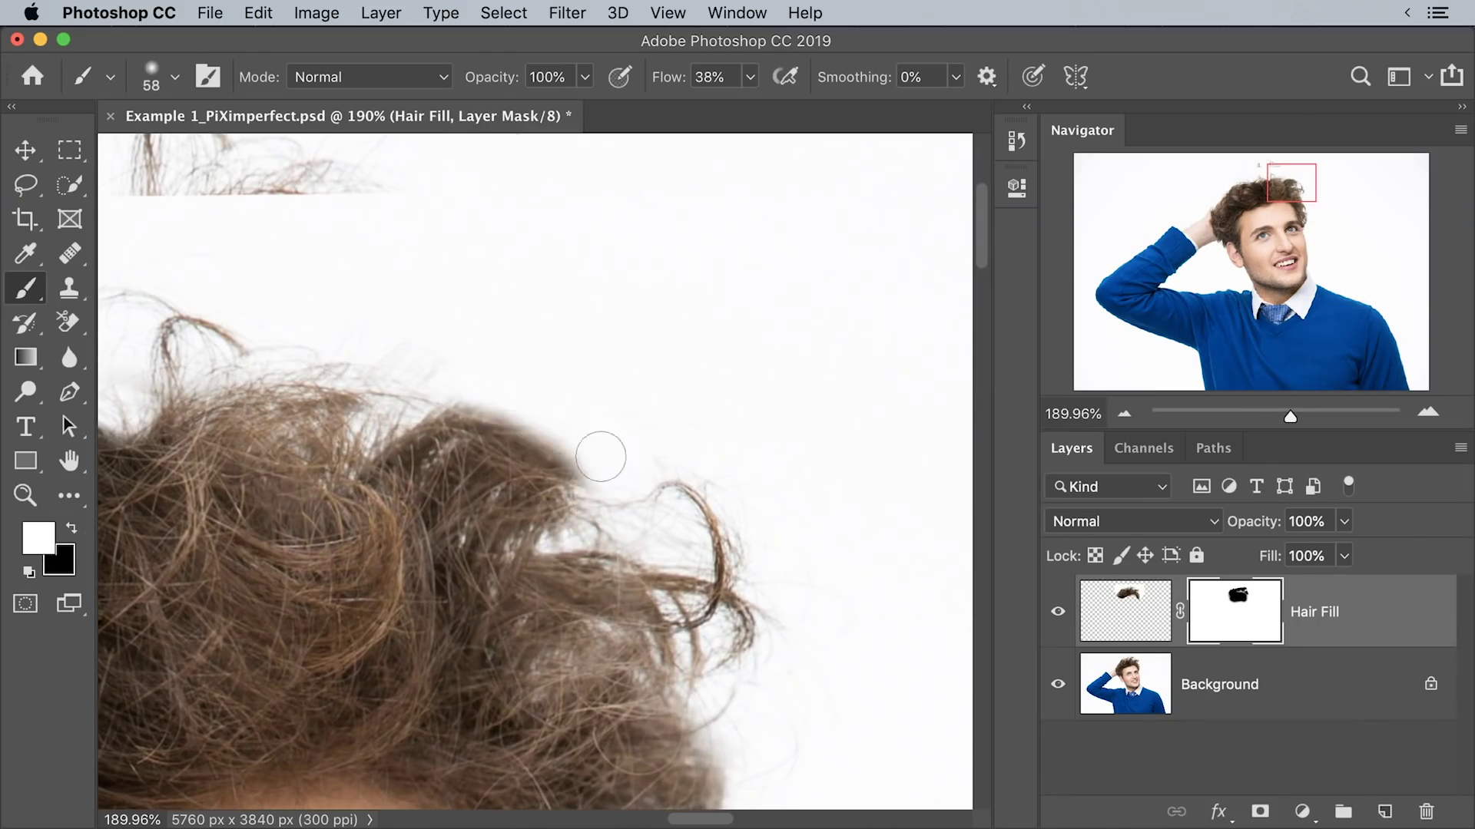
# - Rework the mask in the upper-right gap with black and white strokes, setting a 28 px brush and 64% flow
pyautogui.press('x')
pyautogui.moveTo(430, 438); pyautogui.dragTo(407, 507)
pyautogui.press('x')
pyautogui.hotkey('shift', '0')
pyautogui.hotkey('shift', '8')
pyautogui.hotkey('shift', '0')
pyautogui.moveTo(690, 473)
pyautogui.mouseDown()
pyautogui.moveTo(638, 473)
pyautogui.moveTo(691, 497)
pyautogui.mouseUp()
pyautogui.hotkey('shift', '6')
pyautogui.hotkey('shift', '4')
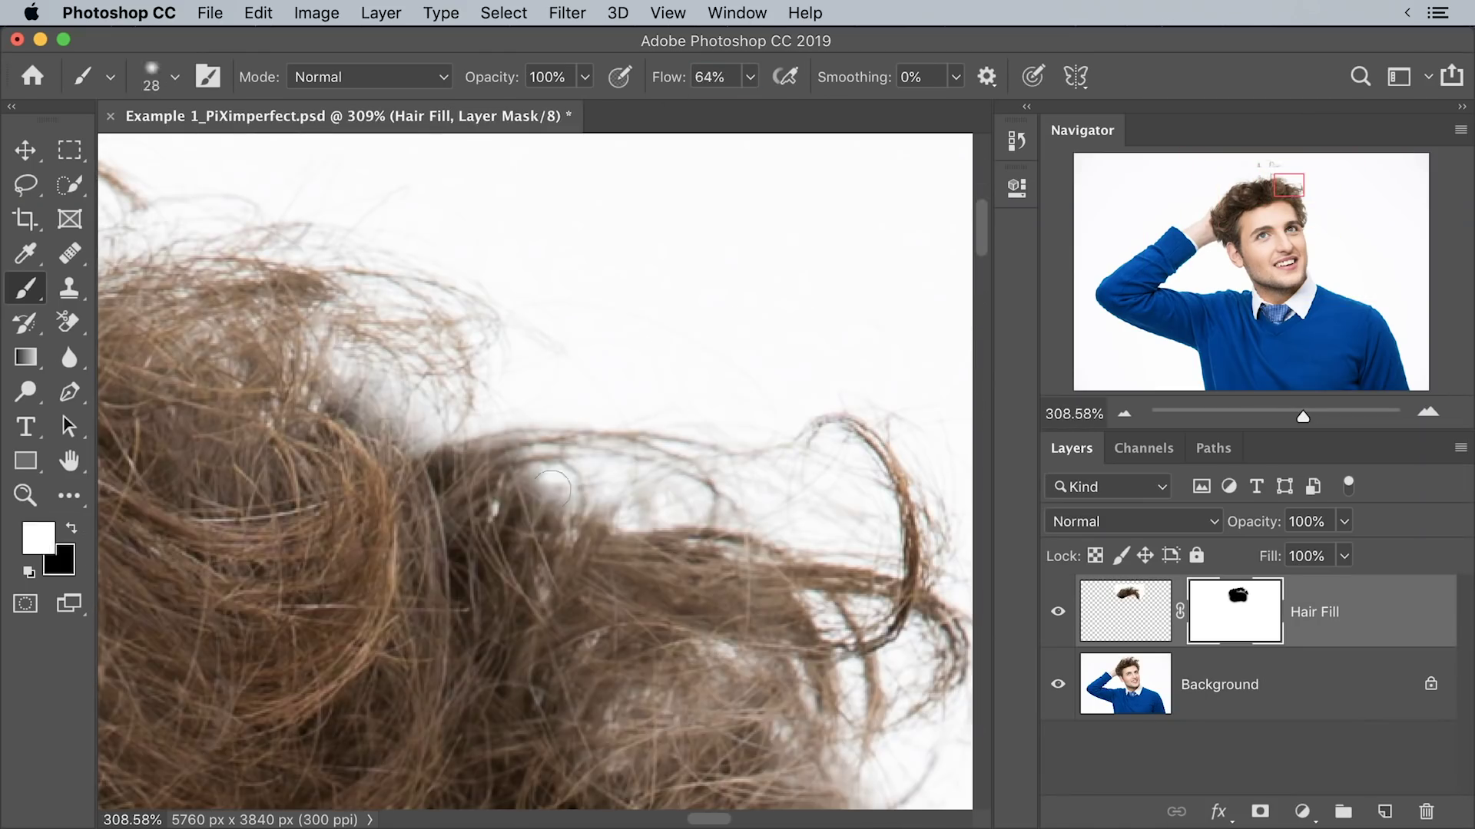
# - Set the brush flow to 65% and clean up the mask transition between the crown and the right-side curls
pyautogui.press('x')
pyautogui.hotkey('shift', '2')
pyautogui.moveTo(601, 499); pyautogui.dragTo(615, 500)
pyautogui.hscroll(-3, 601, 492)
pyautogui.hotkey('shift', '6')
pyautogui.hotkey('shift', '5')
pyautogui.moveTo(491, 430); pyautogui.dragTo(465, 461)
pyautogui.press('x')
pyautogui.scroll(-6, 477, 446)
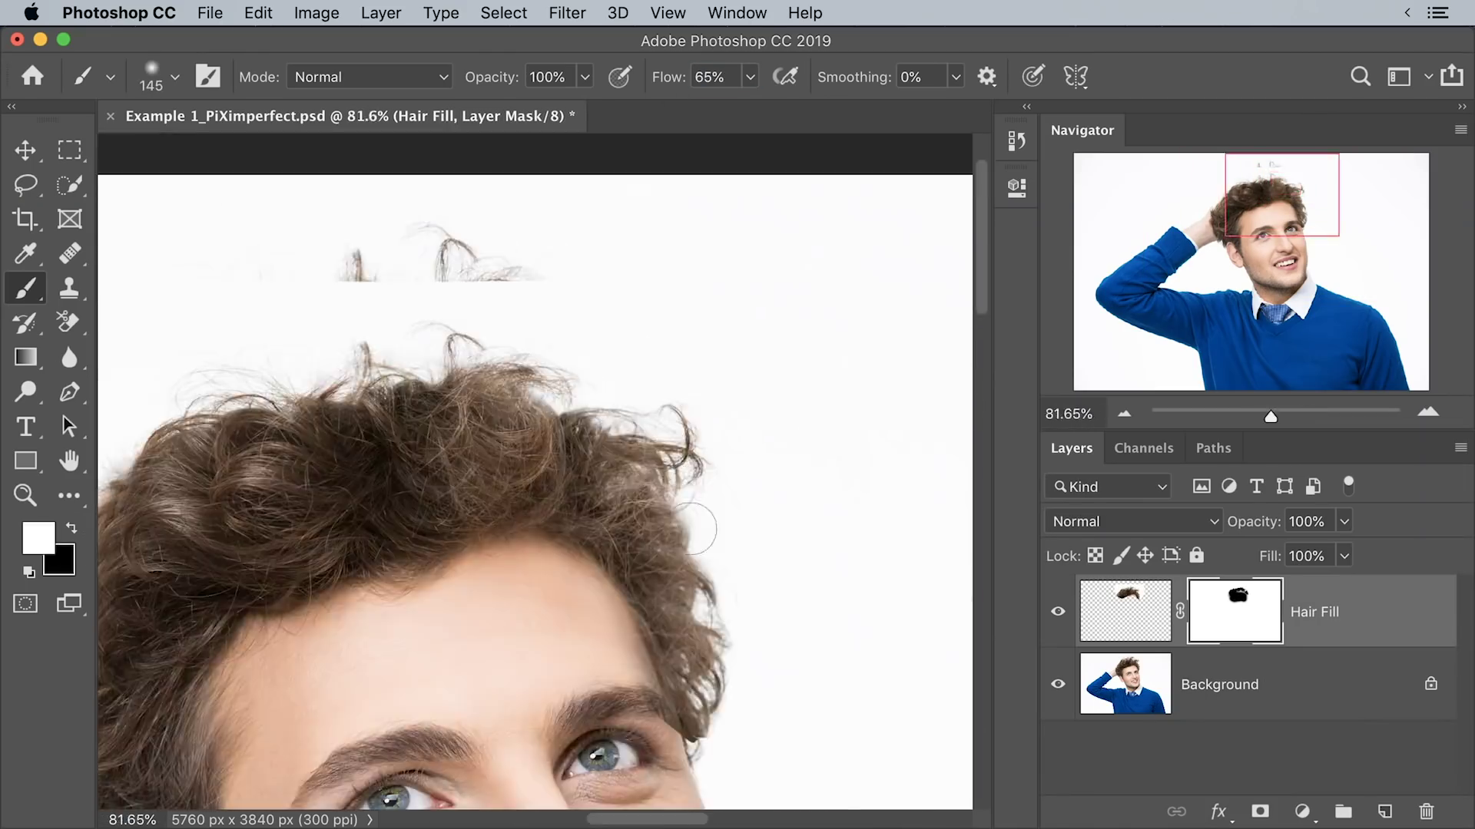
# - Paint on the Hair Fill mask across the top and left of the head to blend in more of the original waves
pyautogui.scroll(4, 557, 457)
pyautogui.press('x')
pyautogui.scroll(-4, 557, 457)
pyautogui.moveTo(346, 276); pyautogui.dragTo(461, 453)
pyautogui.scroll(3, 428, 461)
pyautogui.moveTo(491, 414); pyautogui.dragTo(428, 460)
pyautogui.press('x')
pyautogui.moveTo(667, 77); pyautogui.dragTo(605, 89)
pyautogui.scroll(-3, 542, 507)
pyautogui.scroll(4, 496, 526)
pyautogui.moveTo(542, 538); pyautogui.dragTo(460, 576)
# - Set the brush flow to 53%, reduce the brush to 9 px and fit the whole image in view
pyautogui.hotkey('shift', '5')
pyautogui.hotkey('shift', '3')
pyautogui.press('[')
pyautogui.press('[')
pyautogui.press('[')
pyautogui.press('[')
pyautogui.press('[')
pyautogui.press('[')
pyautogui.press('super+0')
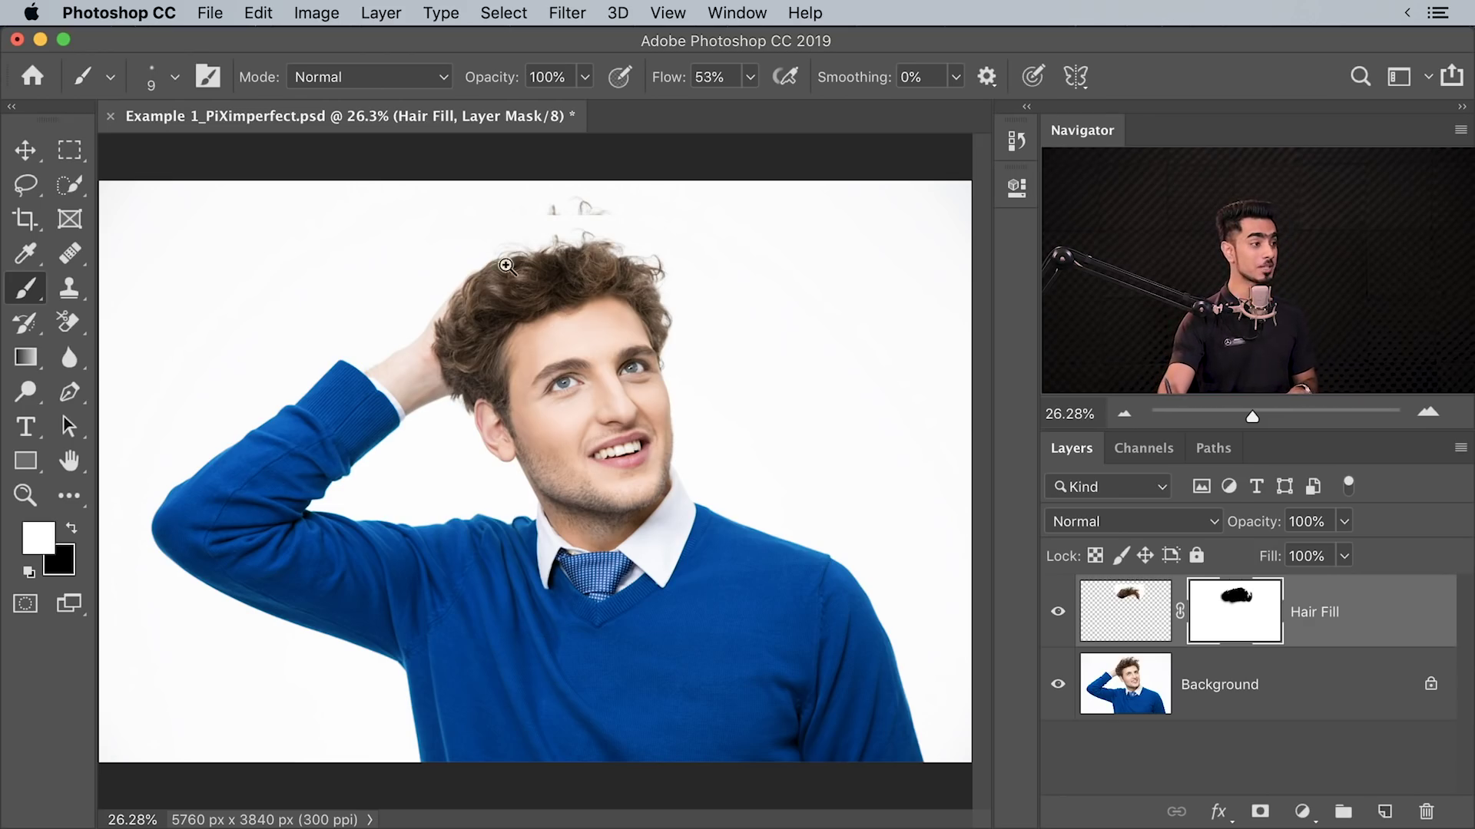
# - Toggle the Hair Fill layer's visibility to compare the result, and inspect the stray hairs above the head
pyautogui.scroll(4, 506, 265)
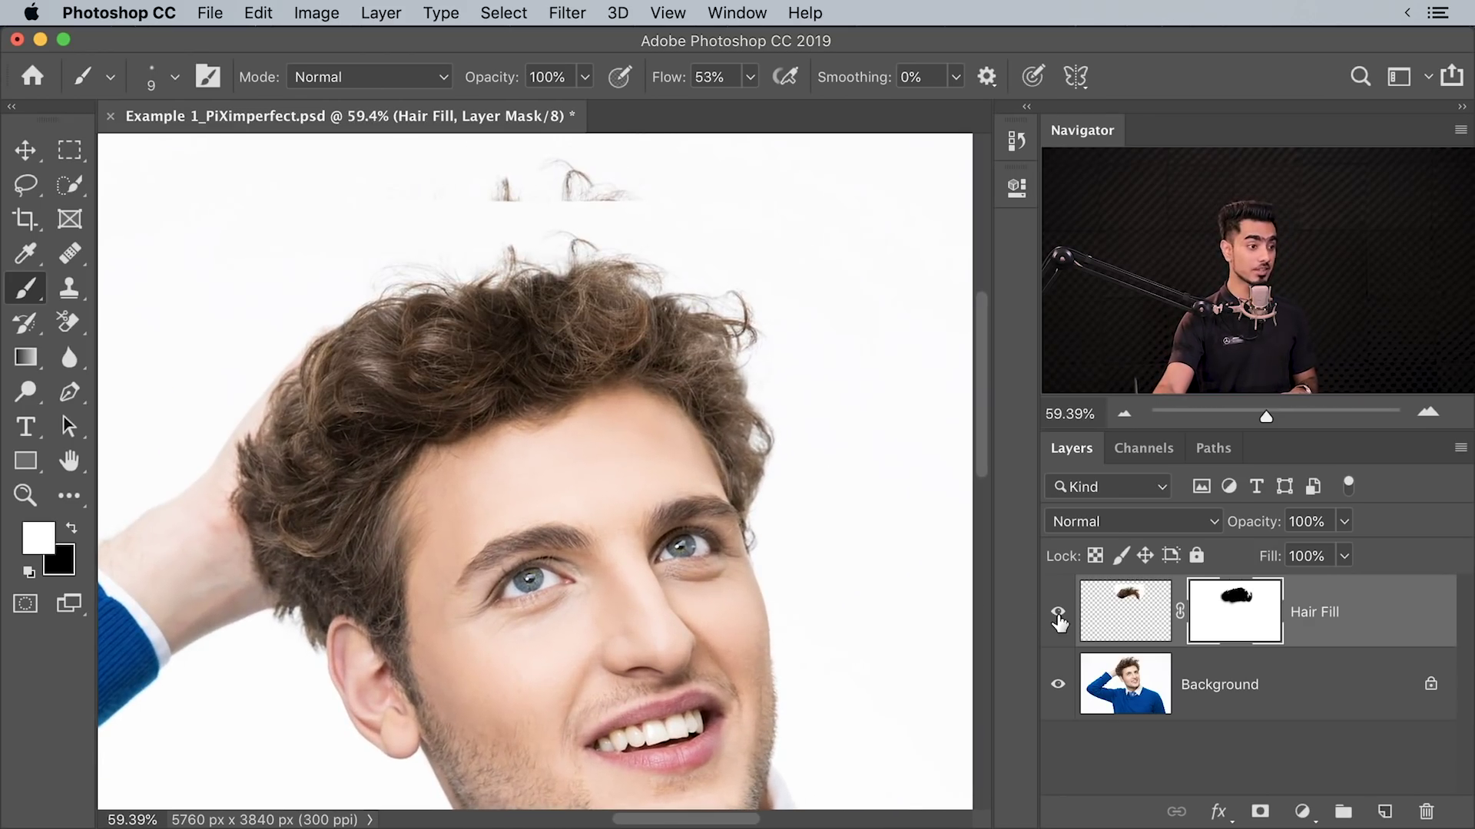
pyautogui.click(1059, 615)
pyautogui.click(1059, 615)
pyautogui.click(1058, 614)
pyautogui.click(1058, 614)
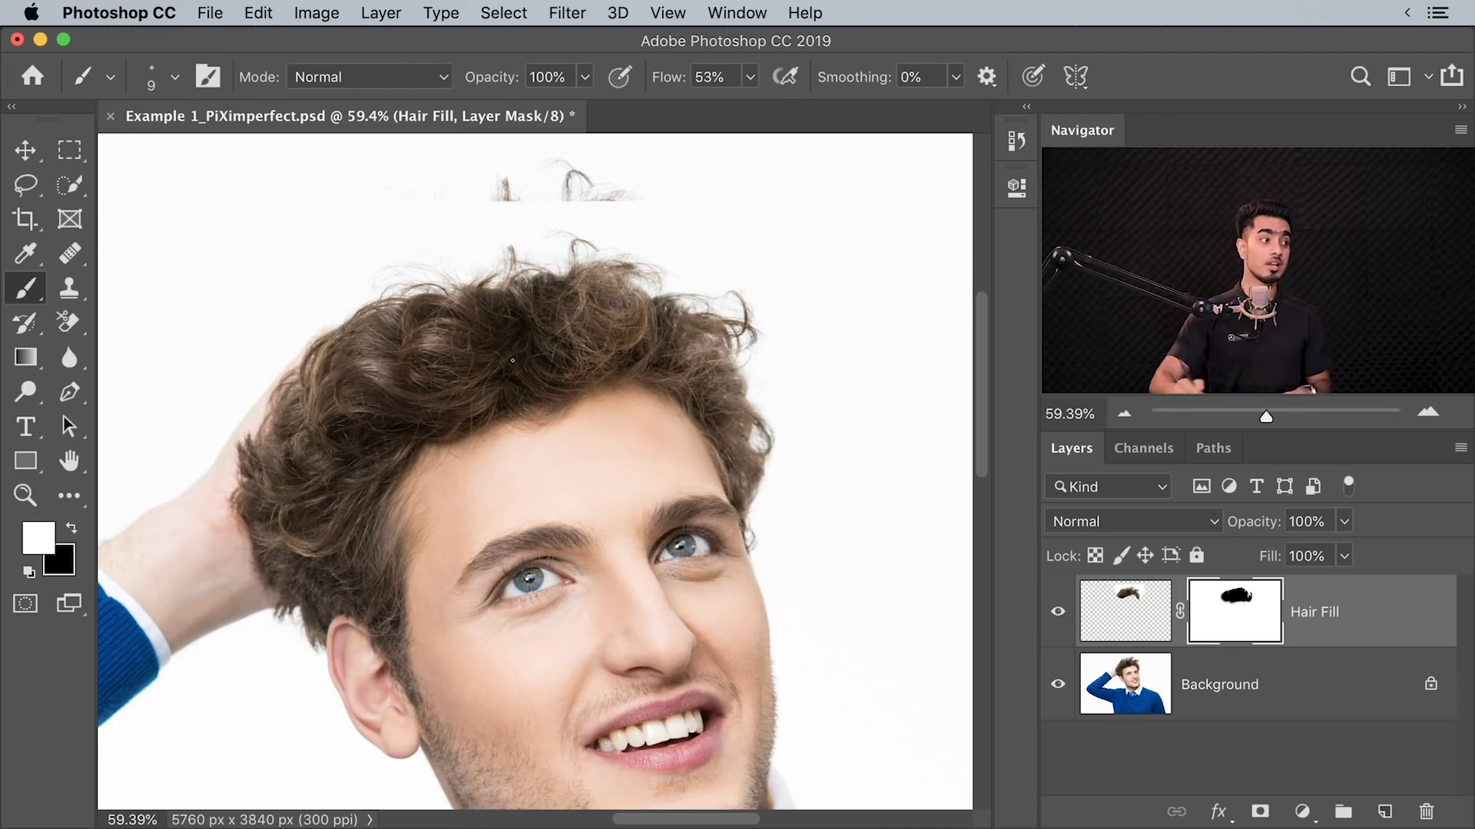
pyautogui.moveTo(550, 213); pyautogui.dragTo(594, 372)
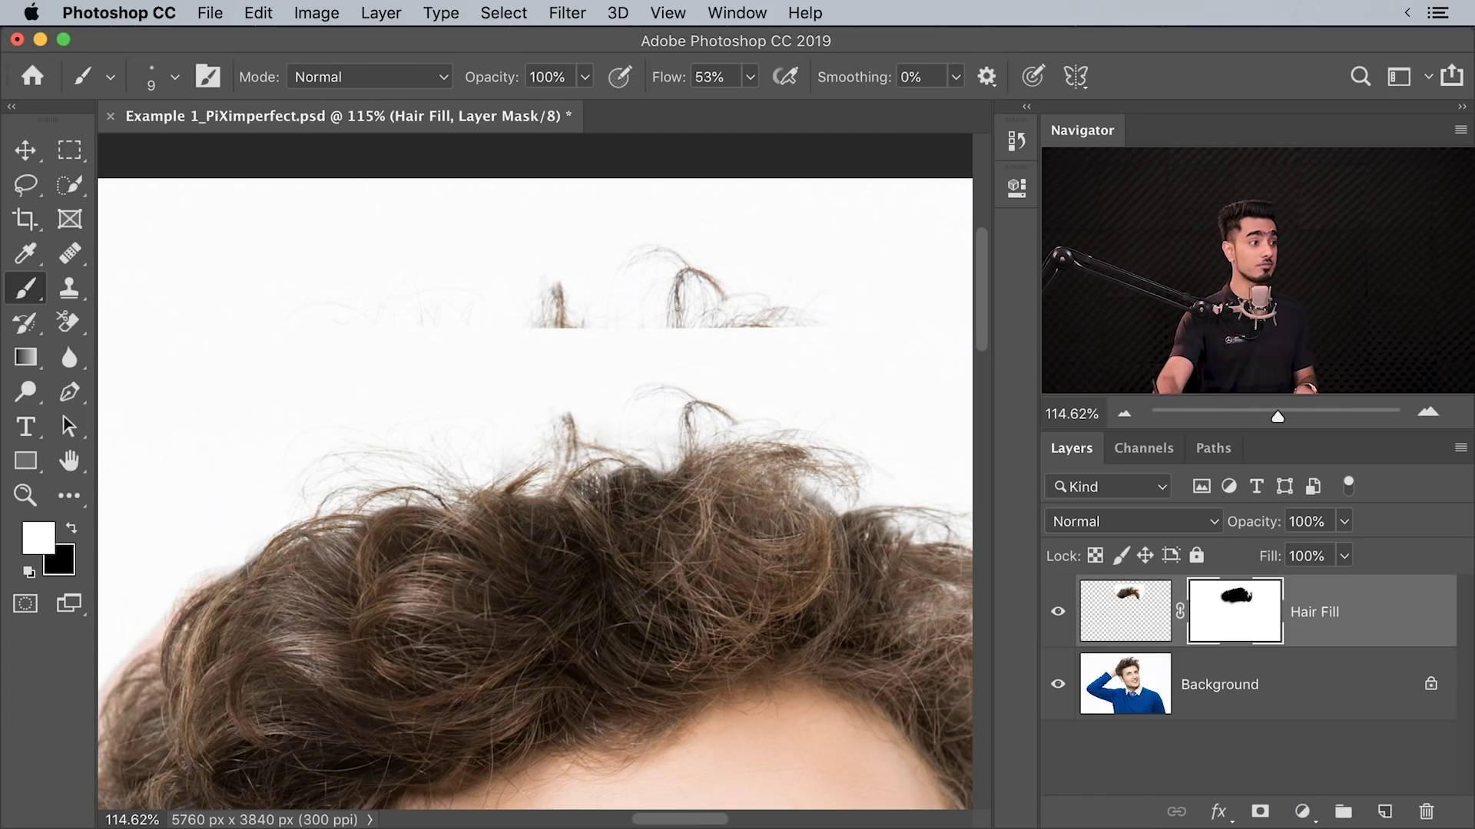
pyautogui.scroll(-2, 731, 374)
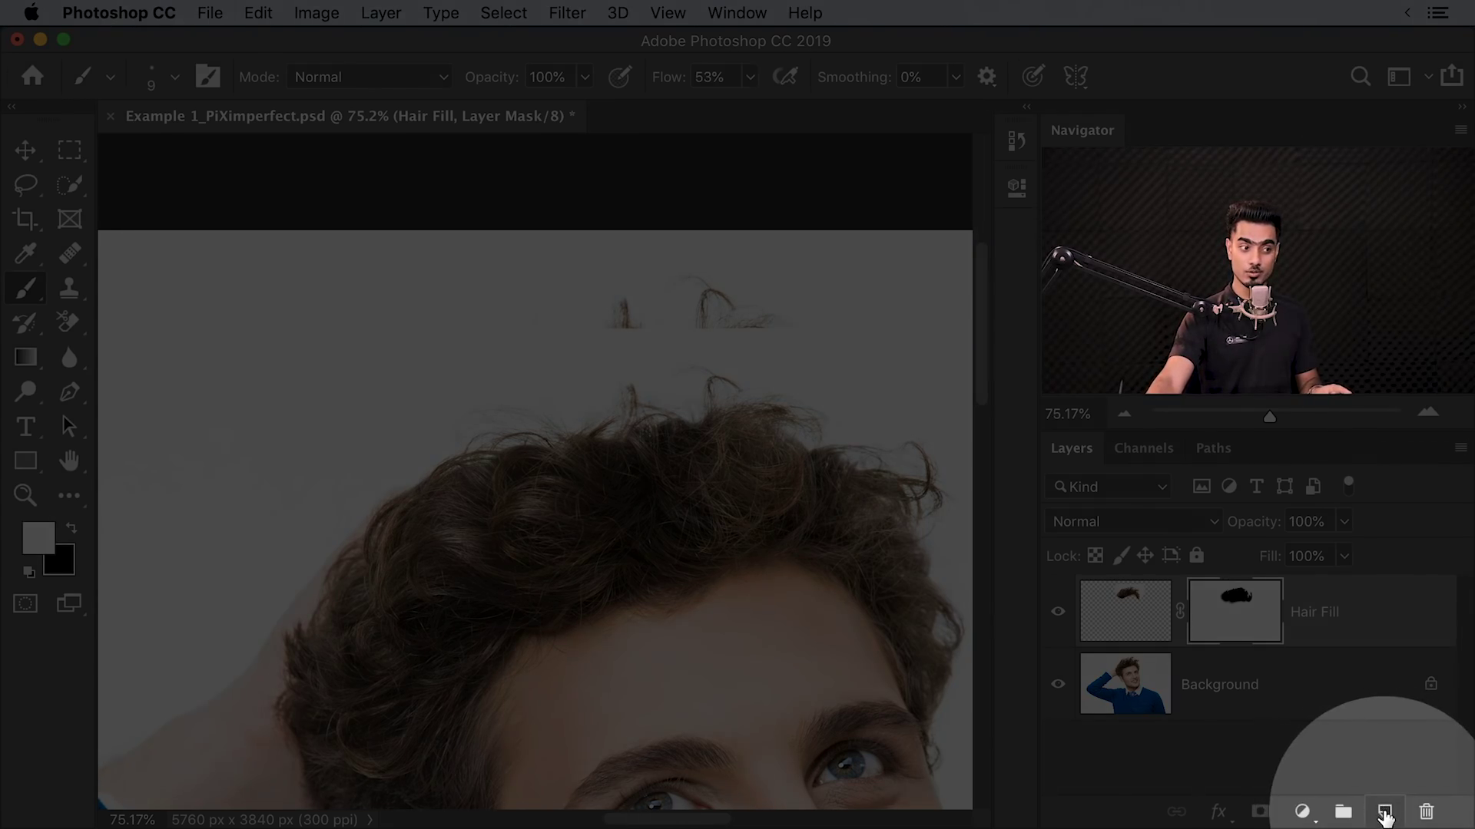
# - Create a new layer above Hair Fill and name it Cleanup
pyautogui.click(1383, 812)
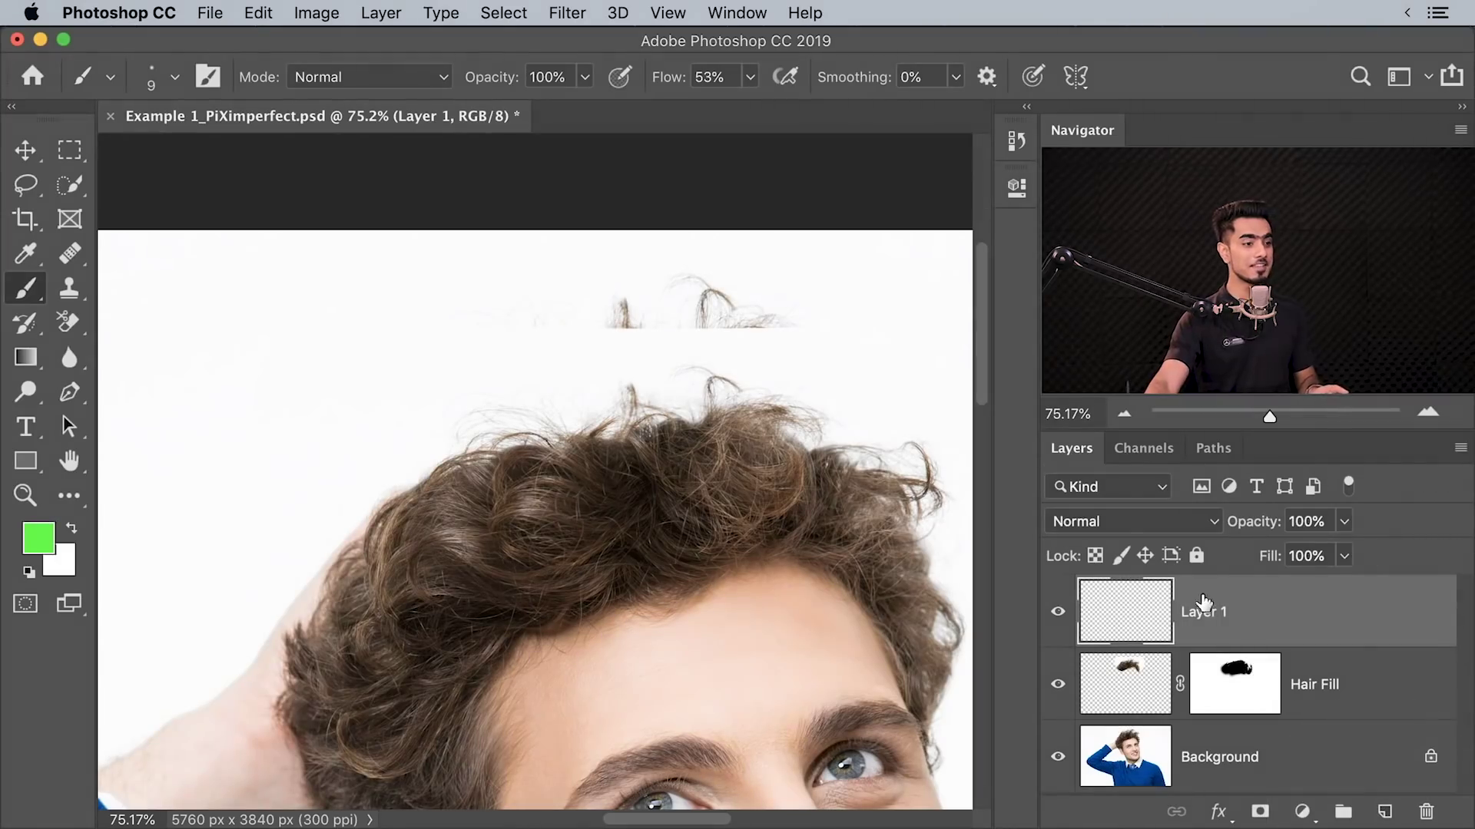
pyautogui.doubleClick(1204, 611)
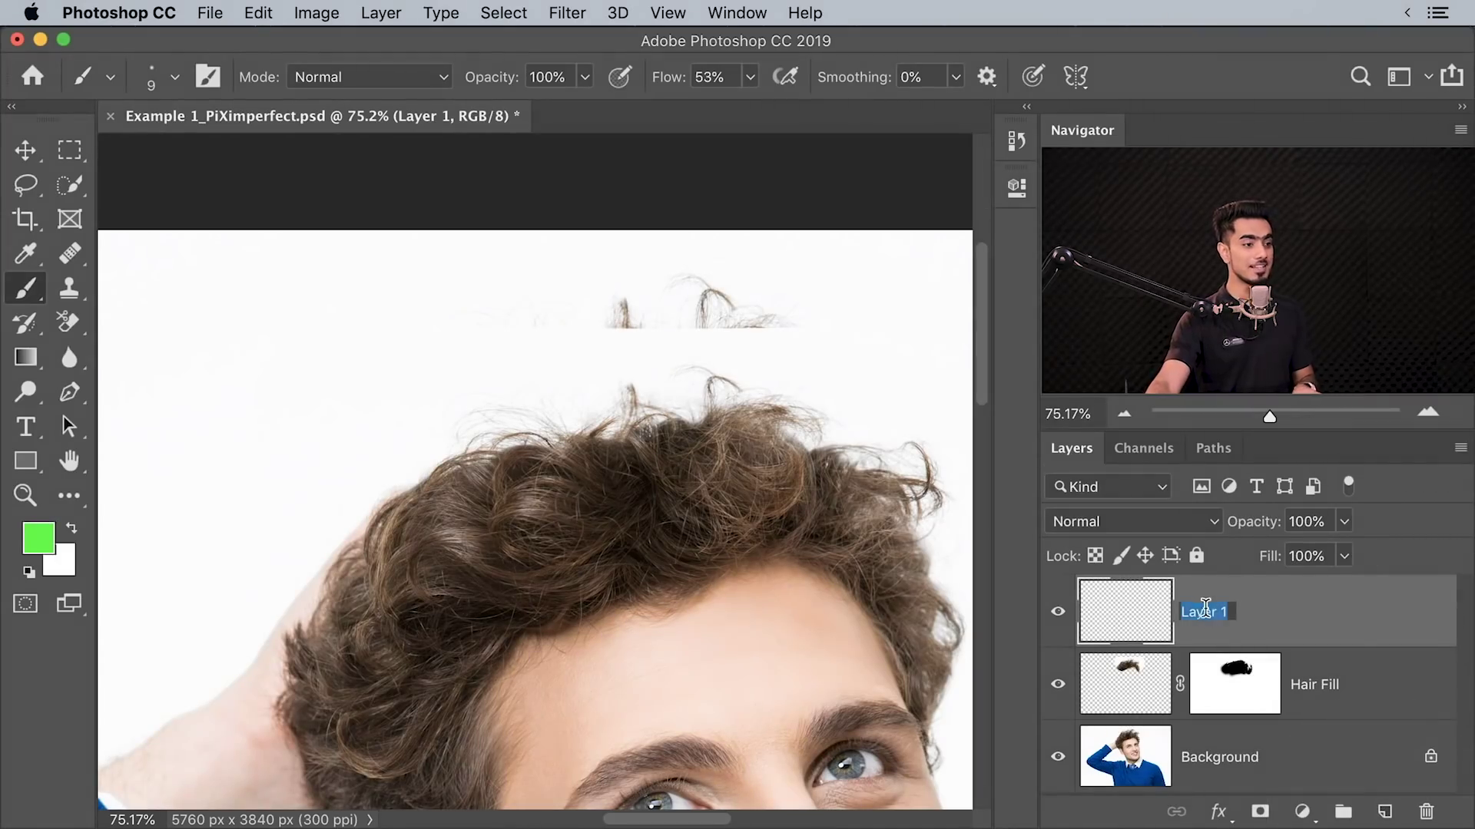
pyautogui.write('Cleanu')
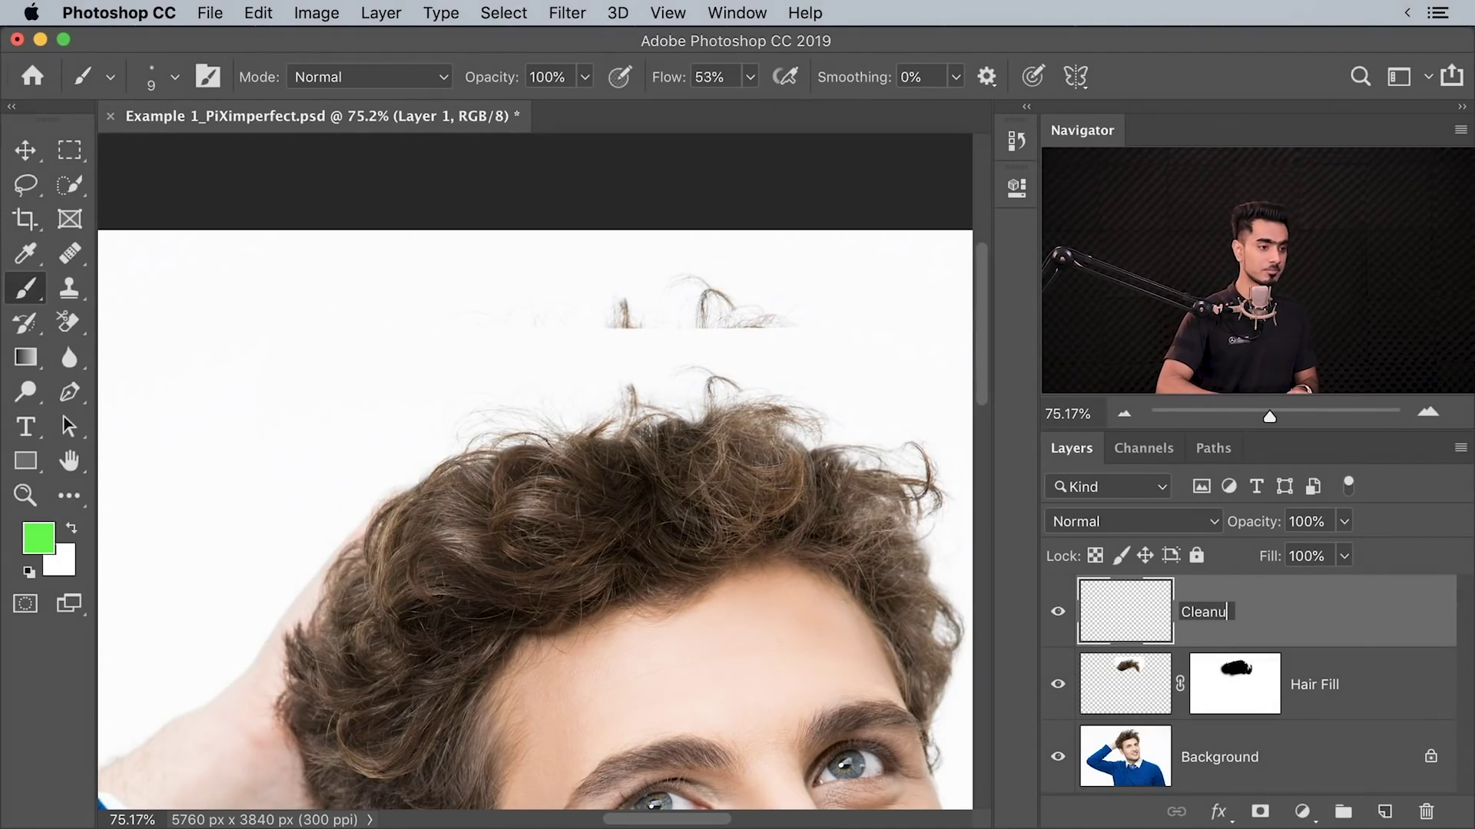
pyautogui.write('p')
pyautogui.press('Return')
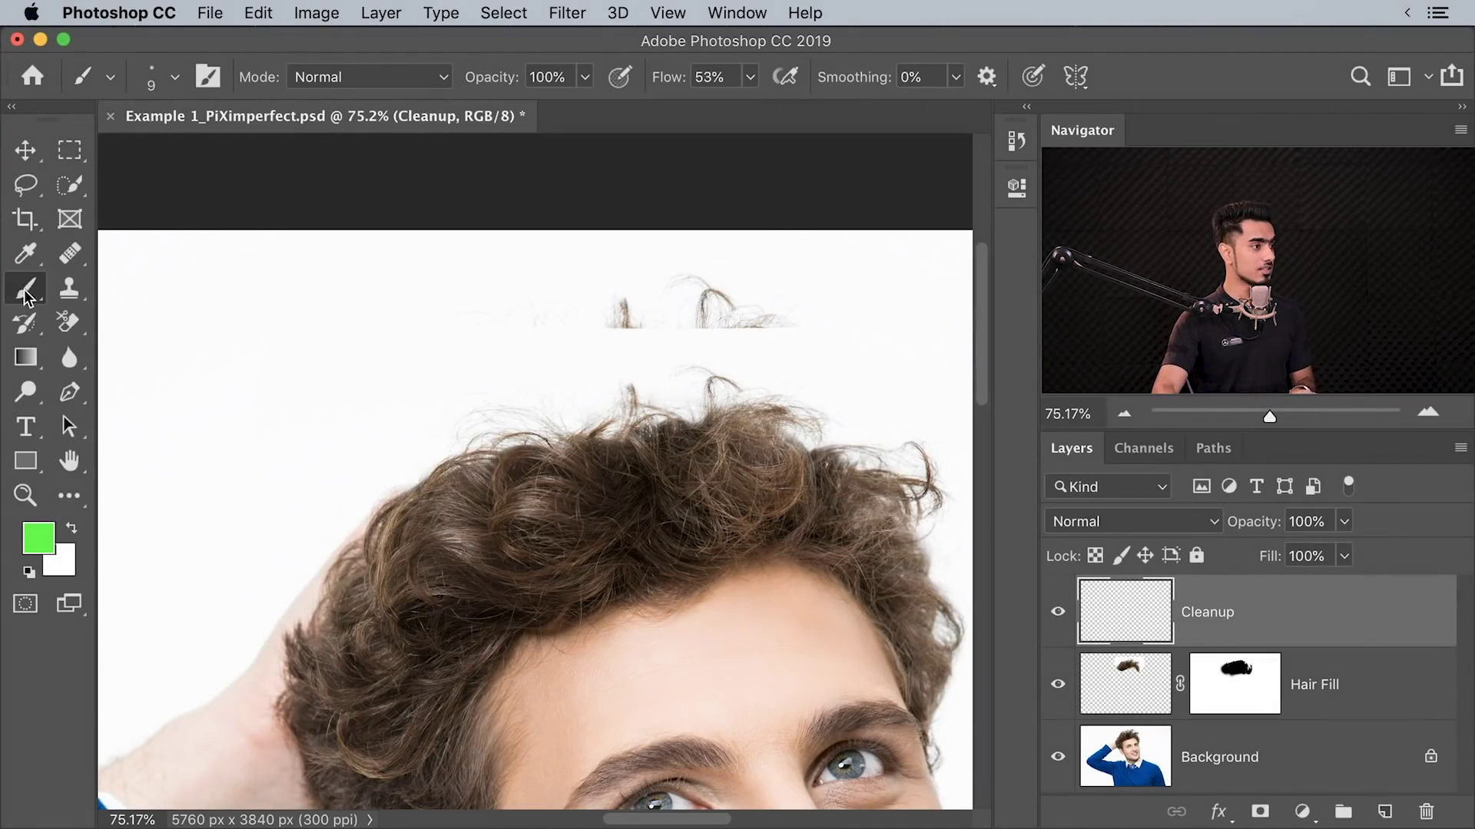
pyautogui.moveTo(670, 365); pyautogui.dragTo(538, 445)
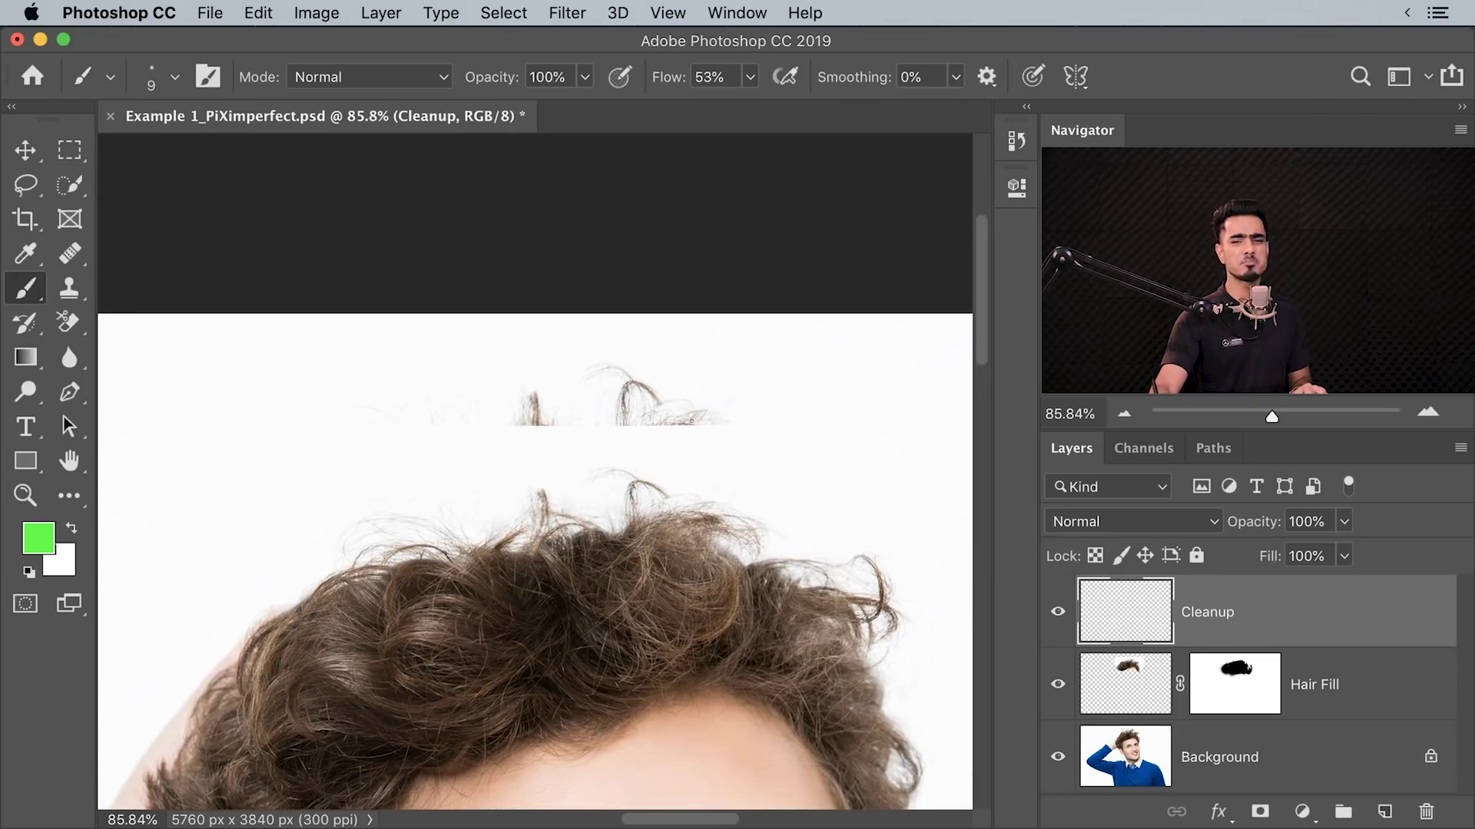
pyautogui.hscroll(3, 691, 420)
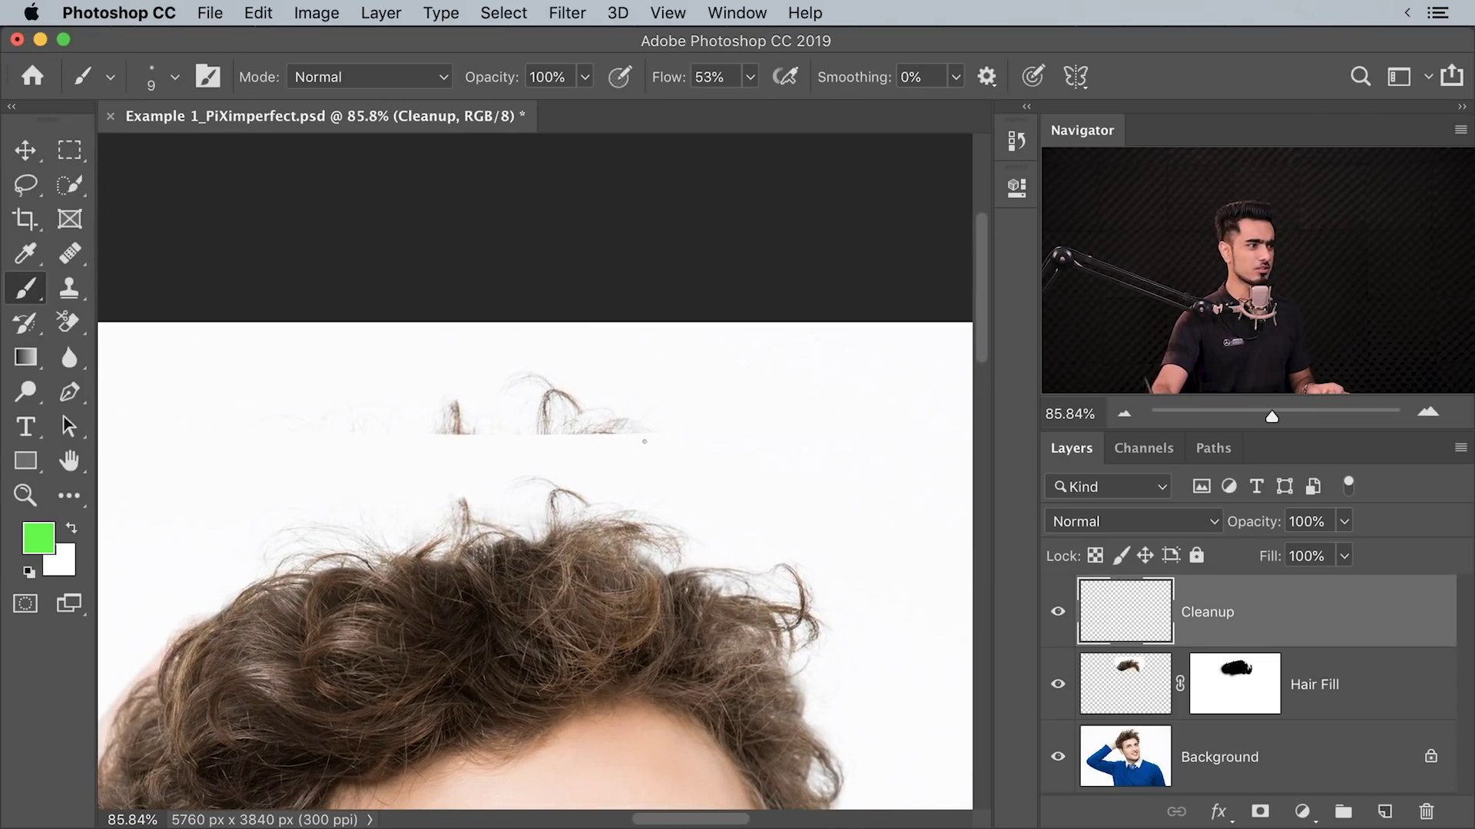
# - Enlarge the brush to 124 px and sample the white backdrop above the hair as the painting colour
pyautogui.moveTo(748, 404); pyautogui.dragTo(786, 405)
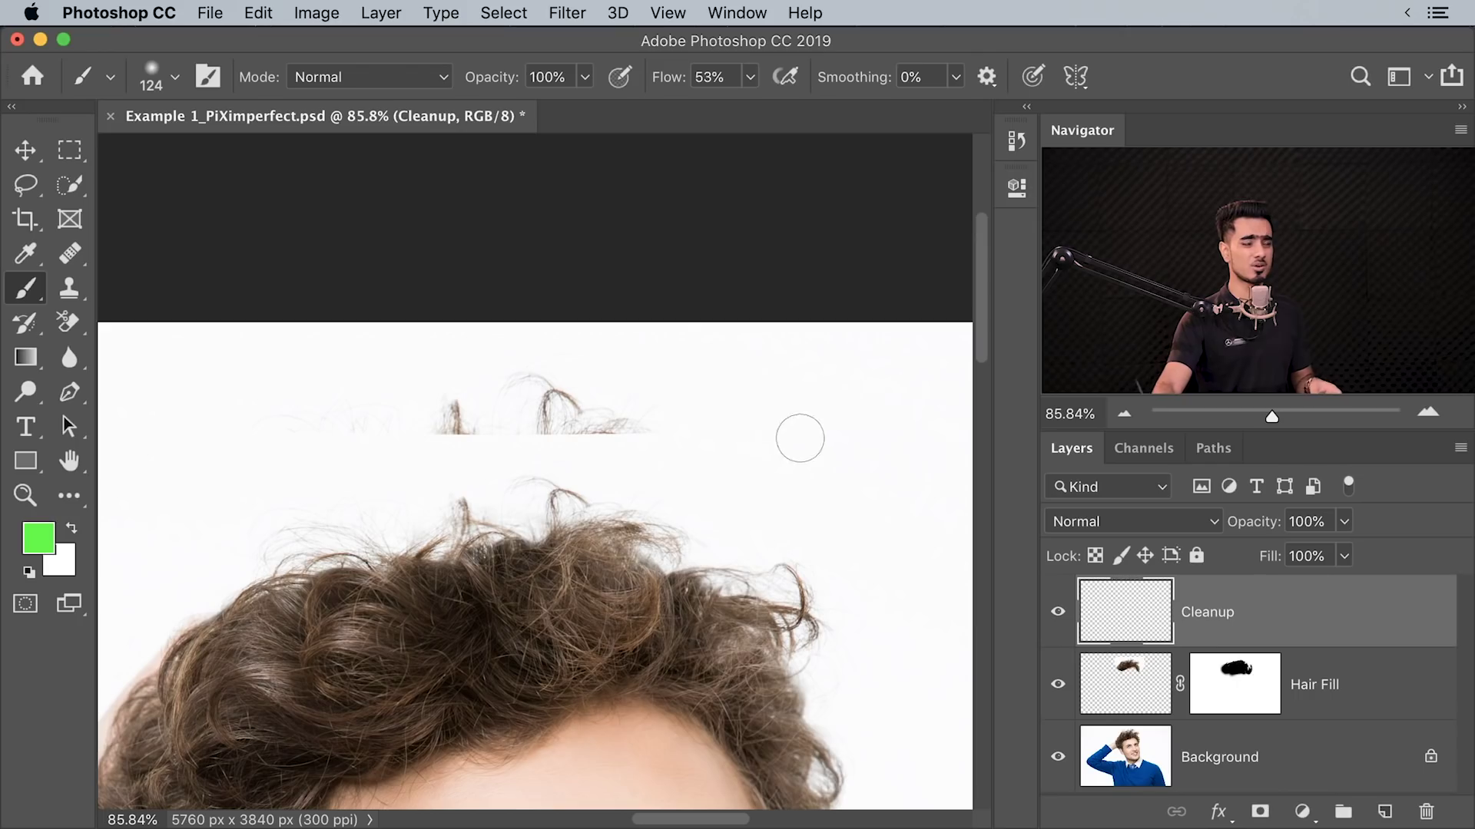
pyautogui.keyDown('alt'); pyautogui.click(585, 348); pyautogui.keyUp('alt')
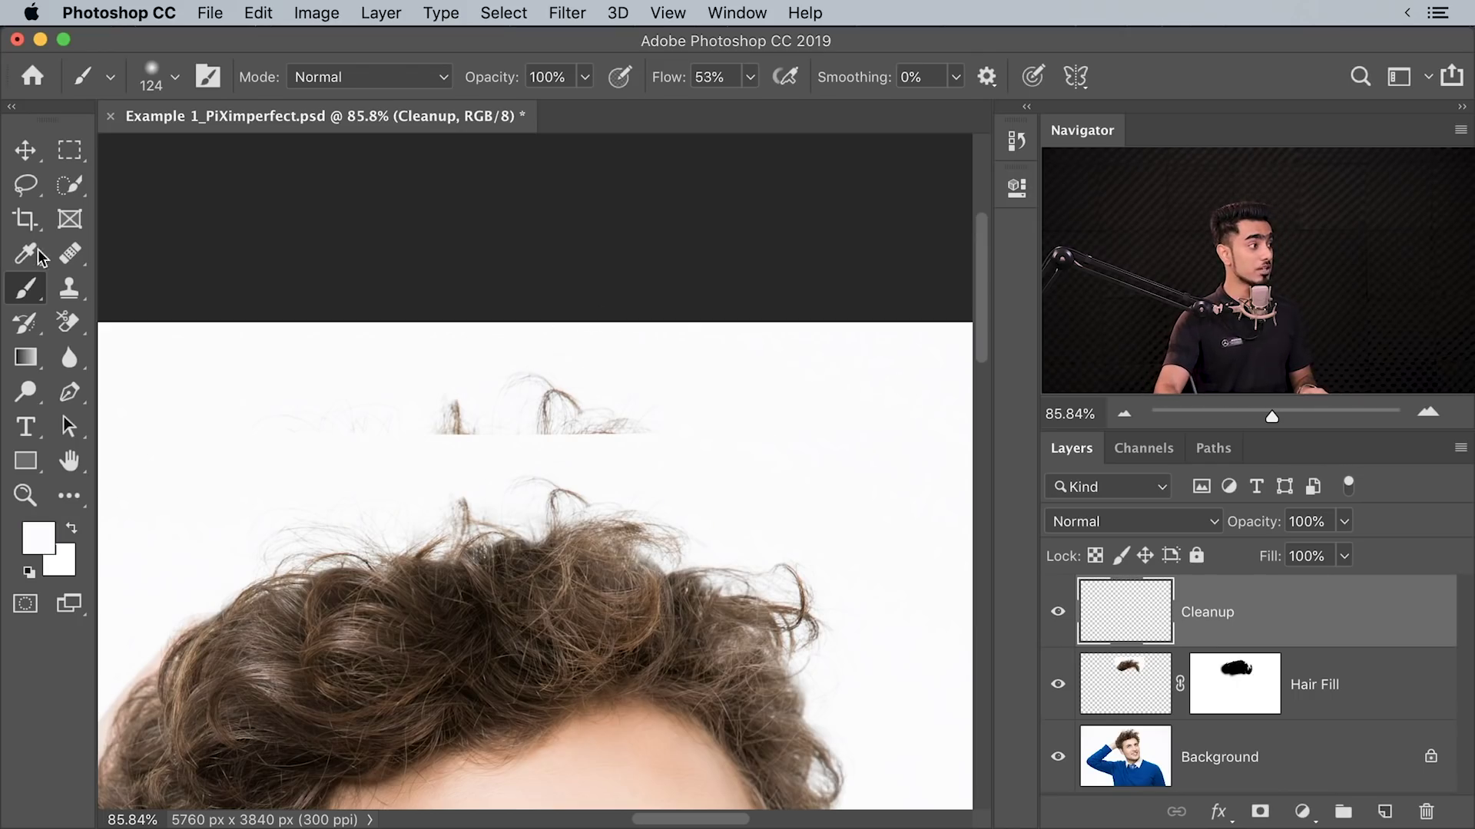
# - Set the Eyedropper to a 3 by 3 Average sample size, sampling from Current & Below
pyautogui.click(27, 255)
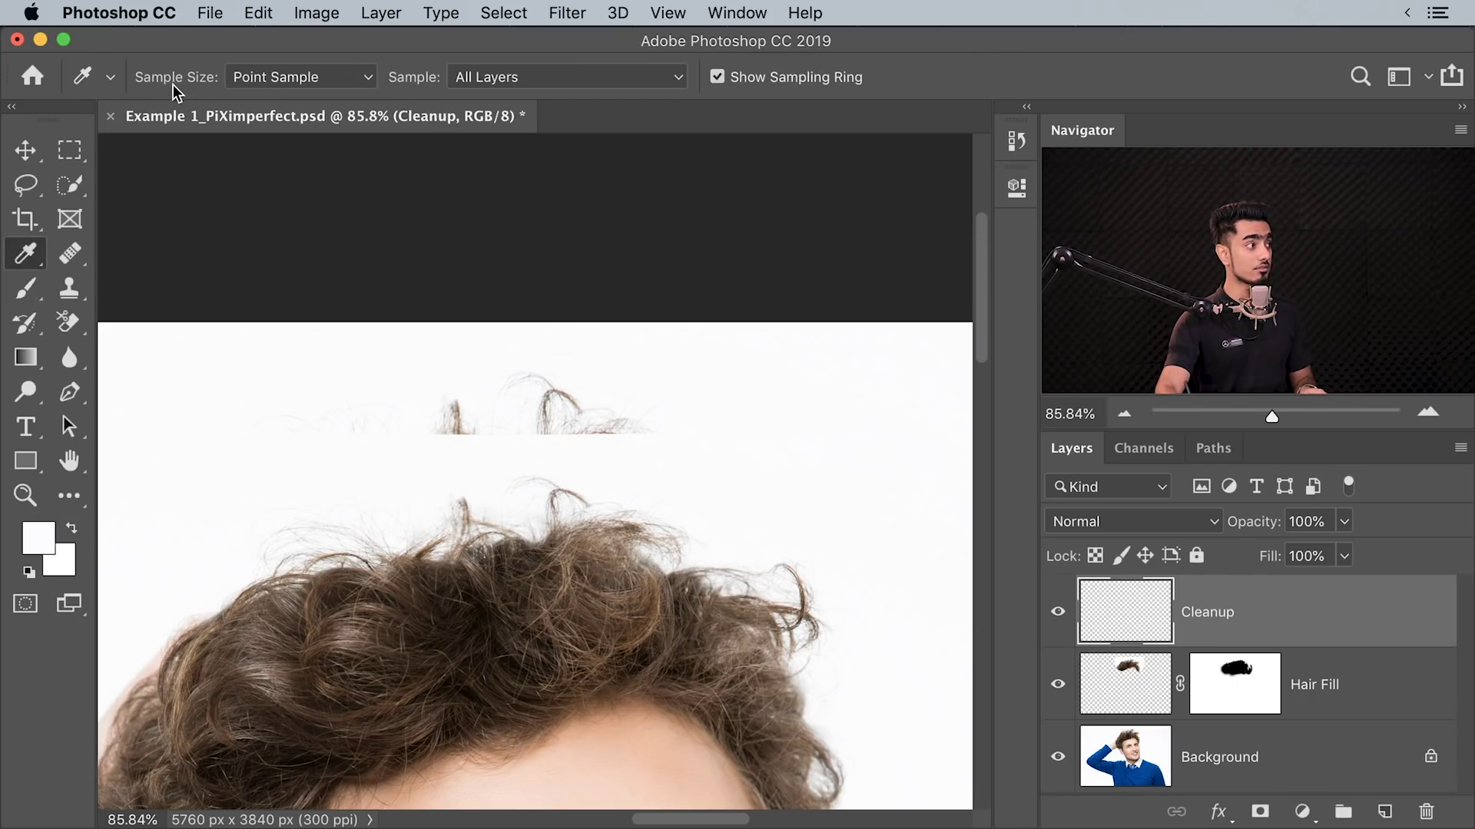
pyautogui.click(246, 85)
pyautogui.click(300, 91)
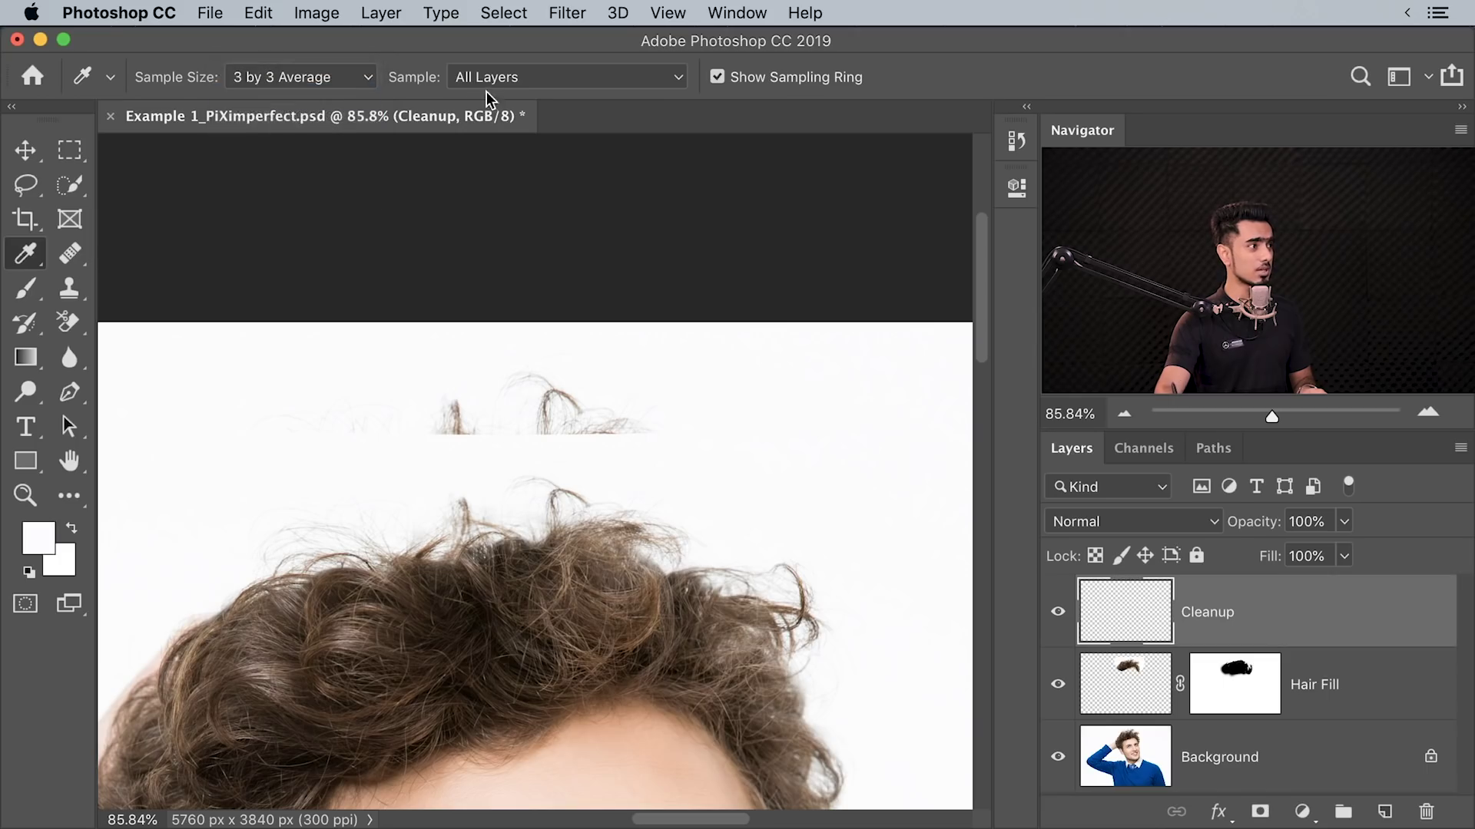
pyautogui.click(490, 83)
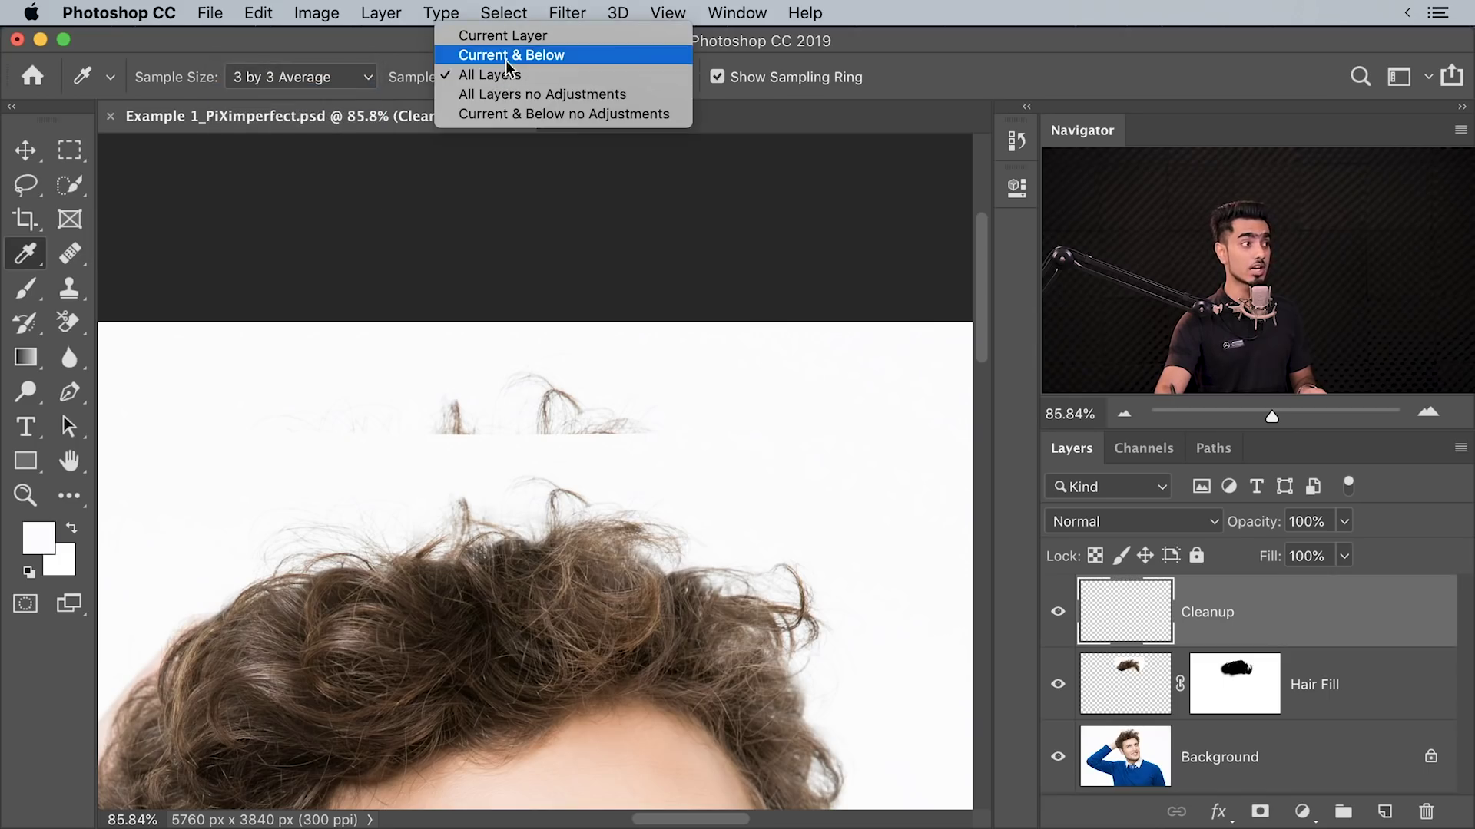
pyautogui.click(506, 56)
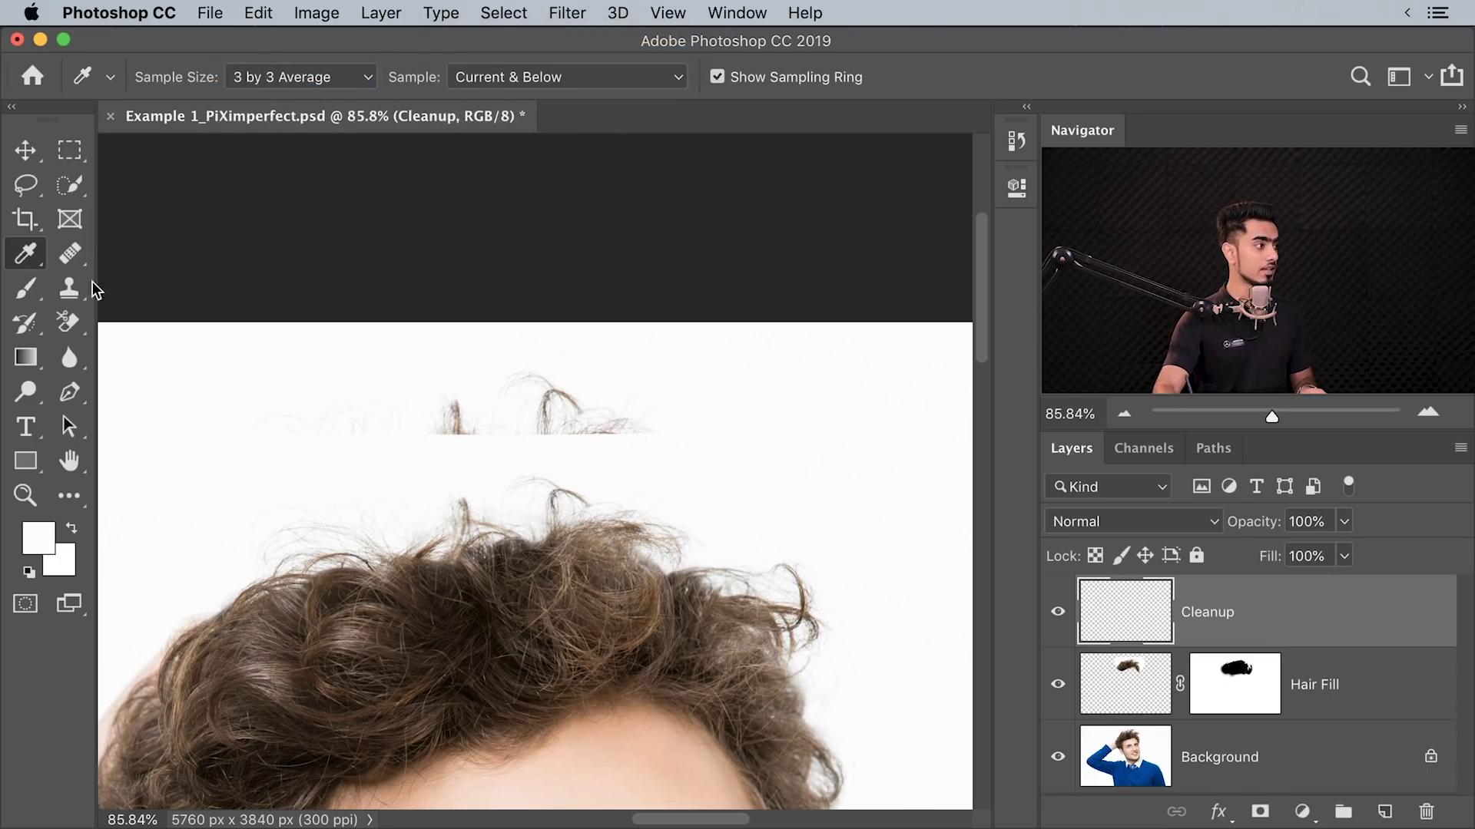
# - Sample the backdrop beside the stray hairs and paint over the cut-off strands above the head with the Brush at 100% flow
pyautogui.click(26, 290)
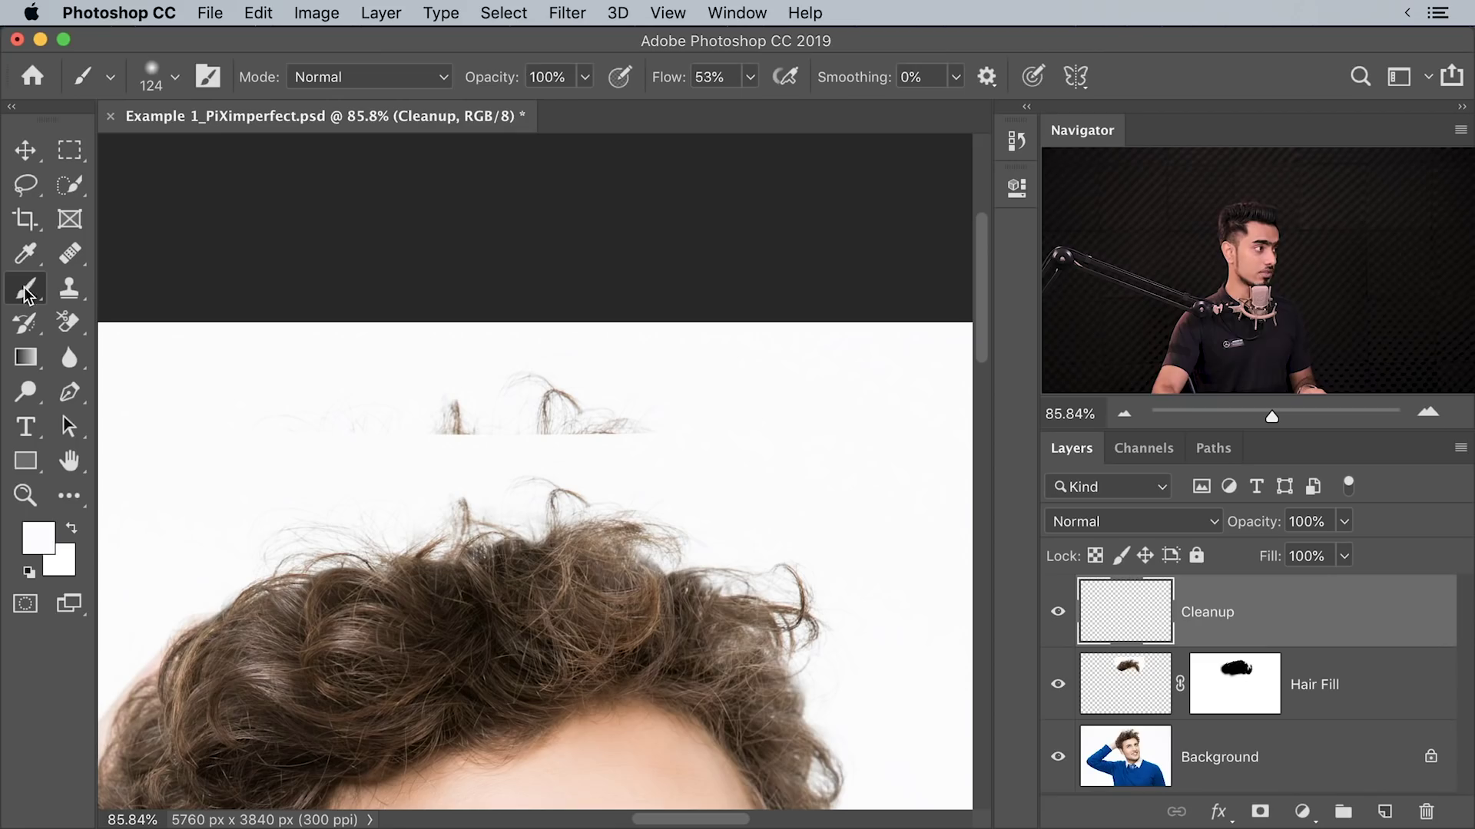
pyautogui.keyDown('alt'); pyautogui.click(772, 407); pyautogui.keyUp('alt')
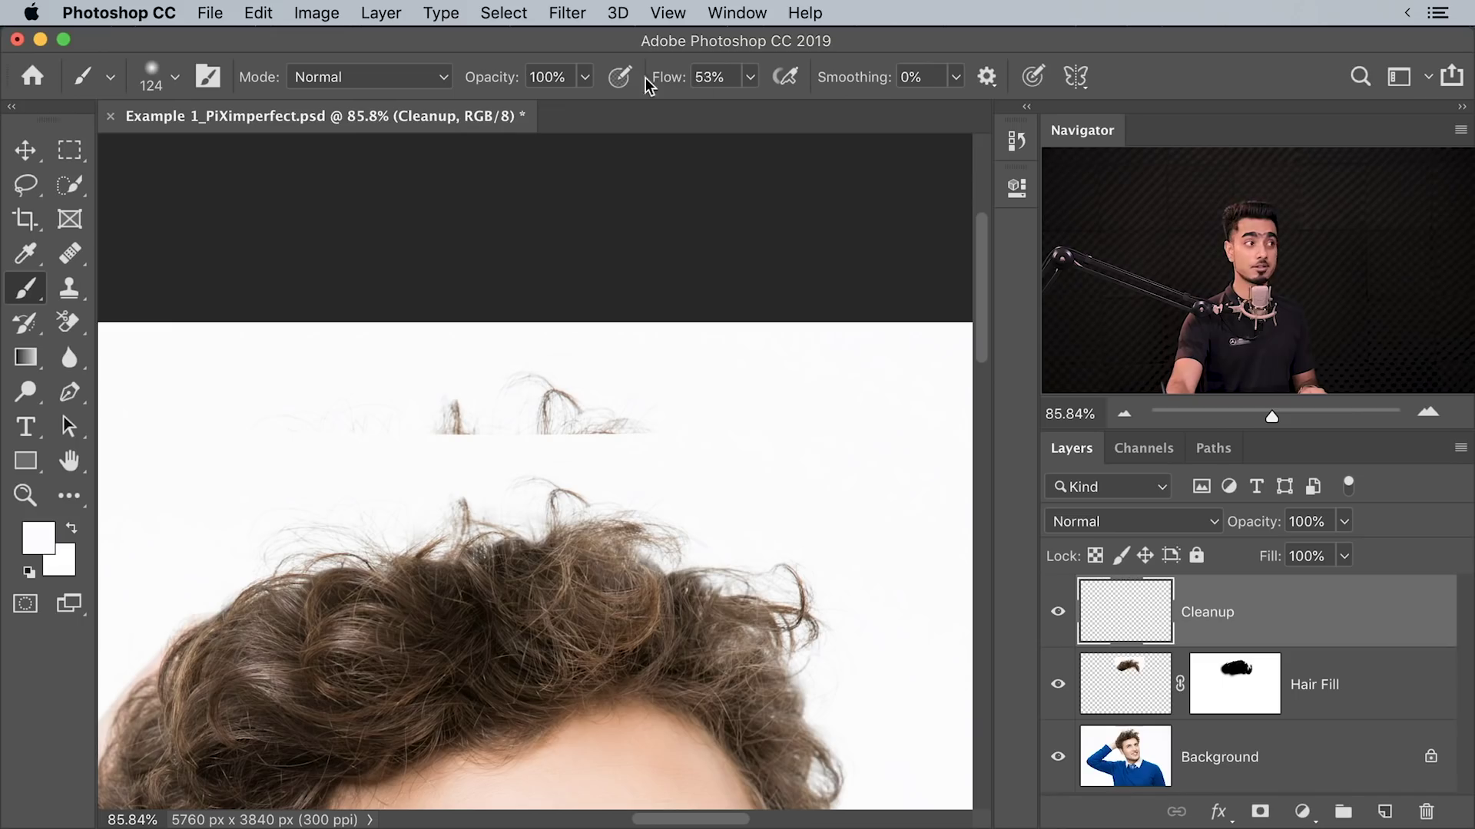
pyautogui.moveTo(765, 97); pyautogui.dragTo(816, 104)
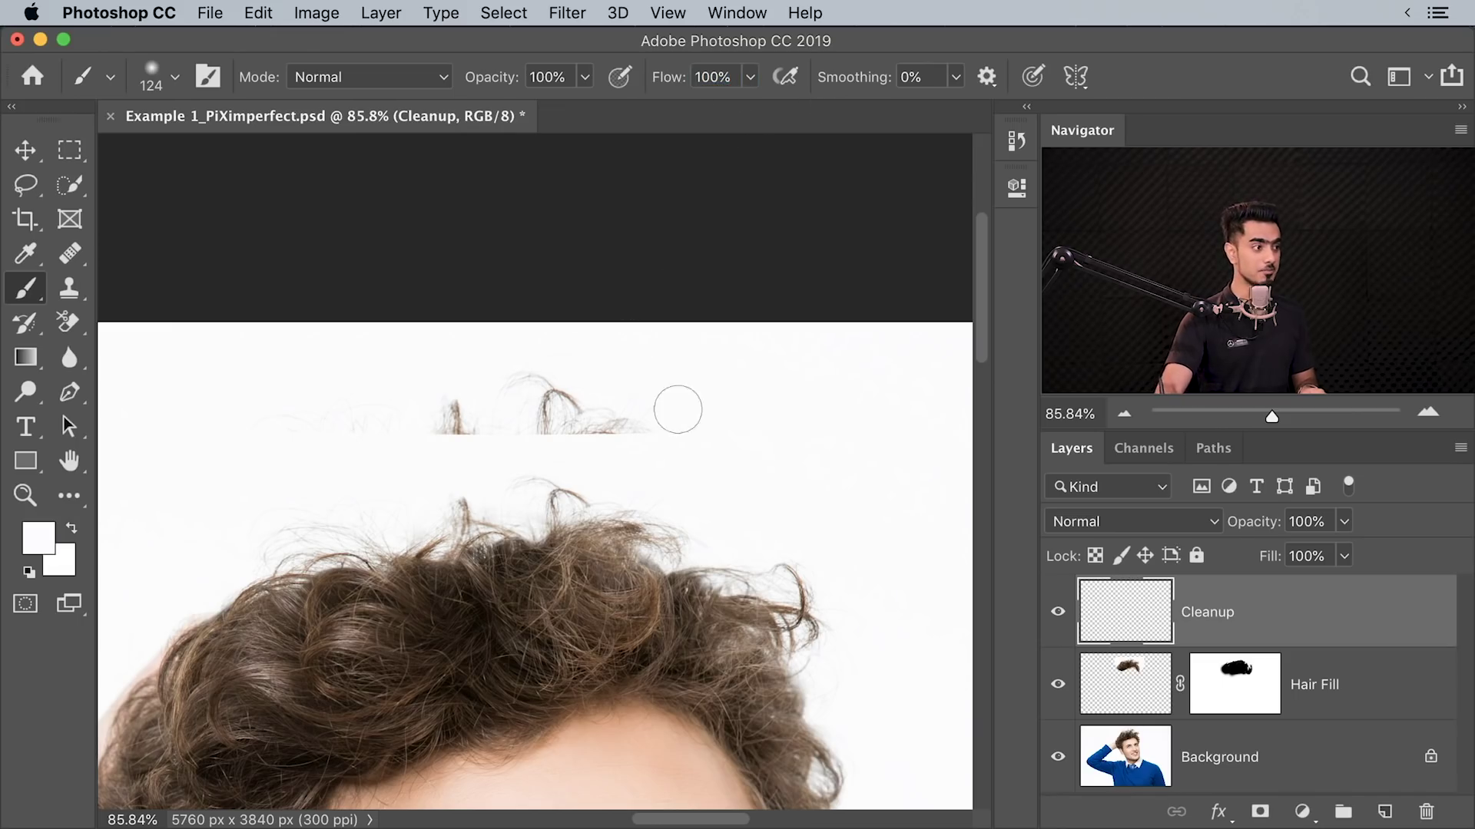
pyautogui.moveTo(678, 409); pyautogui.dragTo(530, 437)
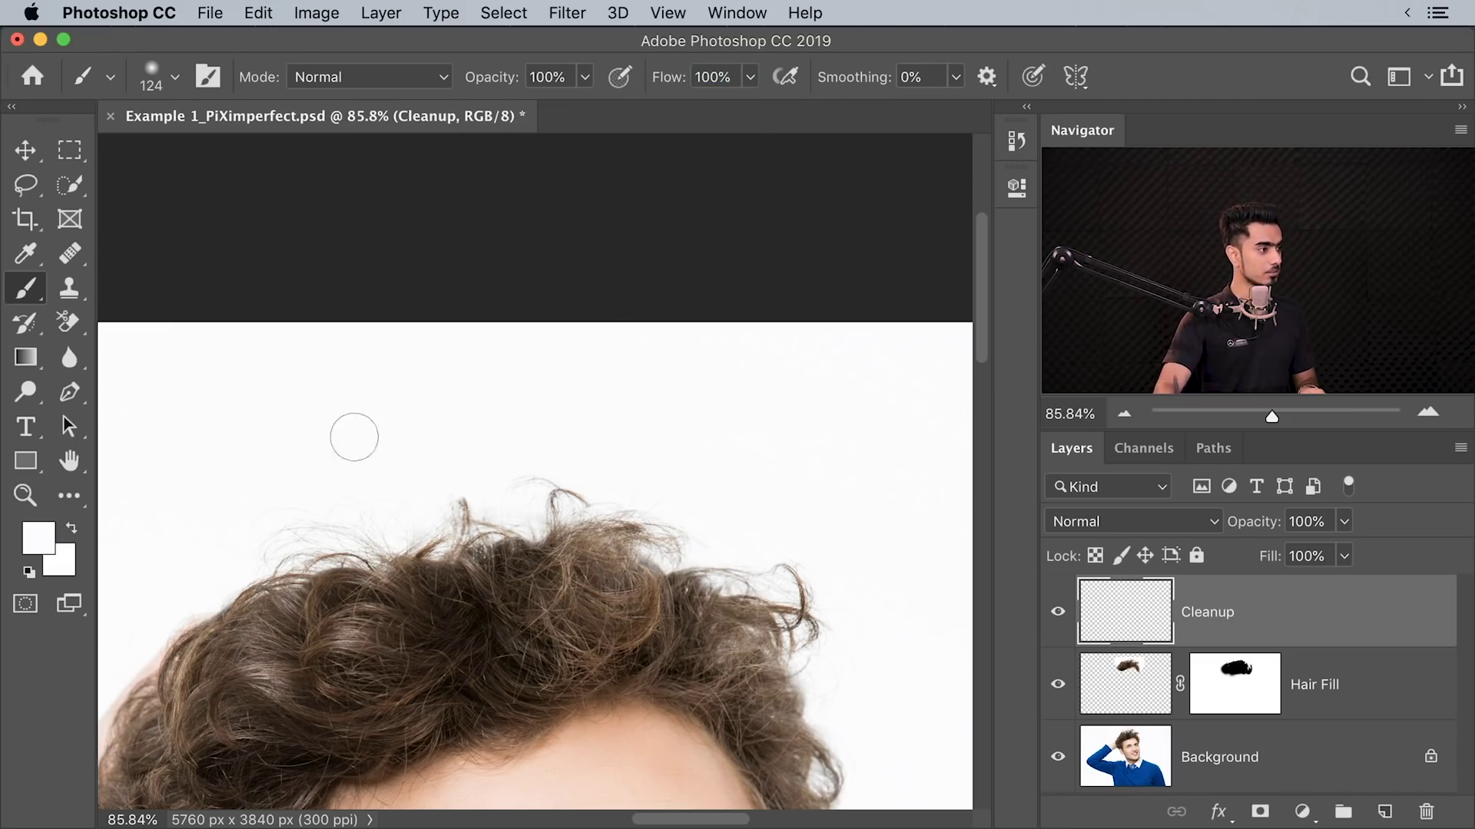
# - Select the Hair Fill mask and hide the Cleanup and Background layers to examine the edges of the Hair Fill content alone
pyautogui.press('super+space')
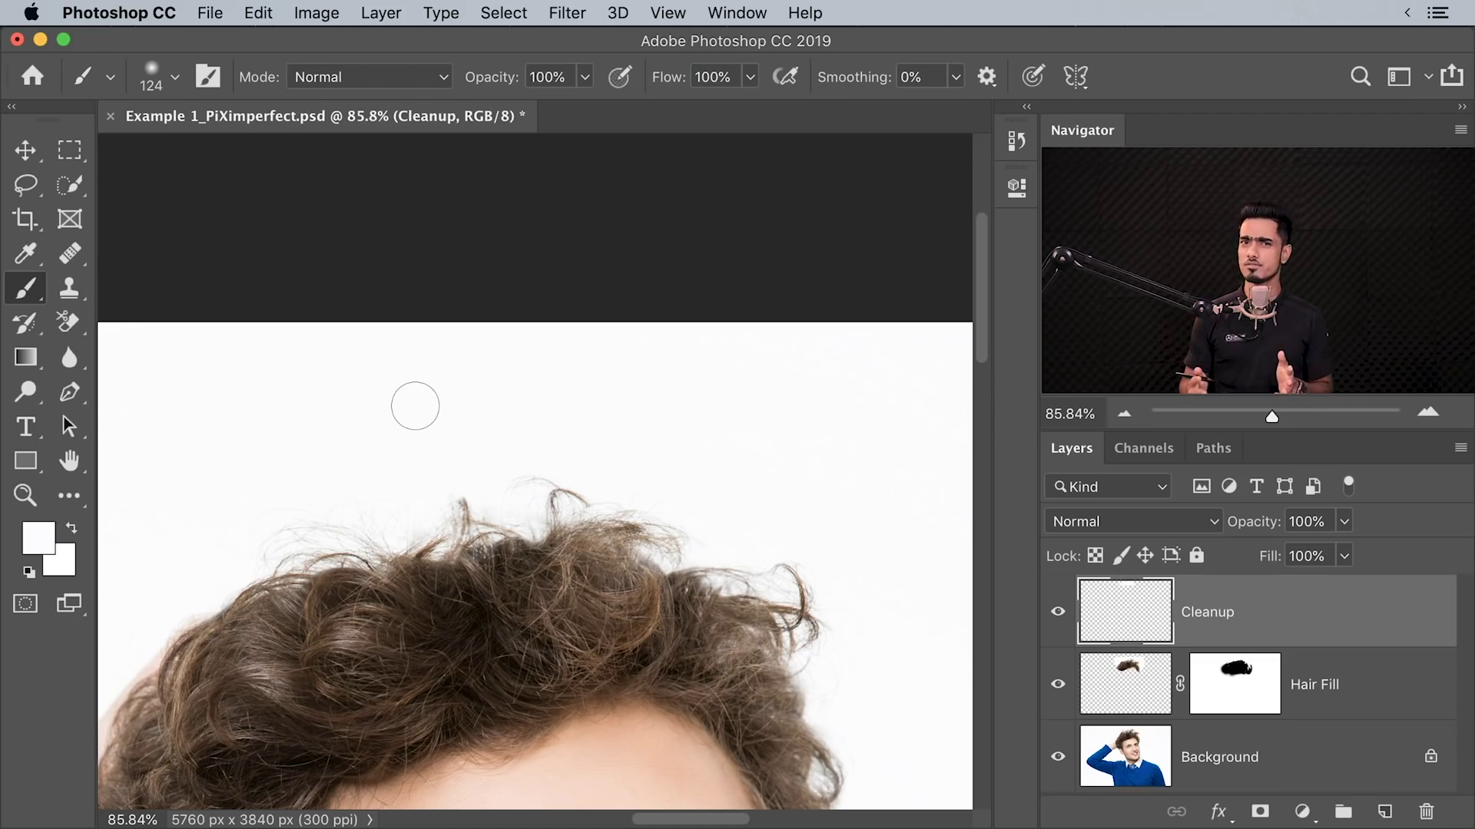
pyautogui.press('super+space')
pyautogui.moveTo(601, 549); pyautogui.dragTo(686, 535)
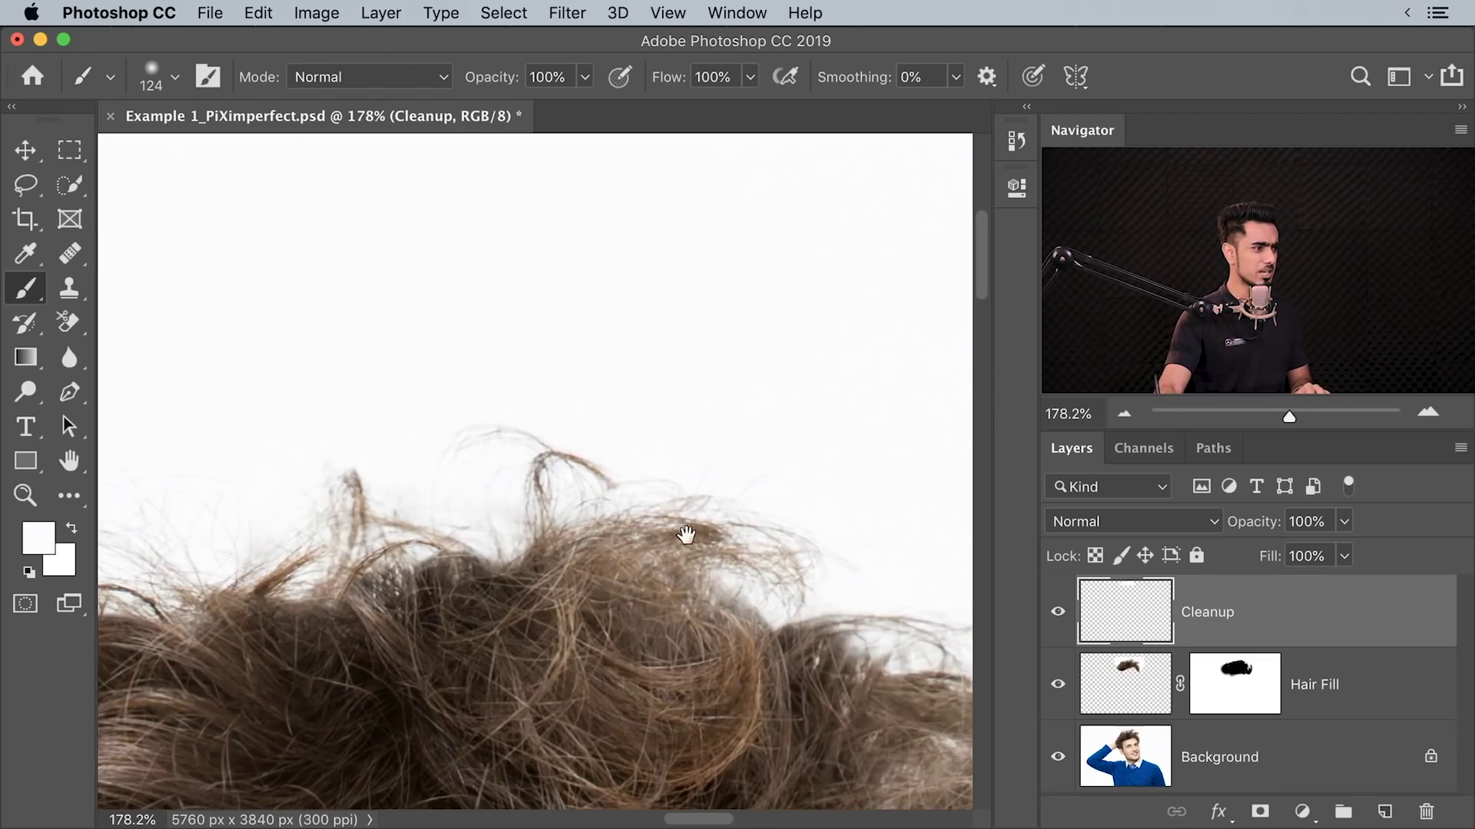
pyautogui.moveTo(371, 505); pyautogui.dragTo(915, 487)
pyautogui.press('super+space')
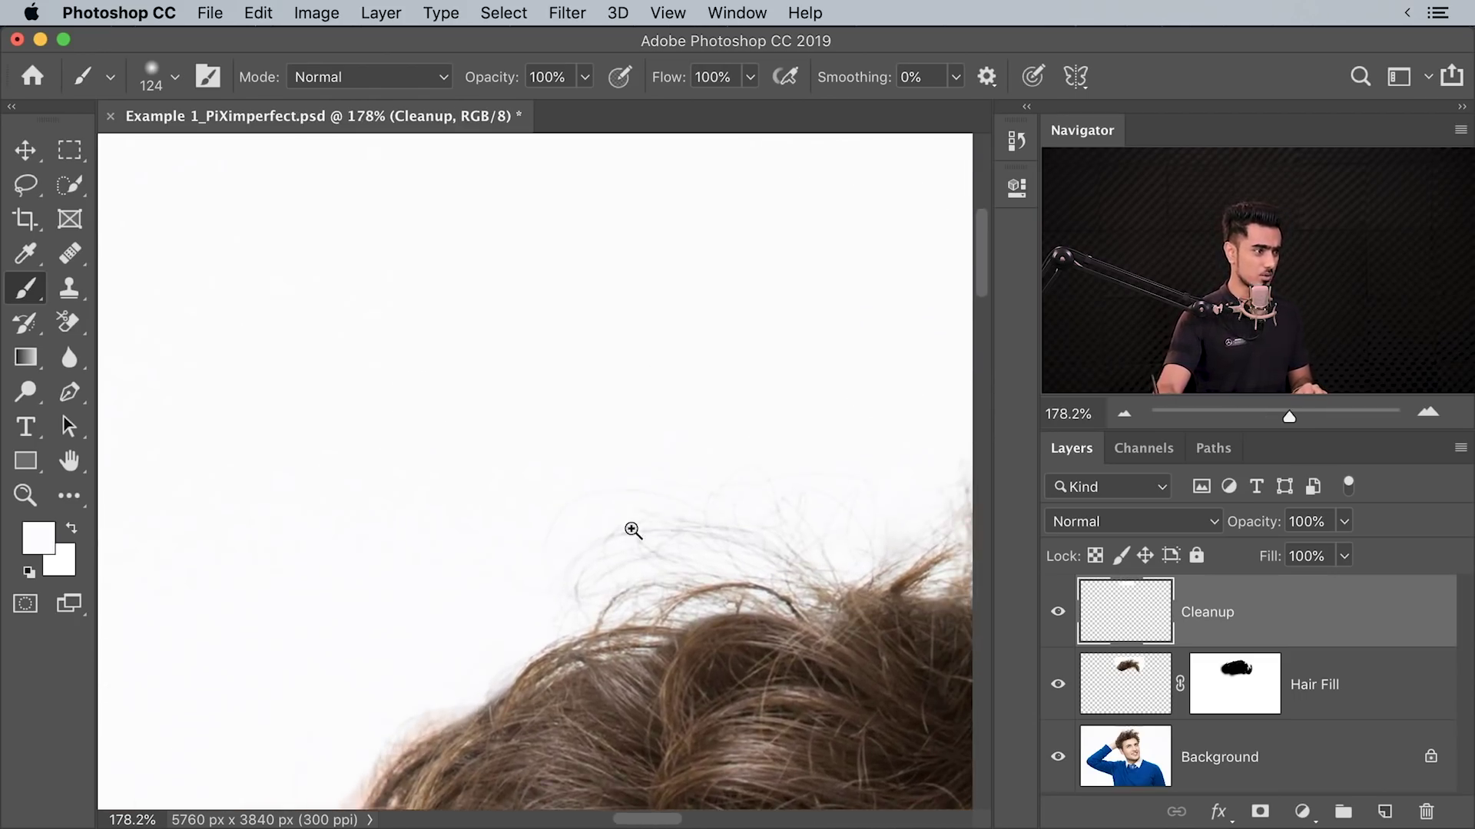
pyautogui.moveTo(666, 515); pyautogui.dragTo(675, 515)
pyautogui.moveTo(708, 519); pyautogui.dragTo(648, 535)
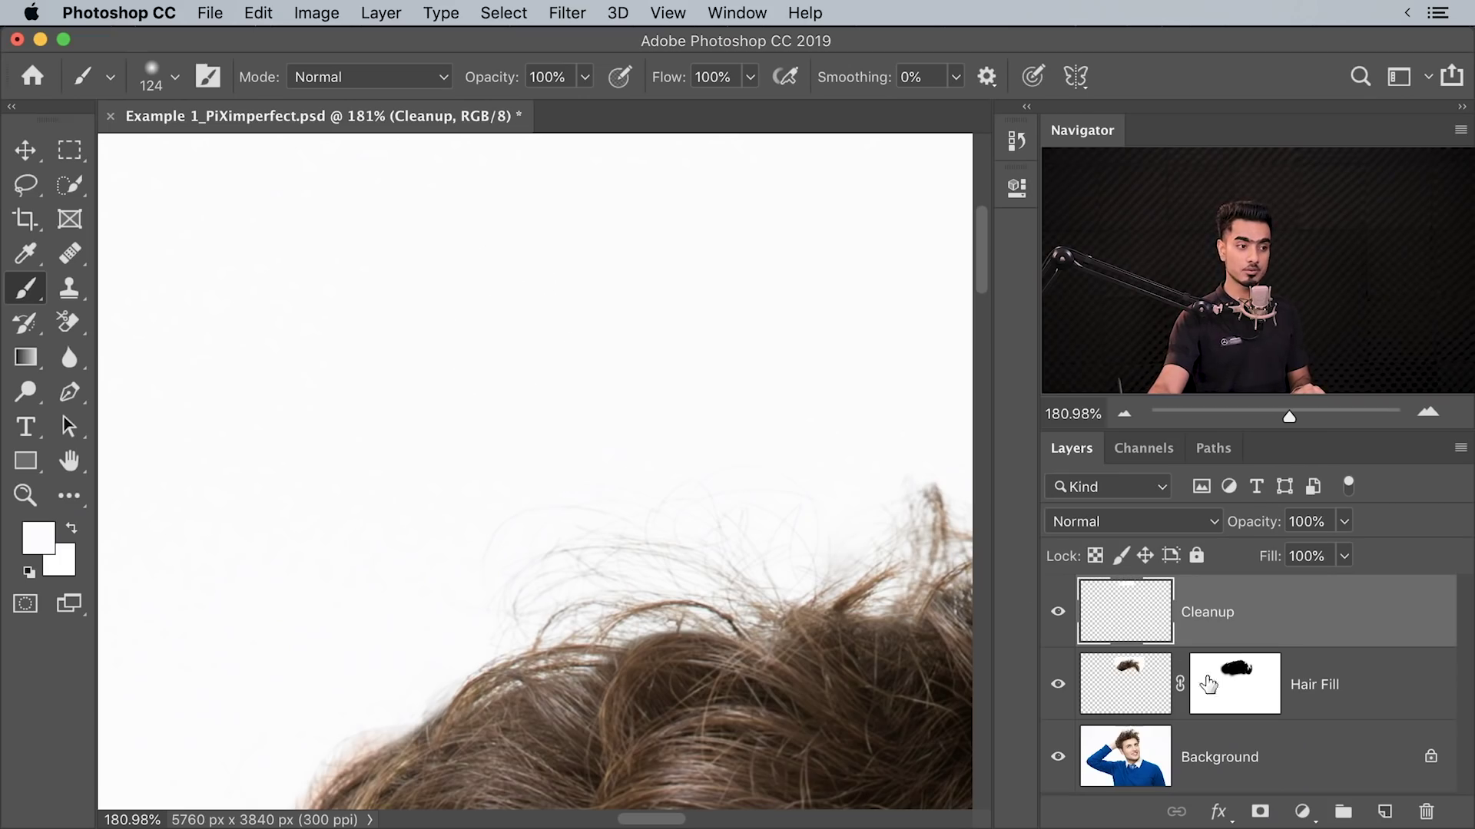
pyautogui.click(1228, 688)
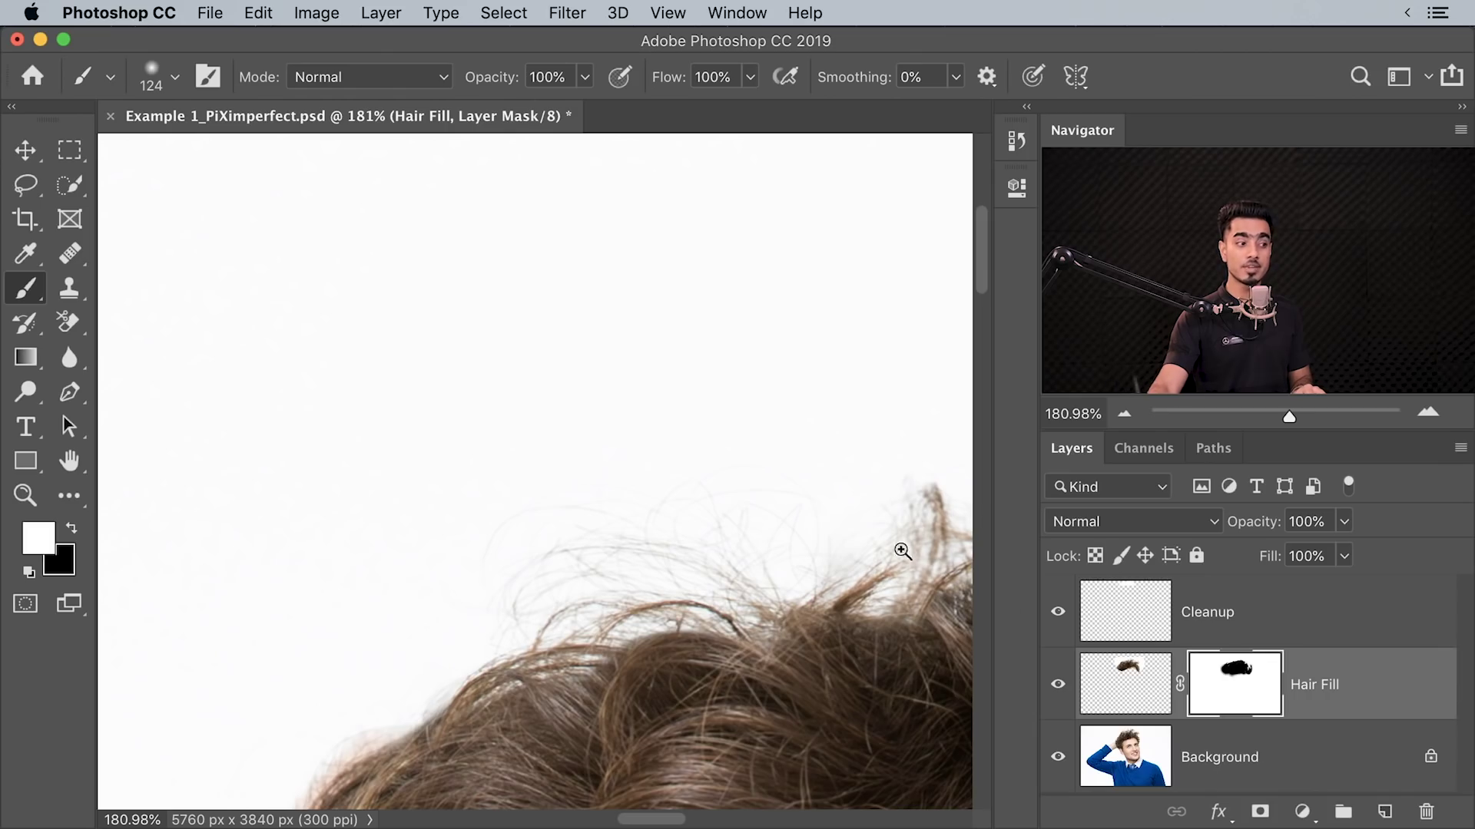
pyautogui.moveTo(903, 551); pyautogui.dragTo(533, 369)
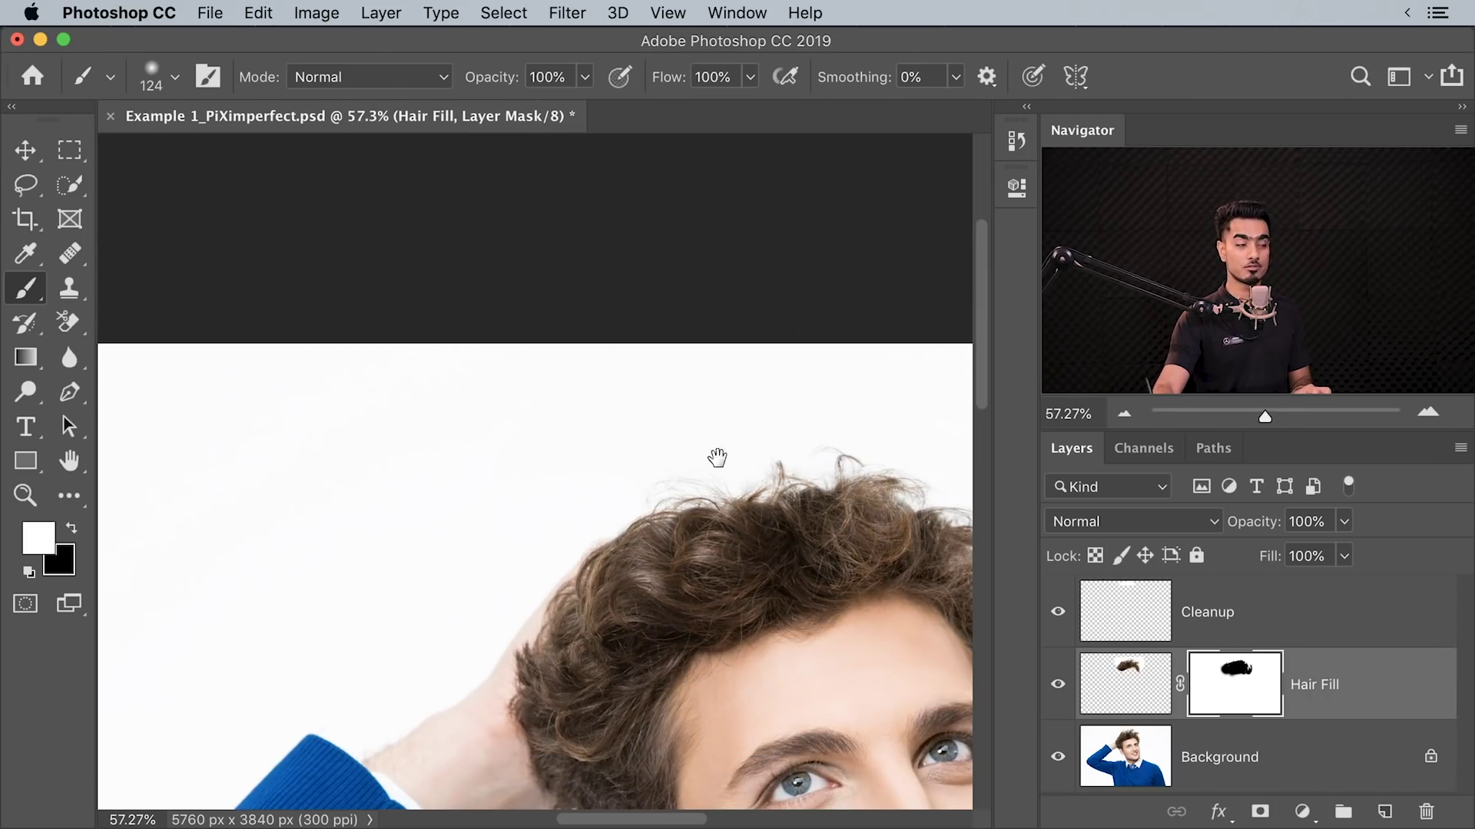
pyautogui.moveTo(716, 457); pyautogui.dragTo(615, 473)
pyautogui.click(1058, 613)
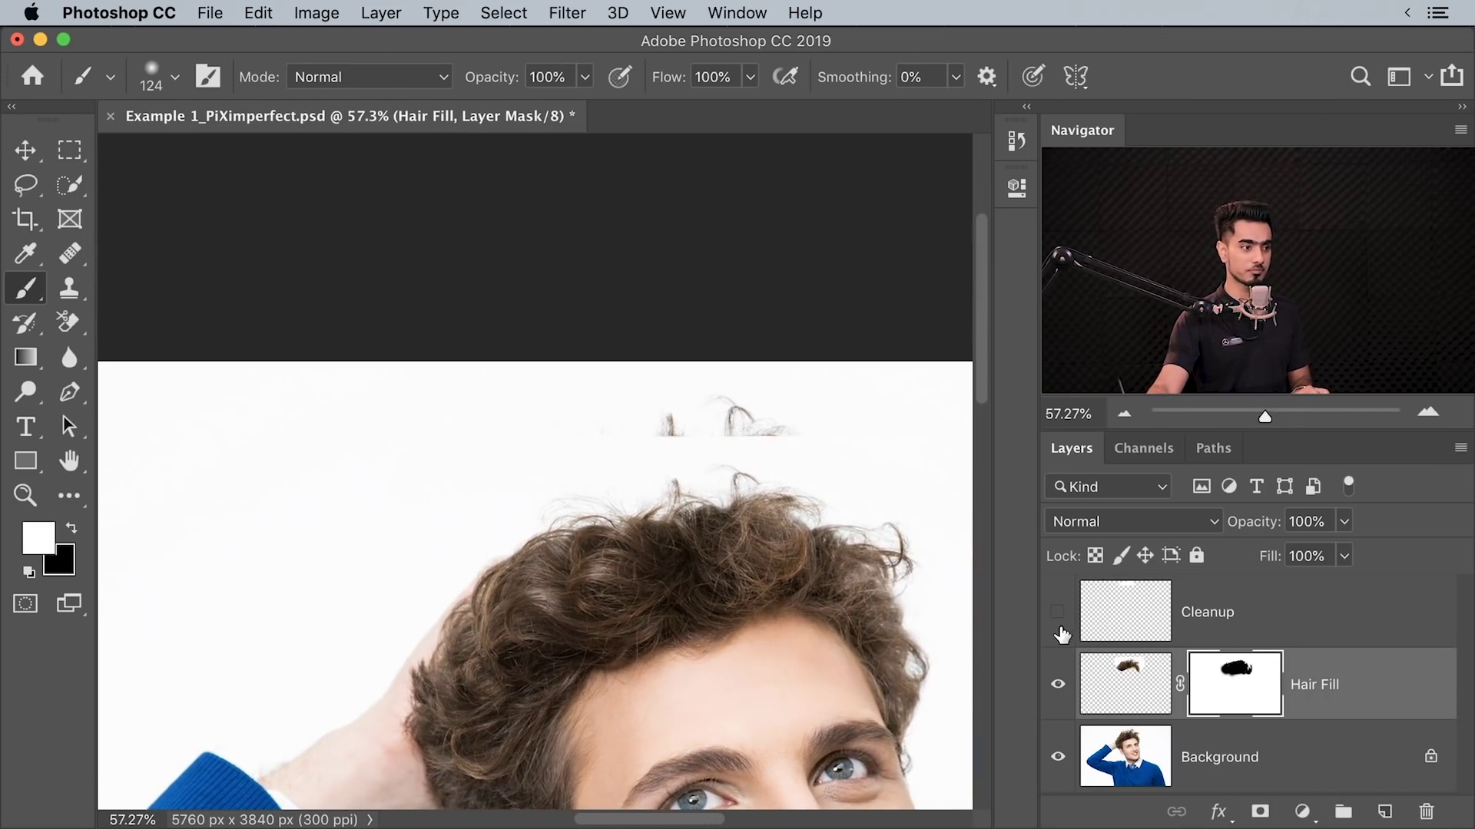
pyautogui.click(1059, 757)
pyautogui.hscroll(3, 322, 511)
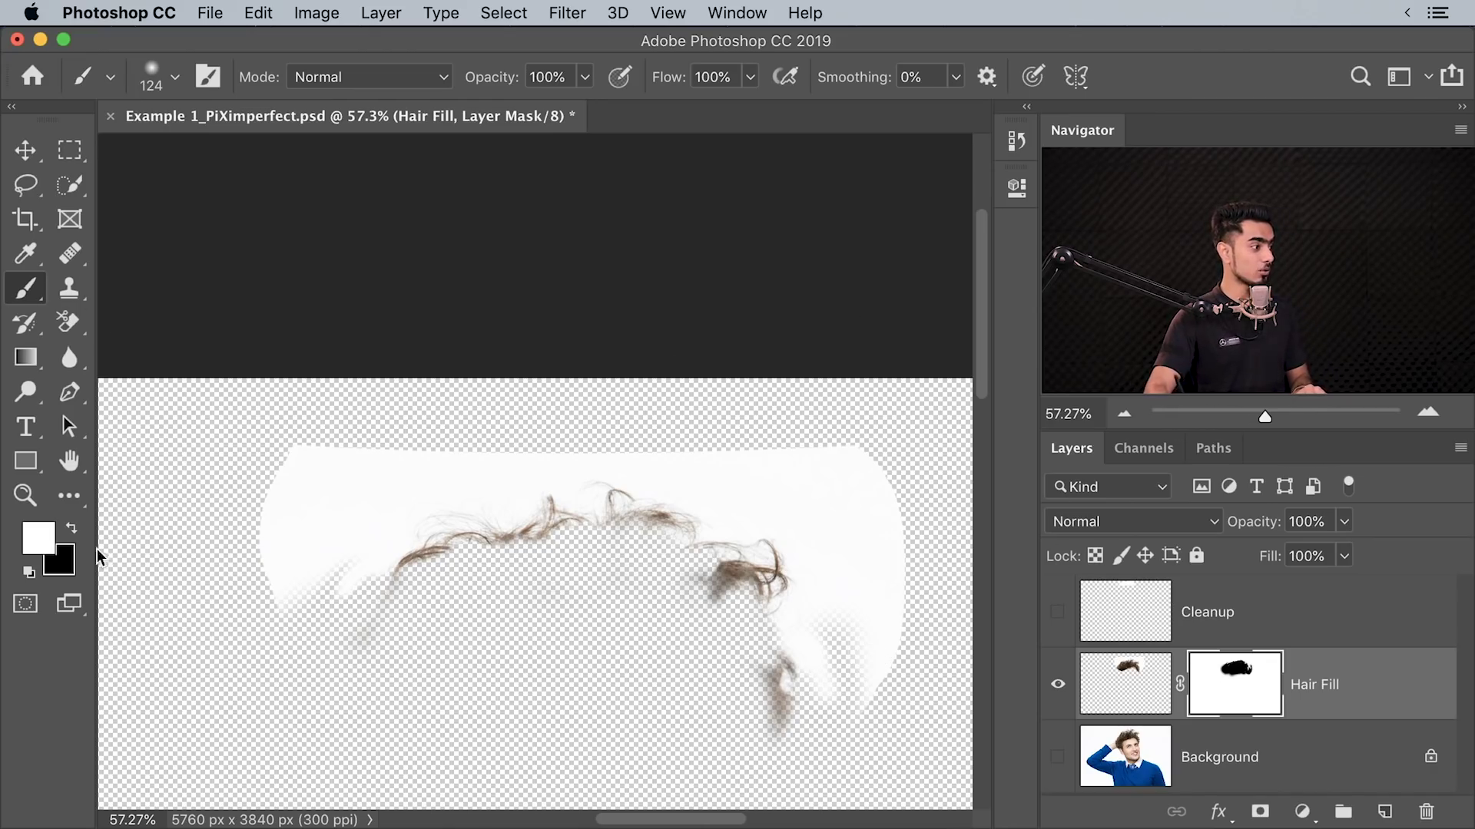
# - Try softening the upper-left edge of the Hair Fill mask with a 333 px black brush, and undo the stroke
pyautogui.press('x')
pyautogui.keyDown('ctrl'); pyautogui.keyDown('alt'); pyautogui.moveTo(257, 438); pyautogui.dragTo(322, 447); pyautogui.keyUp('alt'); pyautogui.keyUp('ctrl')
pyautogui.moveTo(316, 442)
pyautogui.mouseDown()
pyautogui.moveTo(263, 483)
pyautogui.moveTo(289, 446)
pyautogui.moveTo(233, 522)
pyautogui.moveTo(254, 474)
pyautogui.moveTo(347, 404)
pyautogui.moveTo(427, 412)
pyautogui.mouseUp()
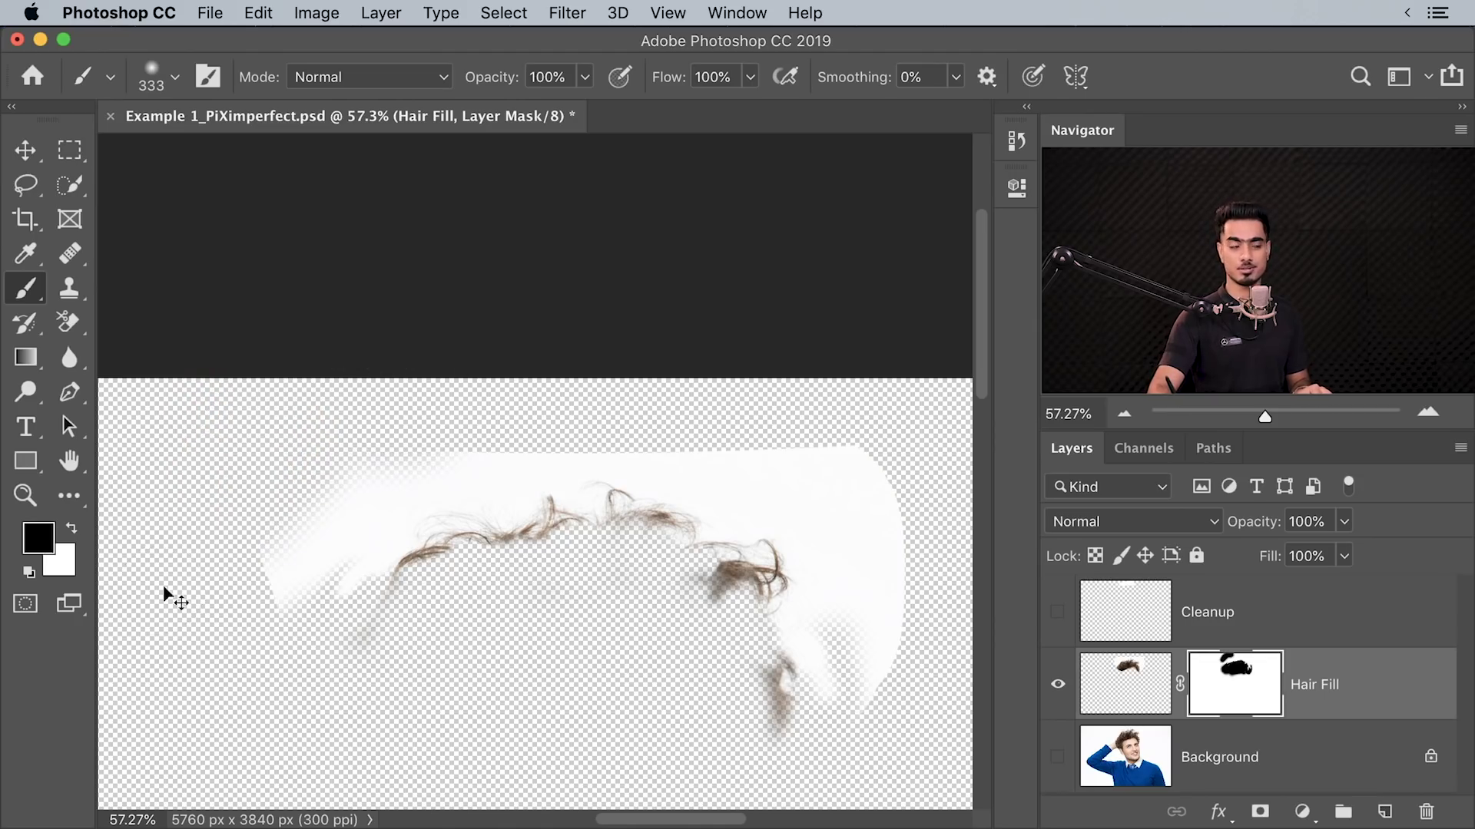
pyautogui.press('super+z')
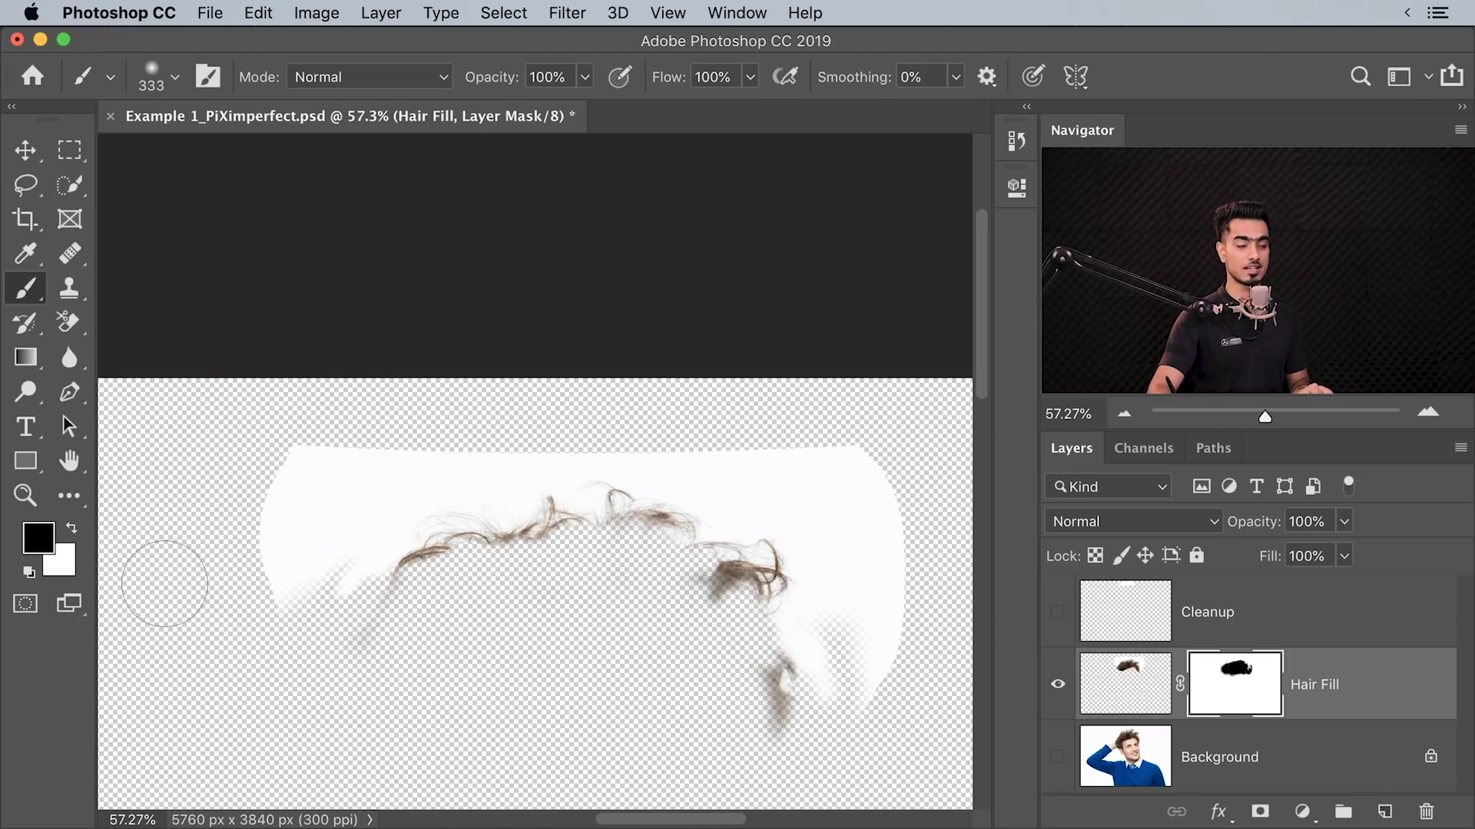
# - Show the Background and Cleanup layers again and make Cleanup the active layer
pyautogui.click(1058, 761)
pyautogui.click(1058, 612)
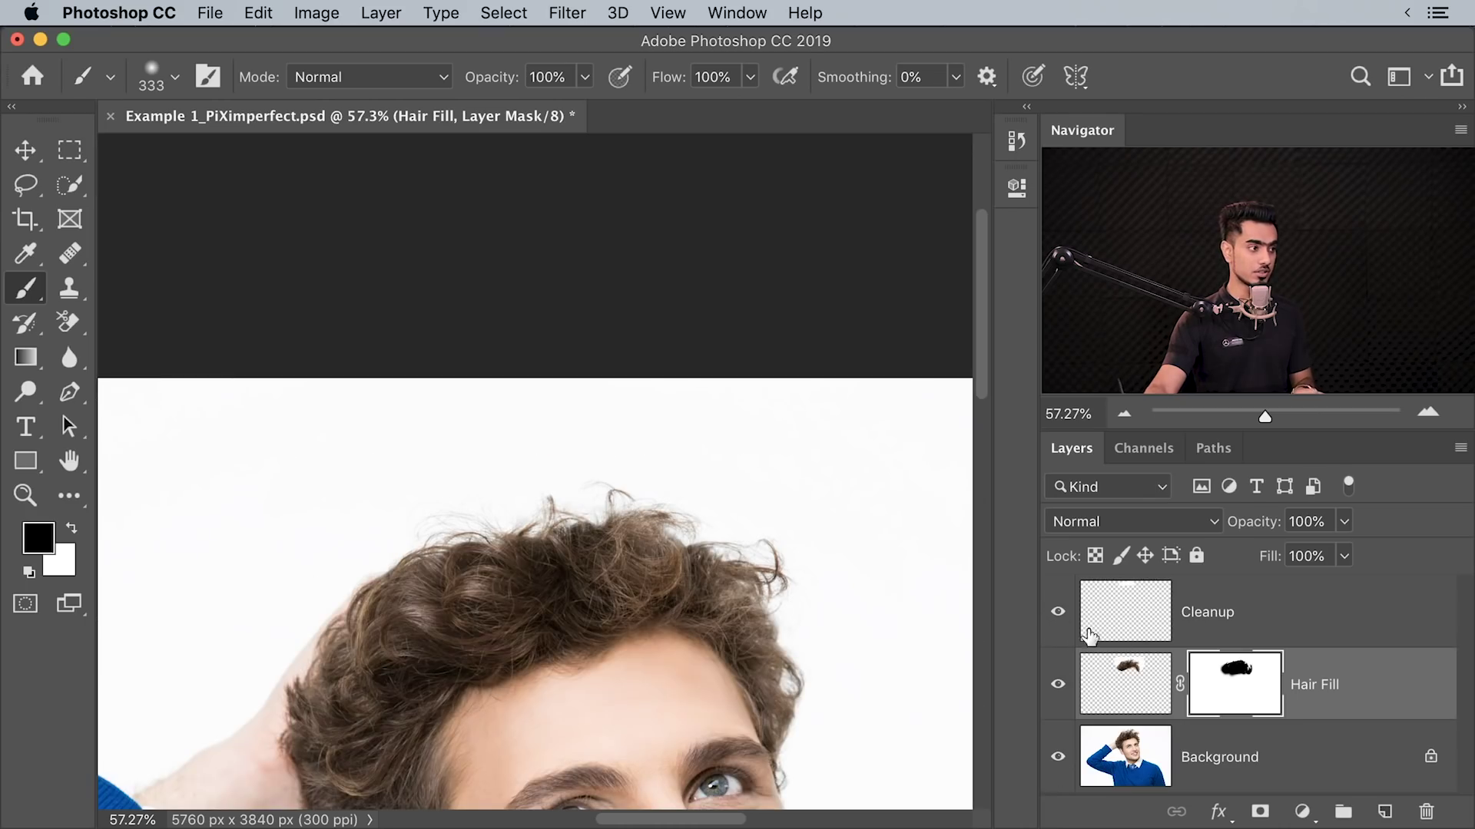
pyautogui.click(1181, 628)
# - Reduce the brush to 103 px and set its flow to 20% for the flyaways at the head's upper left
pyautogui.moveTo(636, 426); pyautogui.dragTo(685, 417)
pyautogui.moveTo(474, 512); pyautogui.dragTo(650, 434)
pyautogui.moveTo(530, 492)
pyautogui.mouseDown()
pyautogui.moveTo(574, 499)
pyautogui.moveTo(421, 487)
pyautogui.mouseUp()
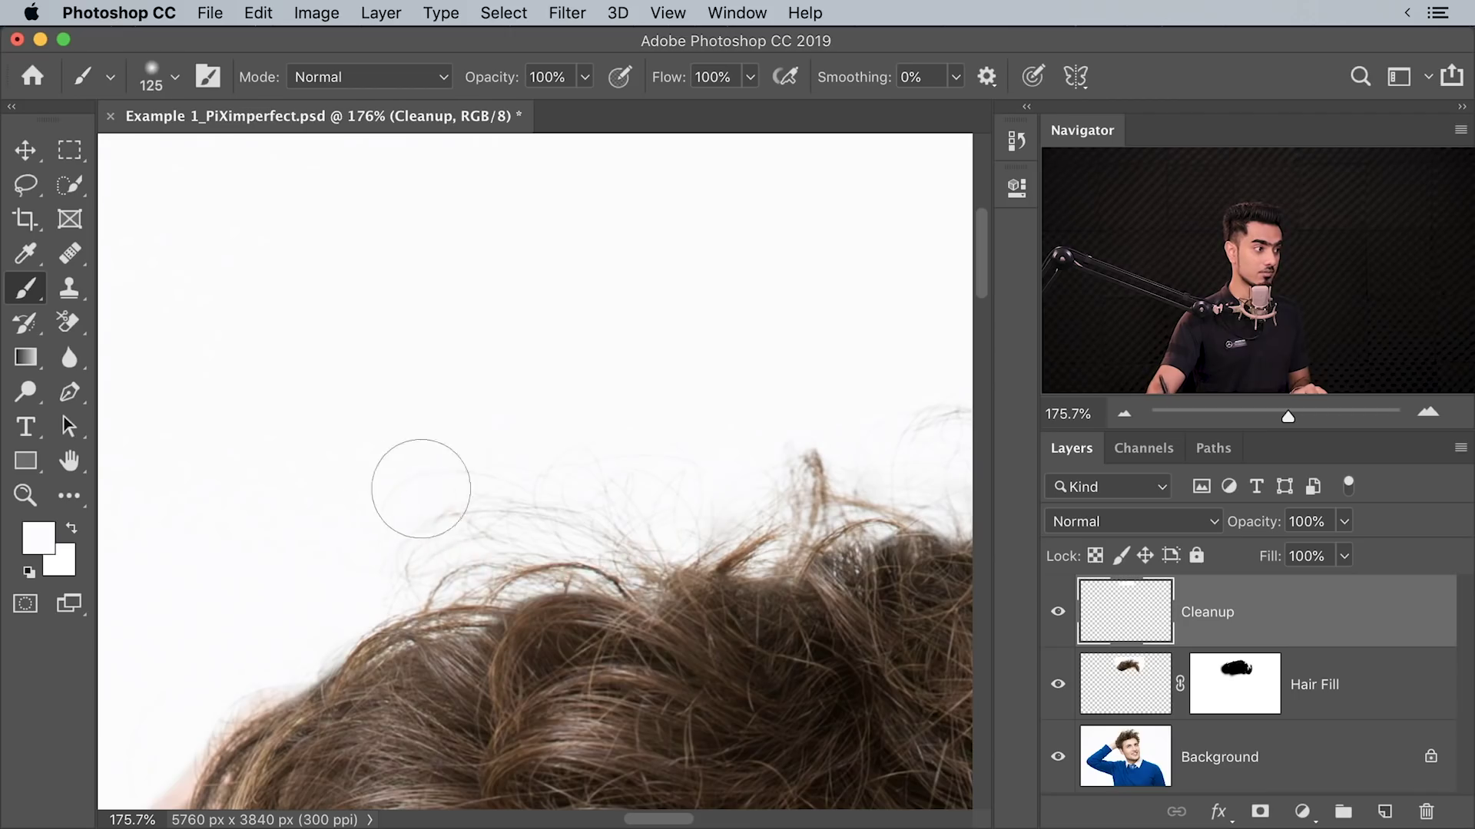
pyautogui.press('[')
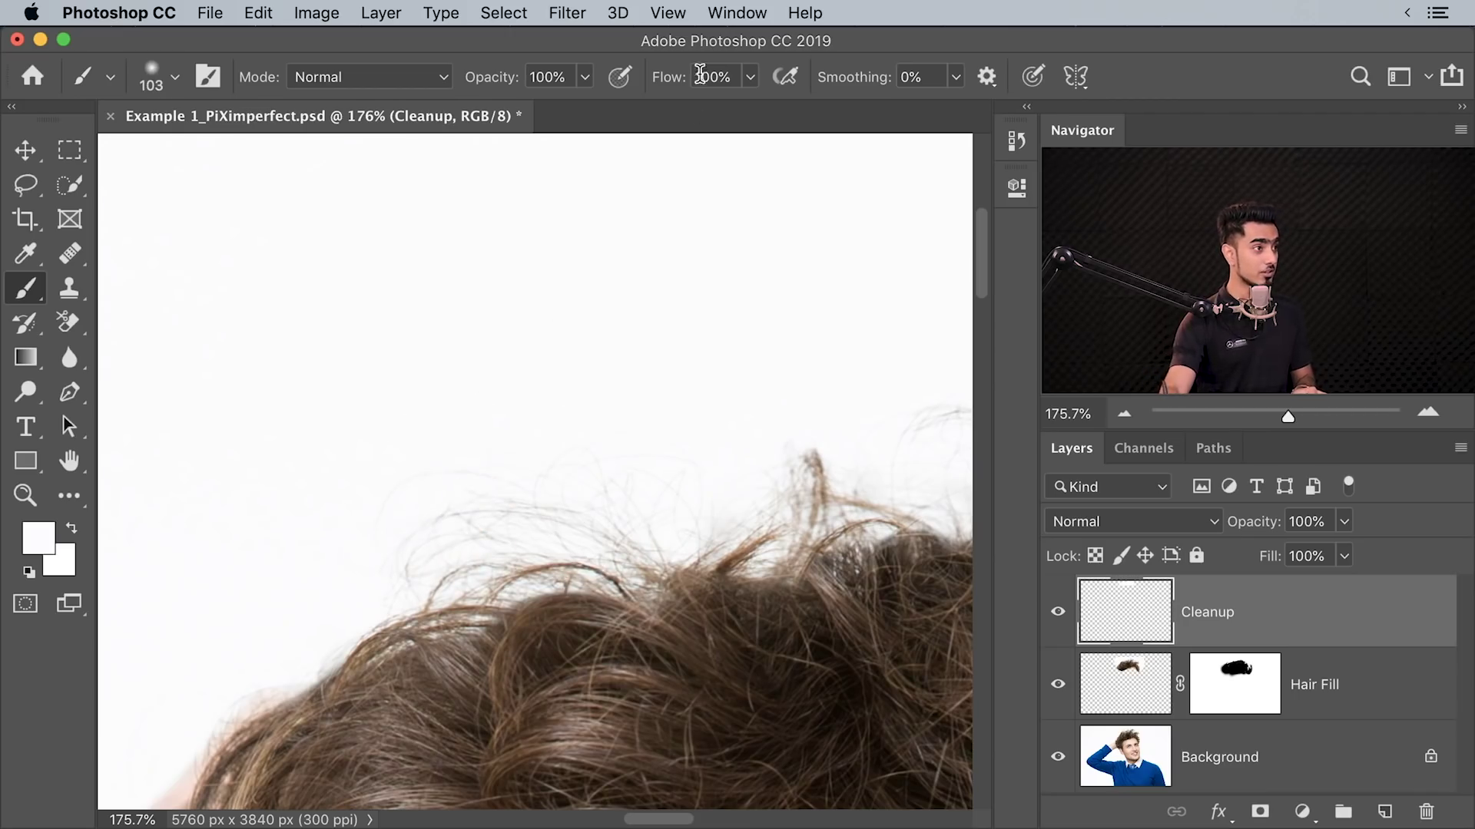
pyautogui.click(725, 80)
pyautogui.write('20')
pyautogui.press('Return')
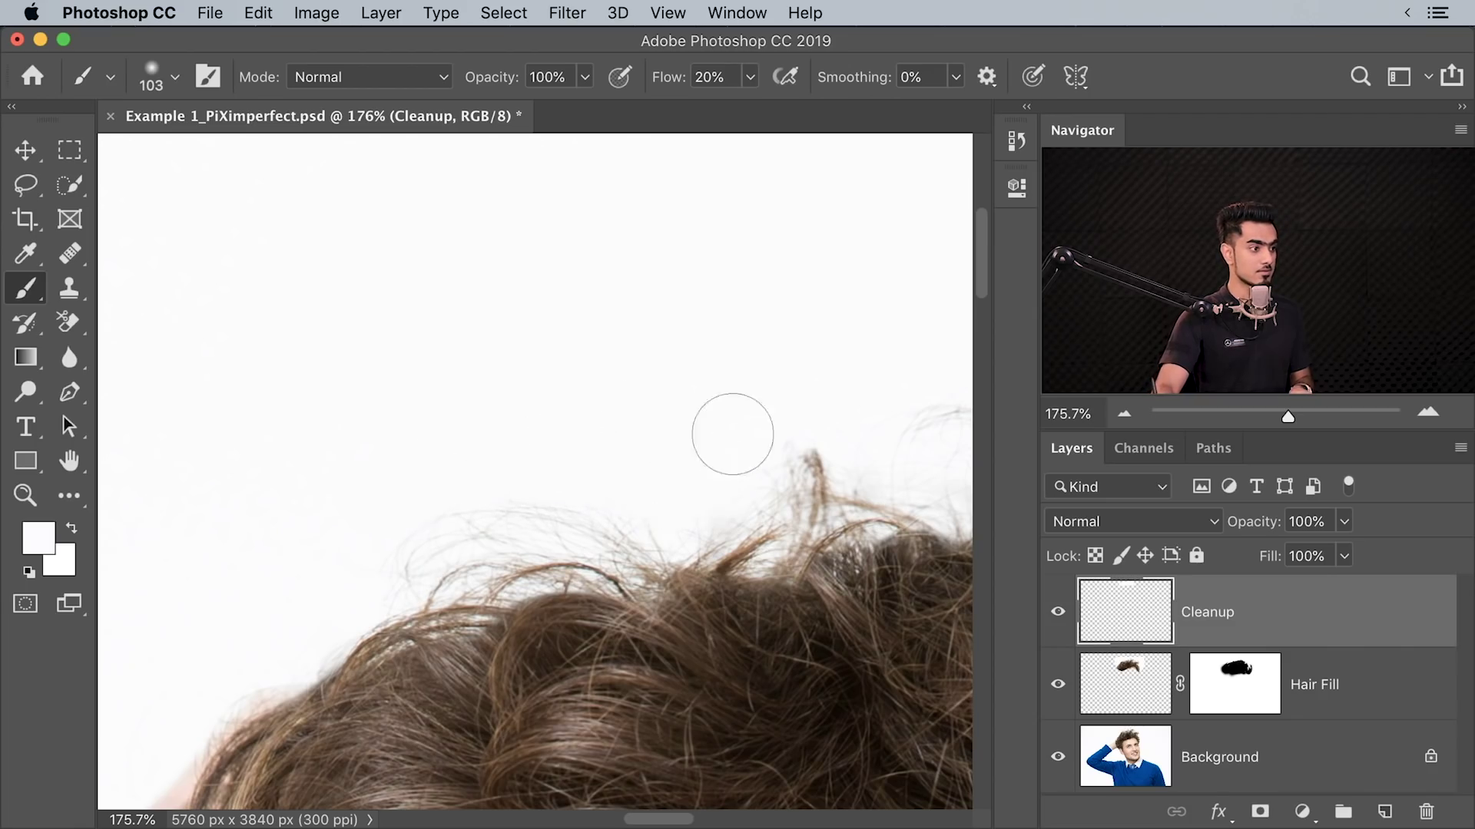
# - Paint the backdrop colour over the wisps and the upright tuft above the hairline, reducing the brush to 28 px
pyautogui.moveTo(720, 425)
pyautogui.mouseDown()
pyautogui.moveTo(540, 448)
pyautogui.moveTo(467, 473)
pyautogui.moveTo(578, 522)
pyautogui.mouseUp()
pyautogui.moveTo(577, 519)
pyautogui.mouseDown()
pyautogui.moveTo(531, 514)
pyautogui.moveTo(588, 517)
pyautogui.moveTo(561, 537)
pyautogui.mouseUp()
pyautogui.scroll(2, 561, 536)
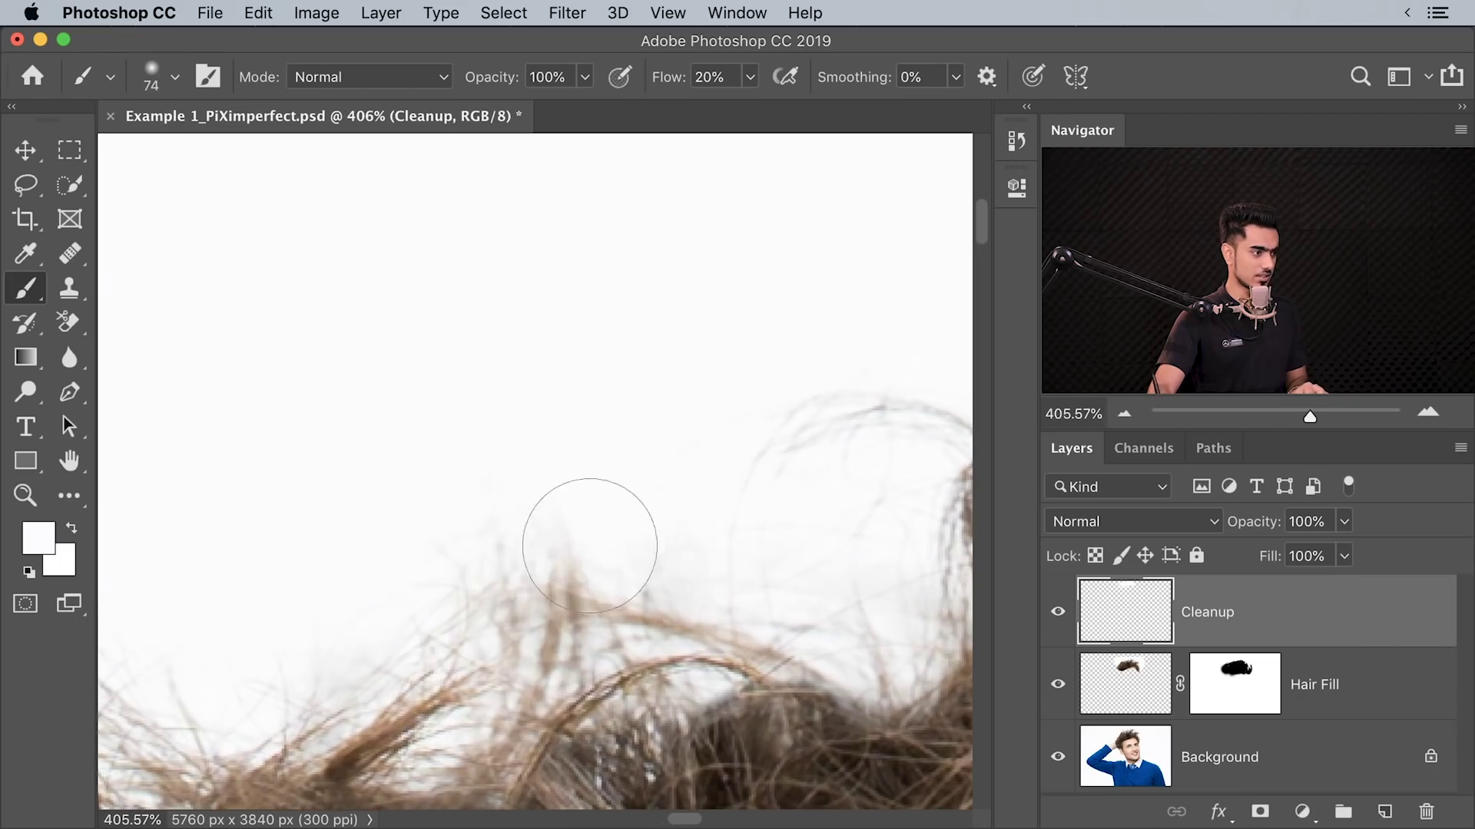
pyautogui.press('[')
pyautogui.press('[')
pyautogui.press('[')
pyautogui.press('[')
pyautogui.press('[')
pyautogui.press('[')
pyautogui.press('[')
pyautogui.press('[')
pyautogui.press('[')
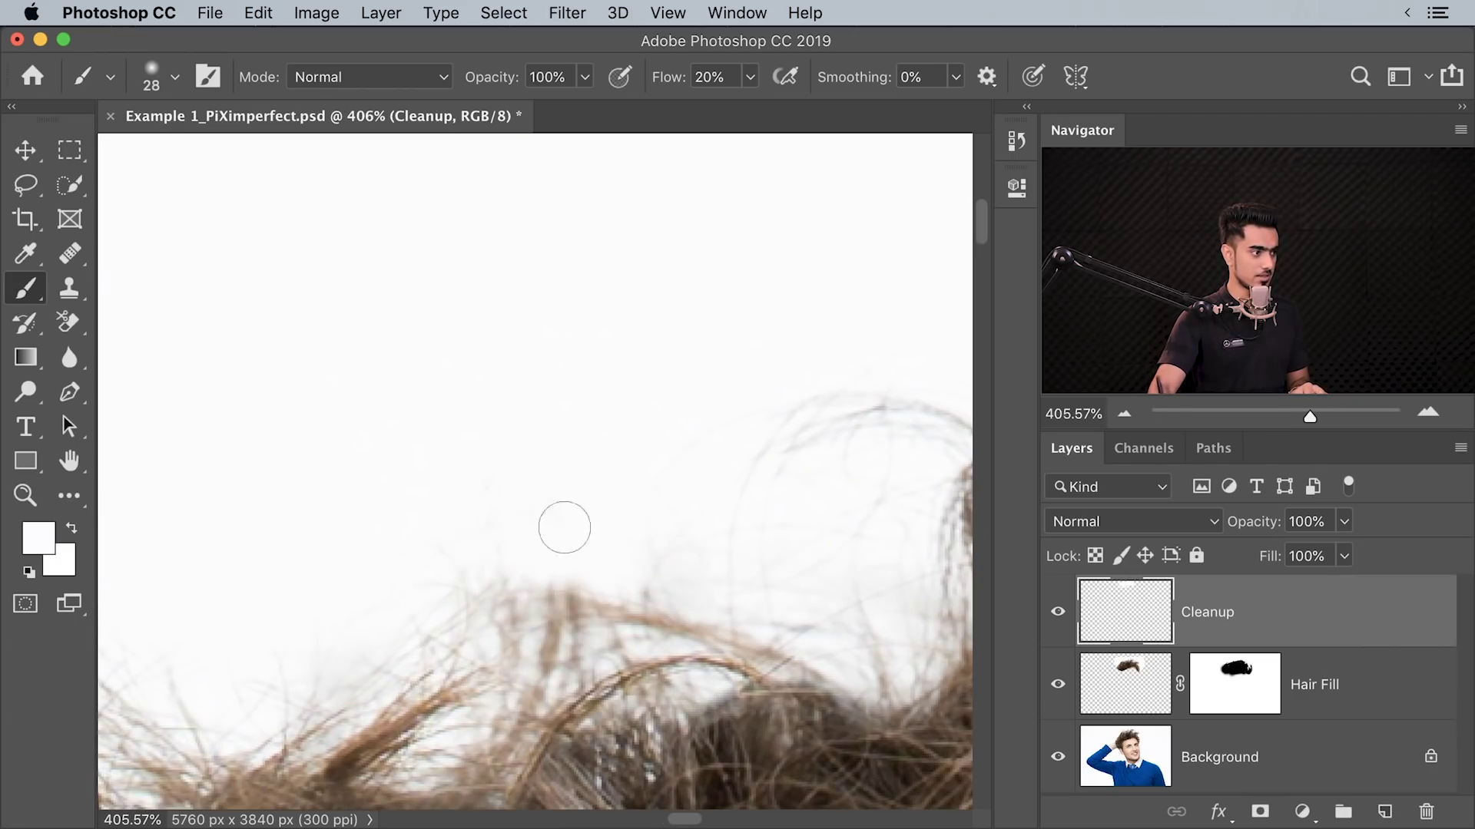
# - Paint out the tall curled strand and the surrounding wisps at the crown, starting with an 8 px brush
pyautogui.moveTo(405, 412); pyautogui.dragTo(292, 419)
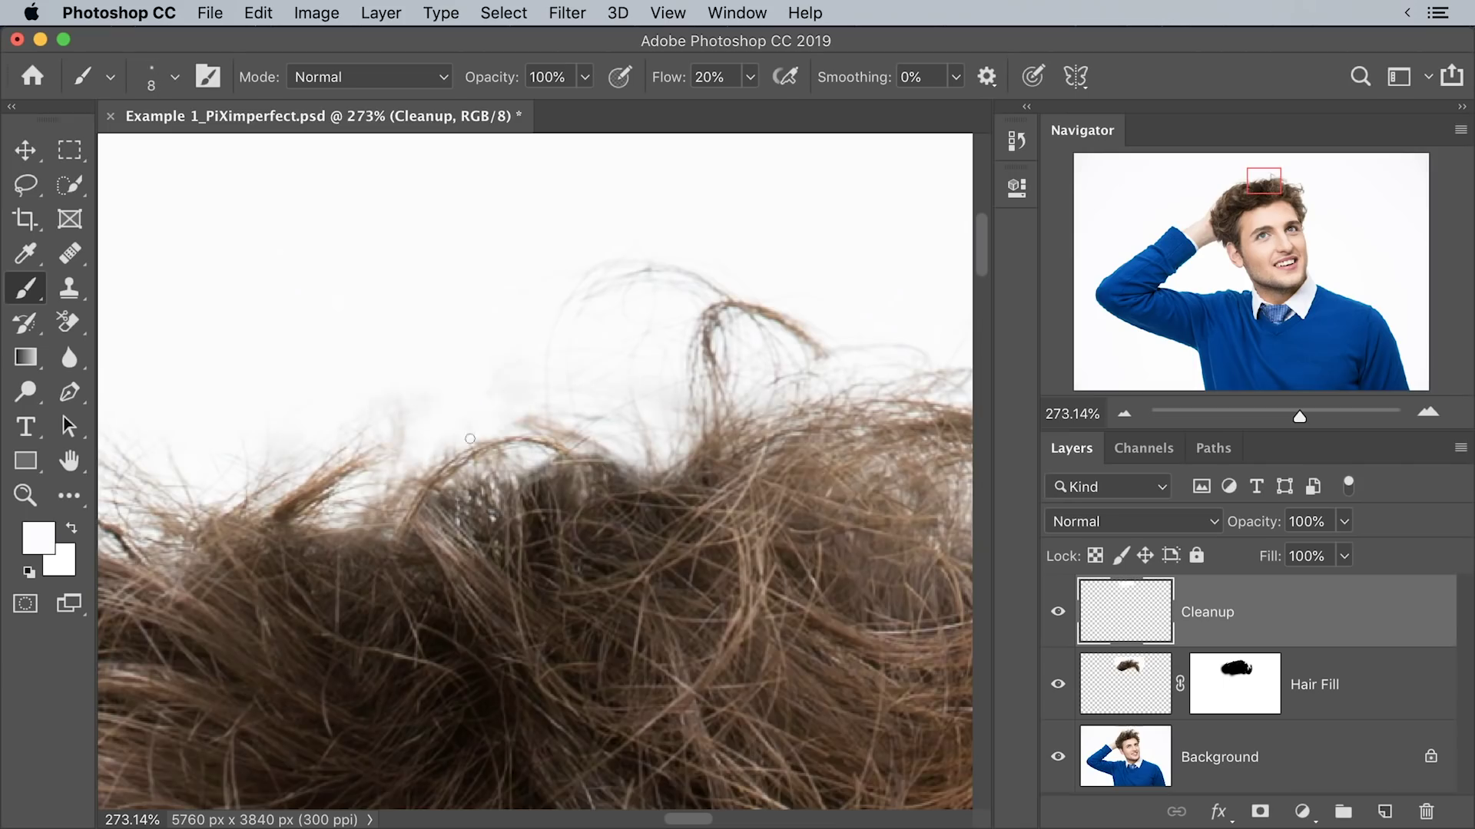
pyautogui.moveTo(469, 438); pyautogui.dragTo(430, 439)
pyautogui.moveTo(484, 358); pyautogui.dragTo(653, 409)
pyautogui.moveTo(653, 408); pyautogui.dragTo(607, 409)
pyautogui.moveTo(768, 384); pyautogui.dragTo(556, 325)
pyautogui.moveTo(584, 484); pyautogui.dragTo(544, 487)
pyautogui.moveTo(744, 399); pyautogui.dragTo(802, 399)
# - Set the flow to 100% and paint over the remaining stray hairs along the outline of the head with a 130 px brush
pyautogui.hotkey('shift', '0')
pyautogui.scroll(-4, 802, 370)
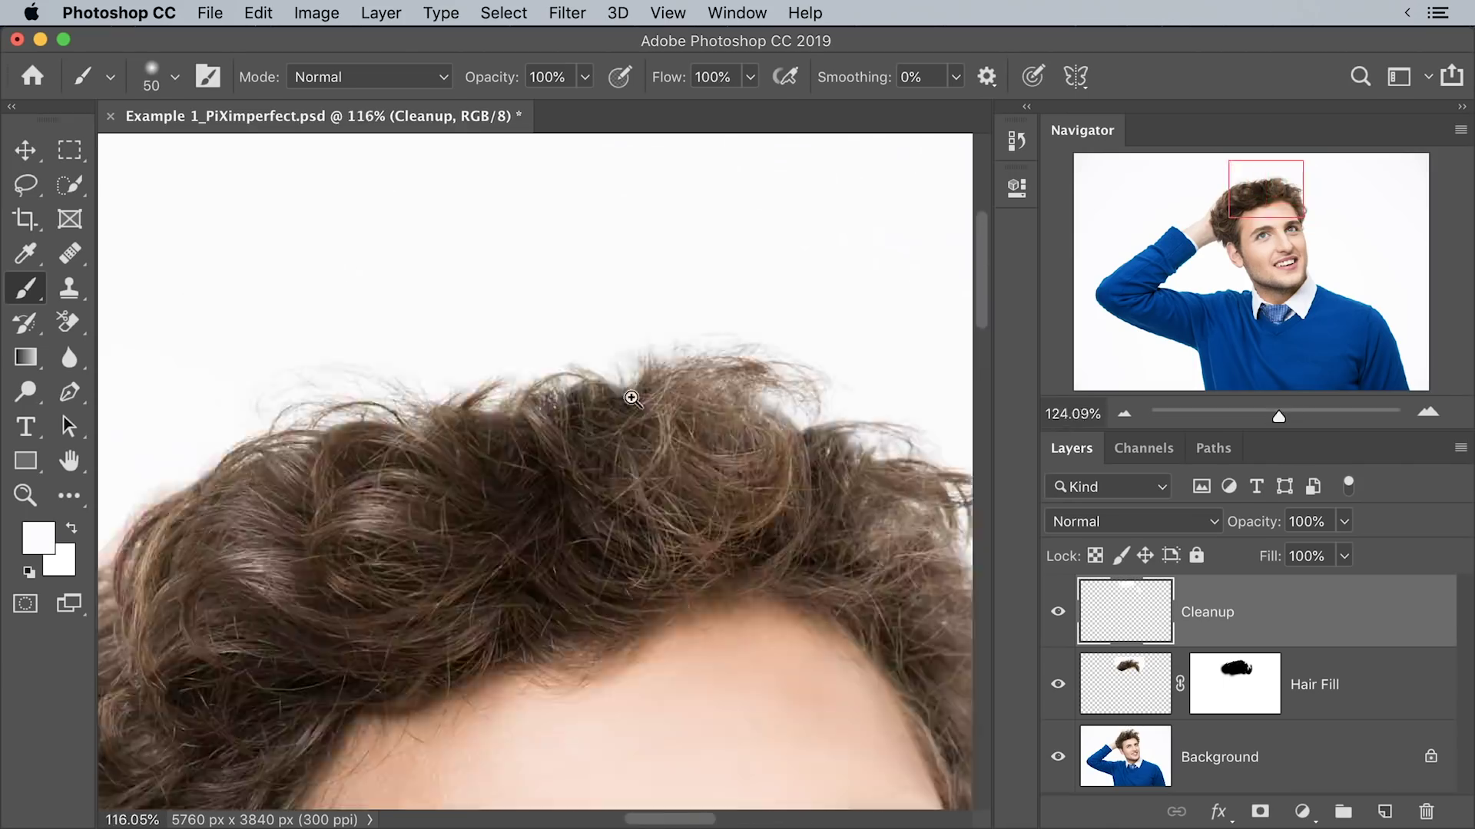
pyautogui.scroll(3, 389, 418)
pyautogui.moveTo(379, 418)
pyautogui.mouseDown()
pyautogui.moveTo(454, 422)
pyautogui.moveTo(364, 451)
pyautogui.mouseUp()
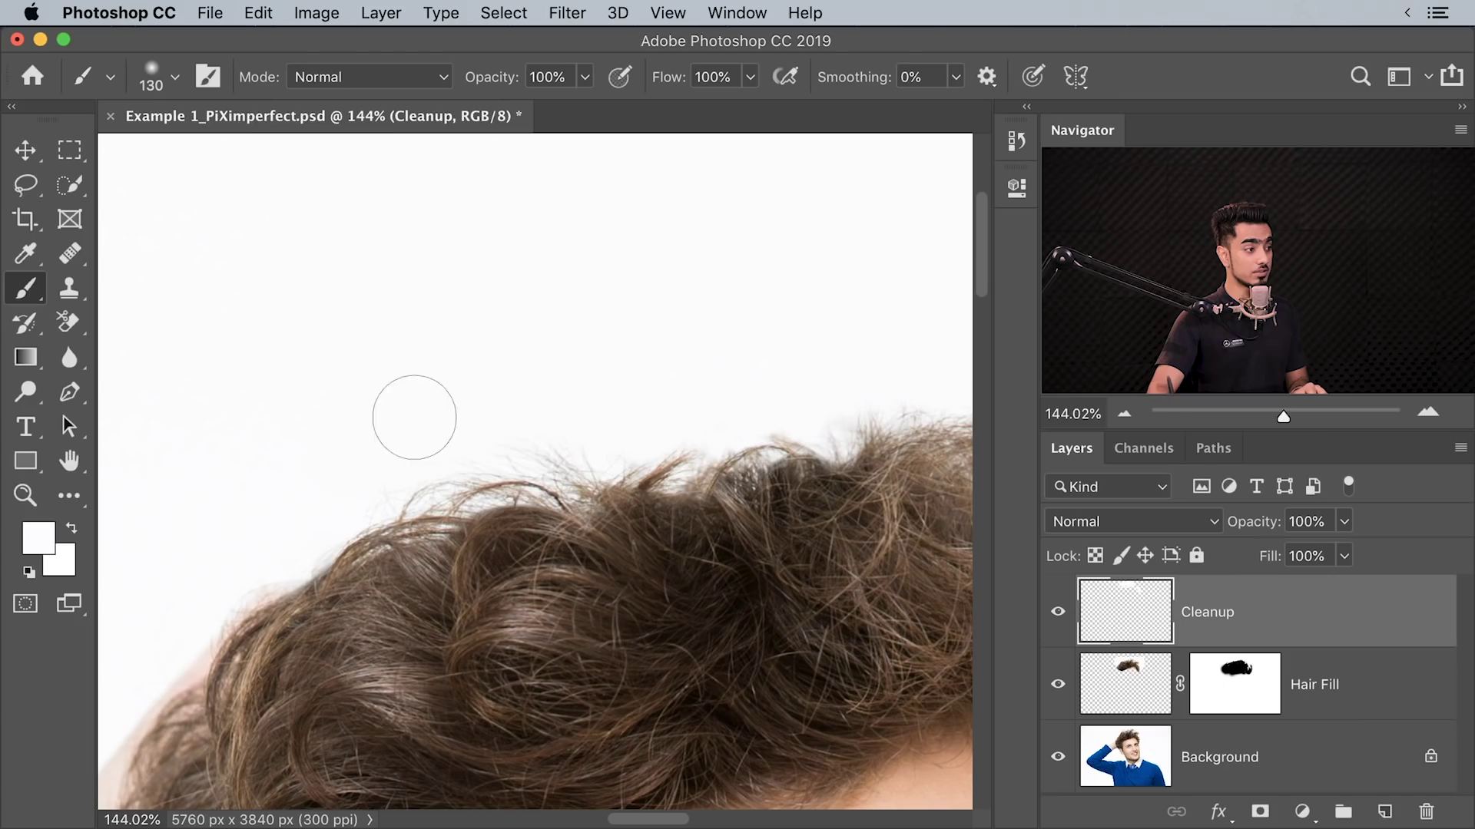
pyautogui.scroll(-4, 704, 410)
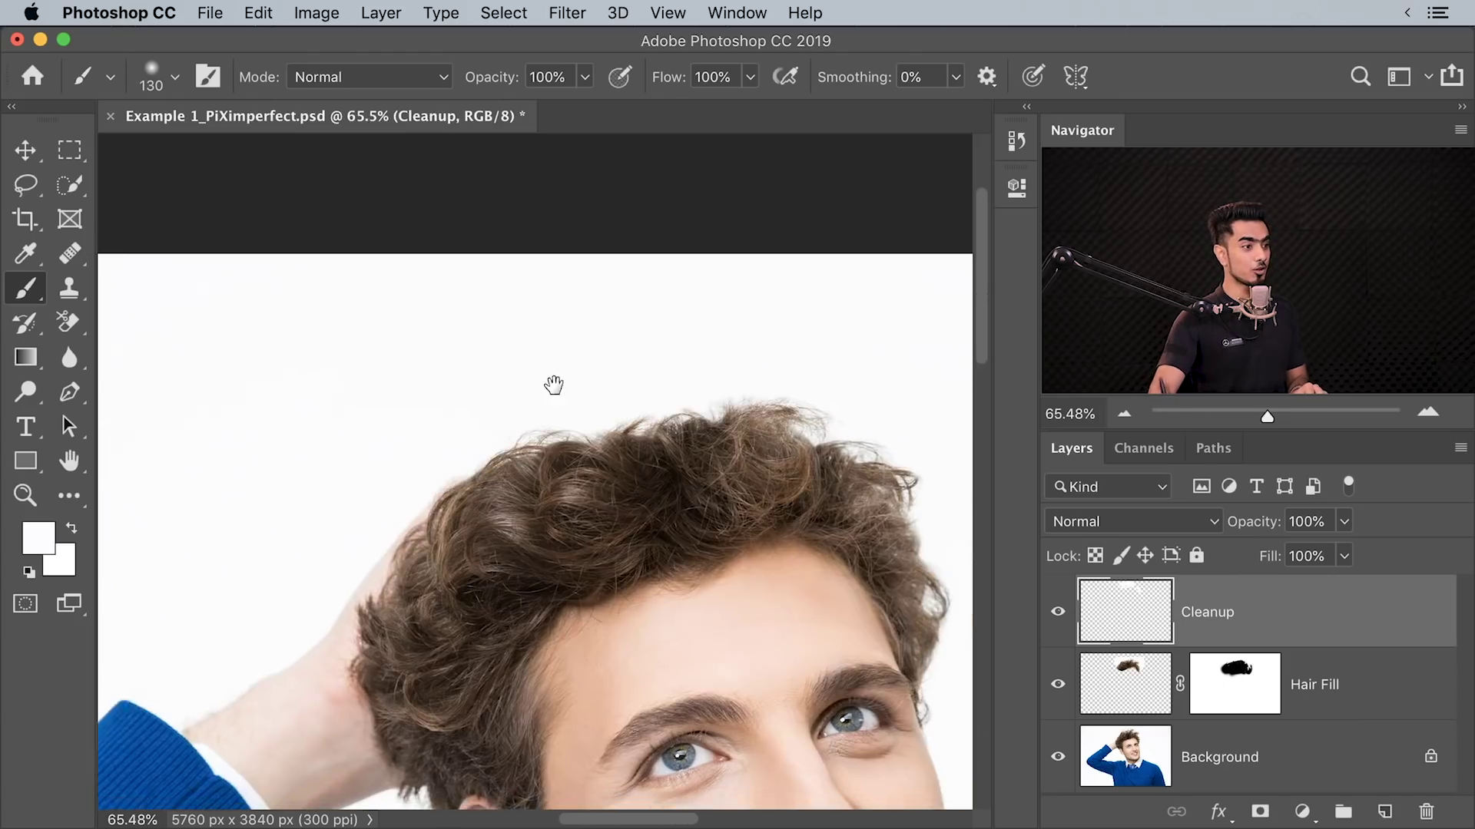
pyautogui.scroll(3, 768, 437)
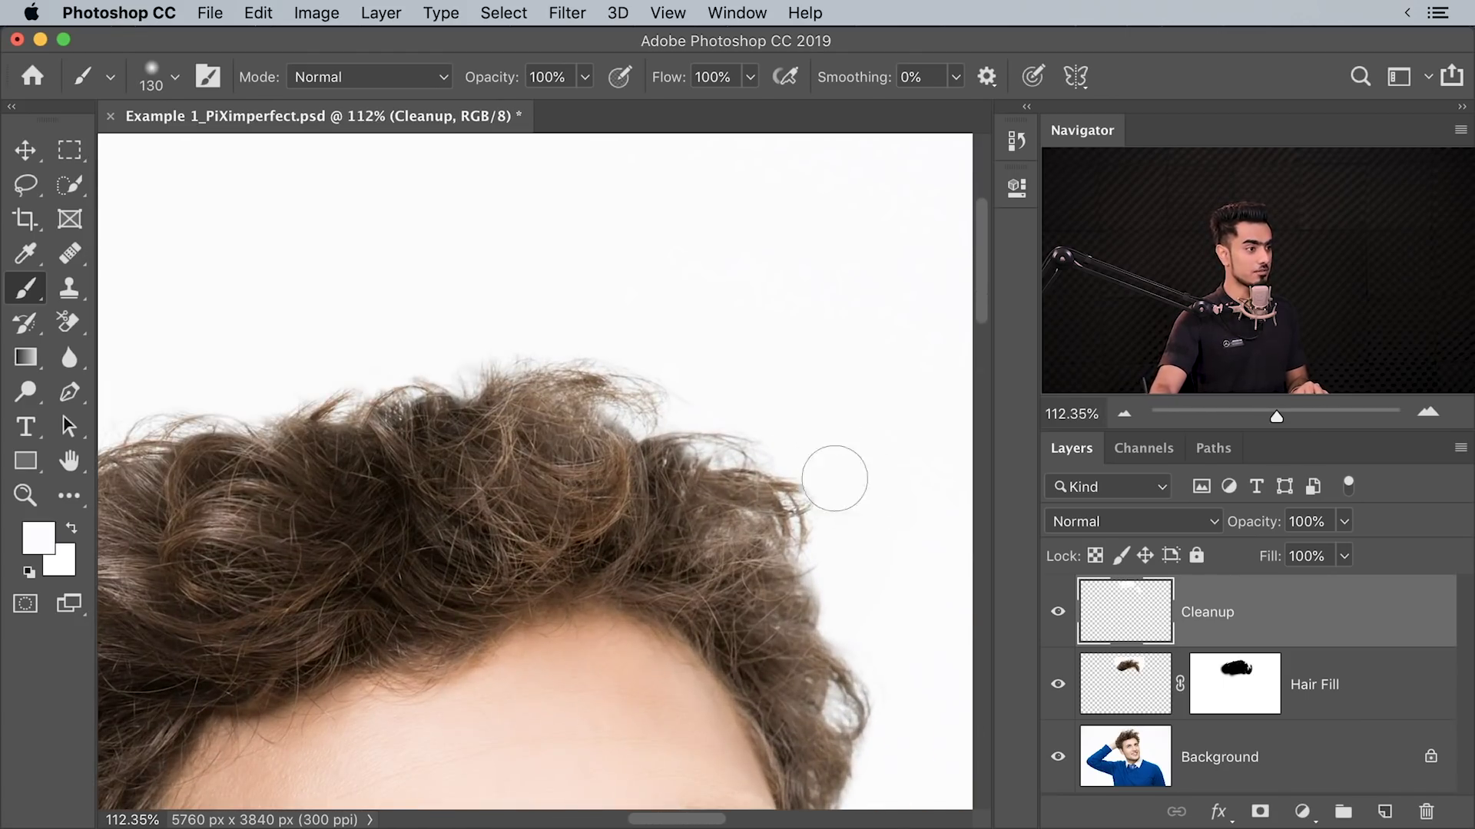
pyautogui.scroll(-2, 662, 437)
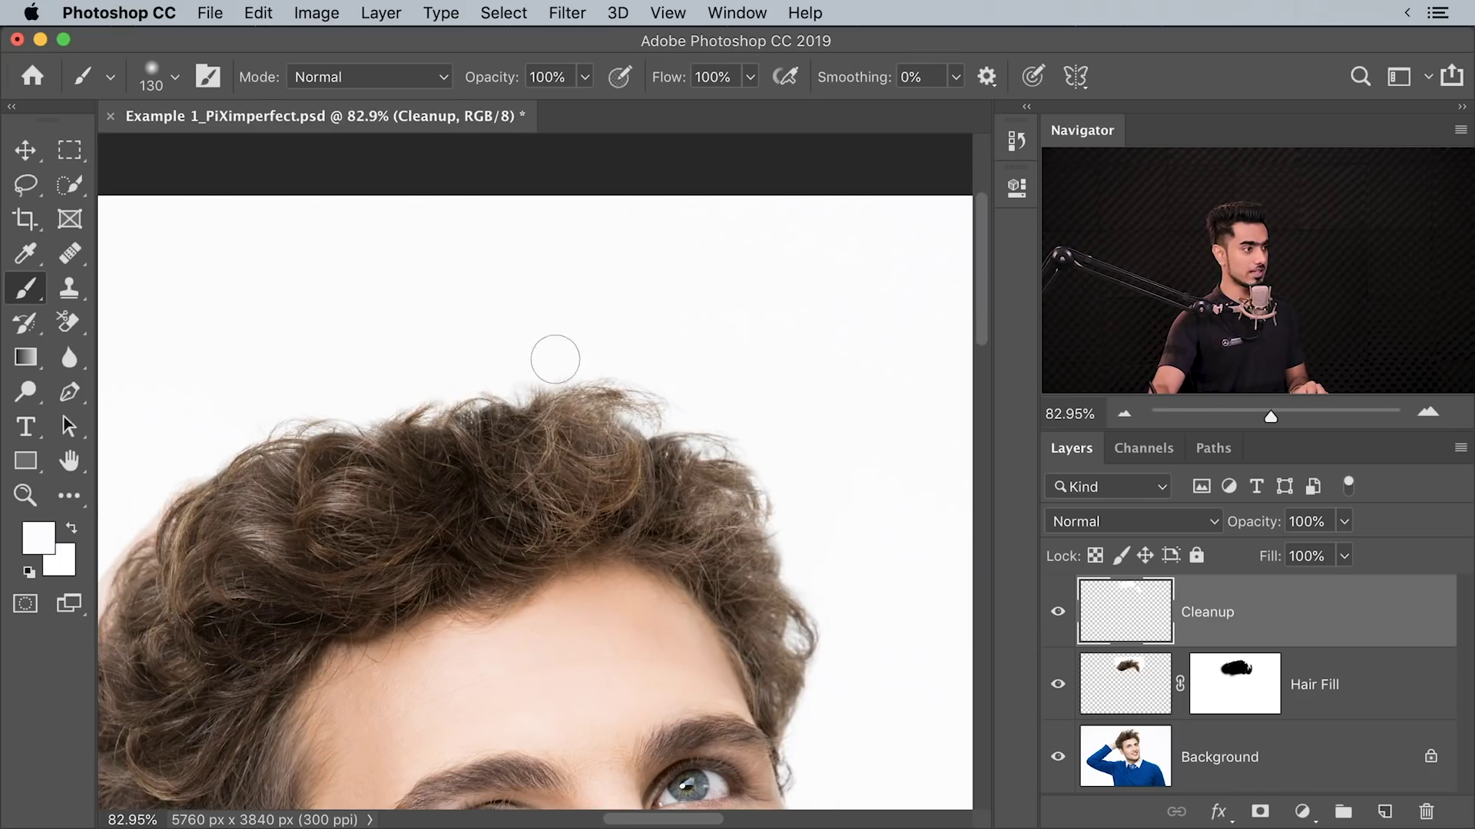
# - Add a layer mask to Cleanup and paint black on it to bring back some strands along the top of the hair
pyautogui.click(1259, 811)
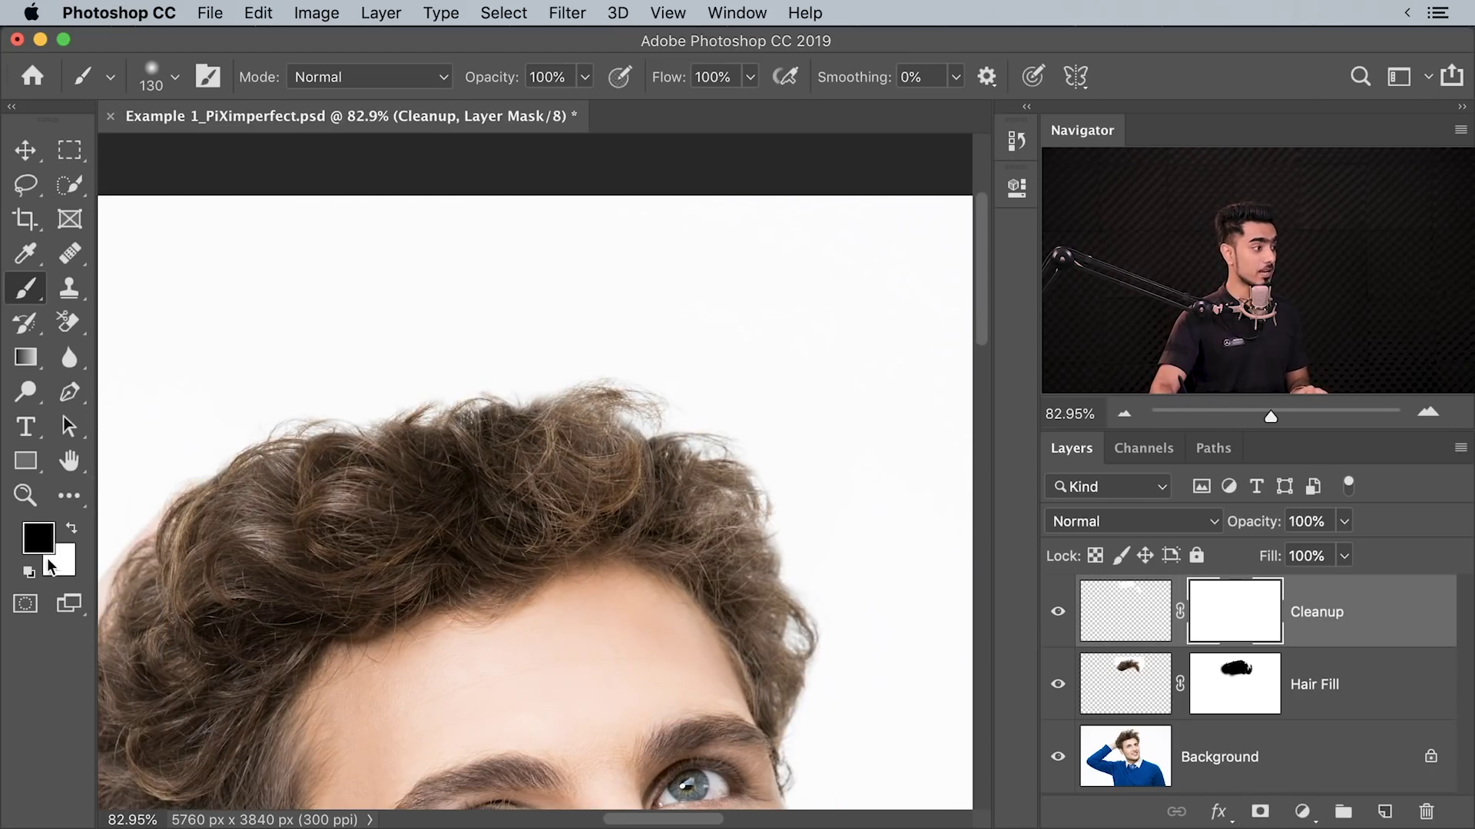
pyautogui.moveTo(313, 454)
pyautogui.mouseDown()
pyautogui.moveTo(402, 448)
pyautogui.moveTo(466, 474)
pyautogui.moveTo(442, 464)
pyautogui.mouseUp()
pyautogui.moveTo(441, 464); pyautogui.dragTo(419, 472)
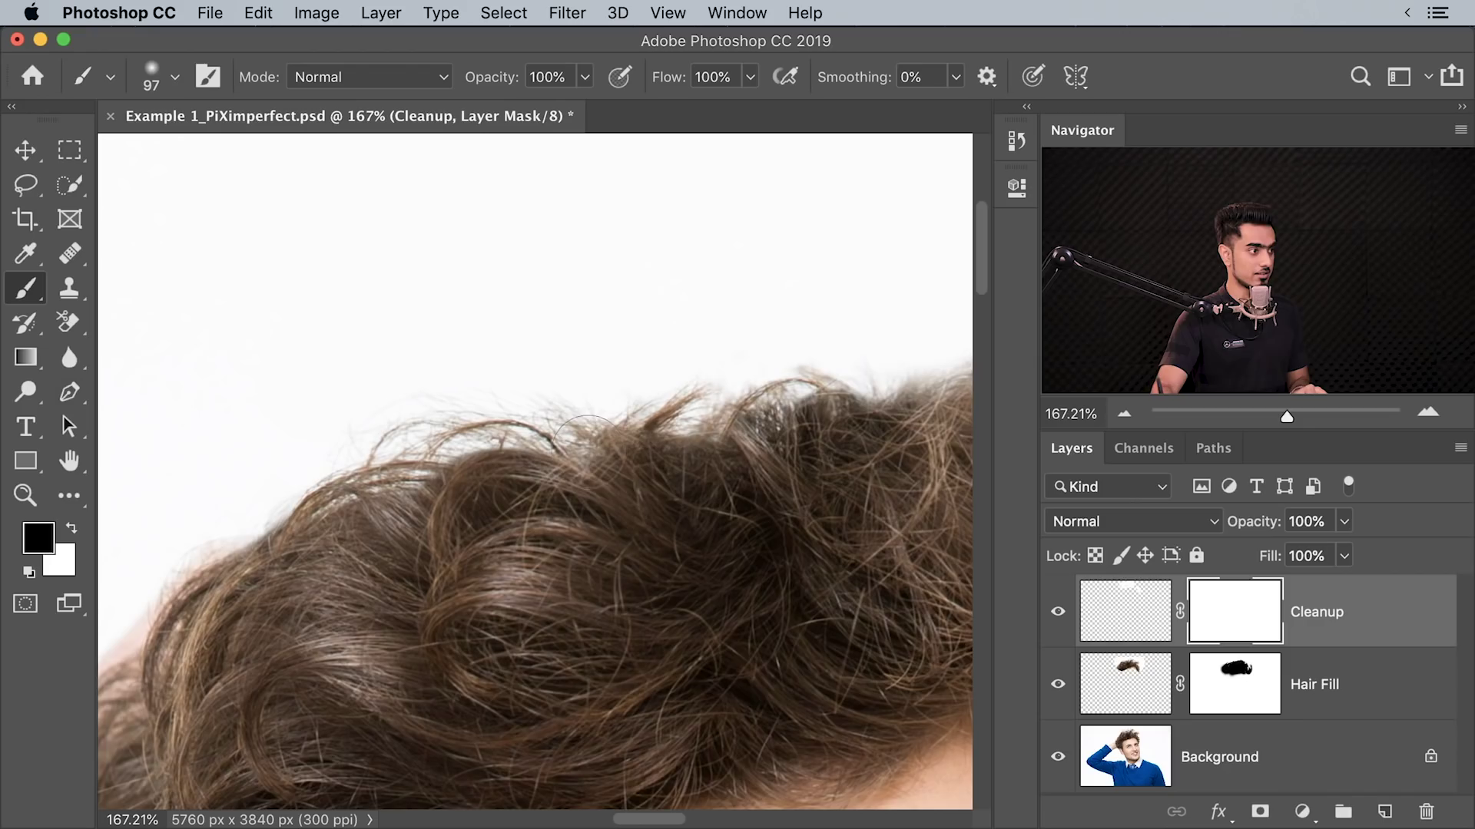
pyautogui.moveTo(688, 430)
pyautogui.mouseDown()
pyautogui.moveTo(649, 461)
pyautogui.moveTo(631, 543)
pyautogui.moveTo(576, 584)
pyautogui.moveTo(559, 556)
pyautogui.mouseUp()
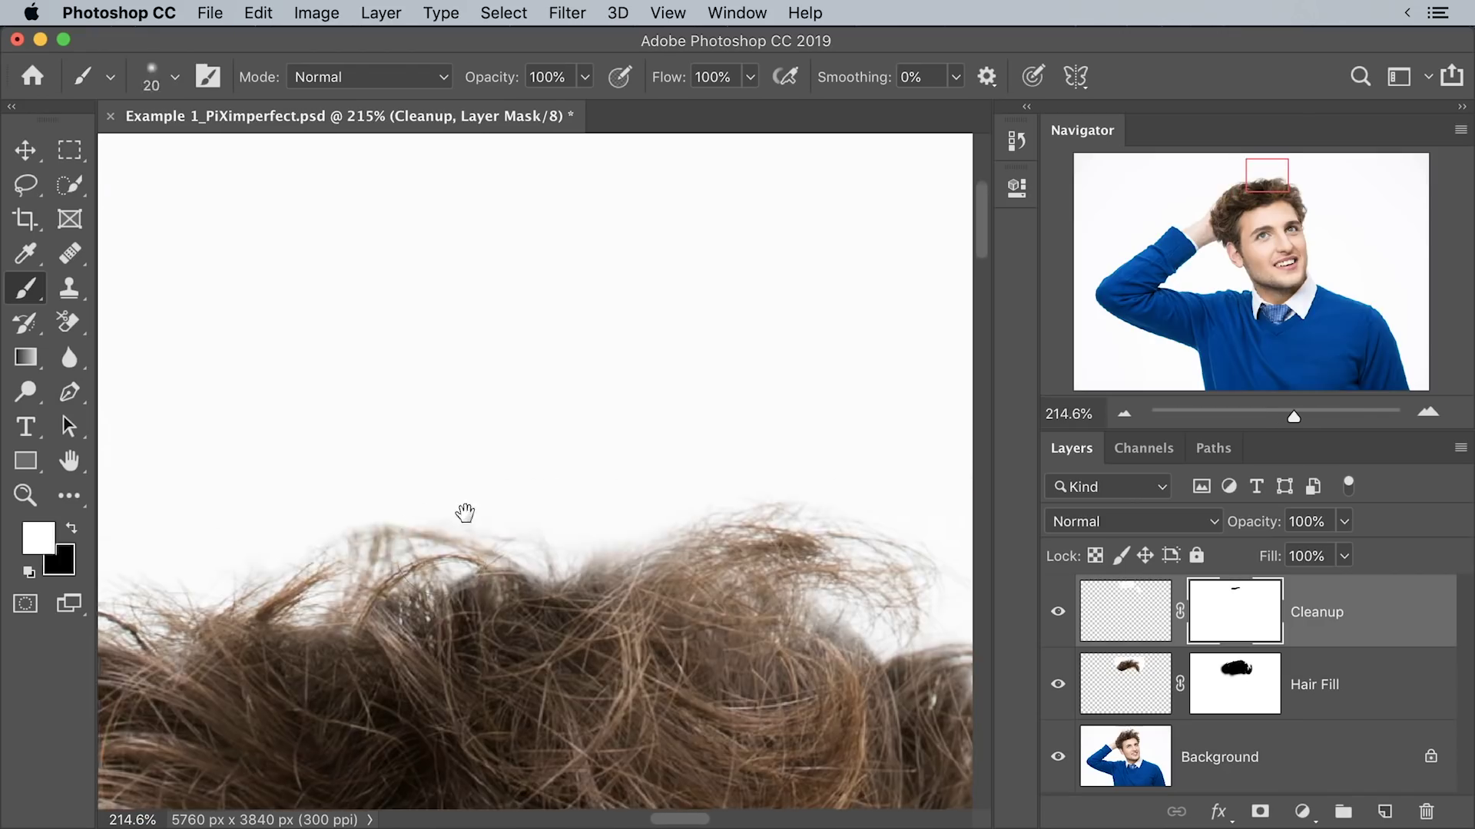
# - Refine the Cleanup mask along the top of the hair with white and black at 26% flow, using a 62 px brush
pyautogui.moveTo(464, 513); pyautogui.dragTo(449, 536)
pyautogui.moveTo(397, 495); pyautogui.dragTo(456, 504)
pyautogui.press('x')
pyautogui.click(378, 553)
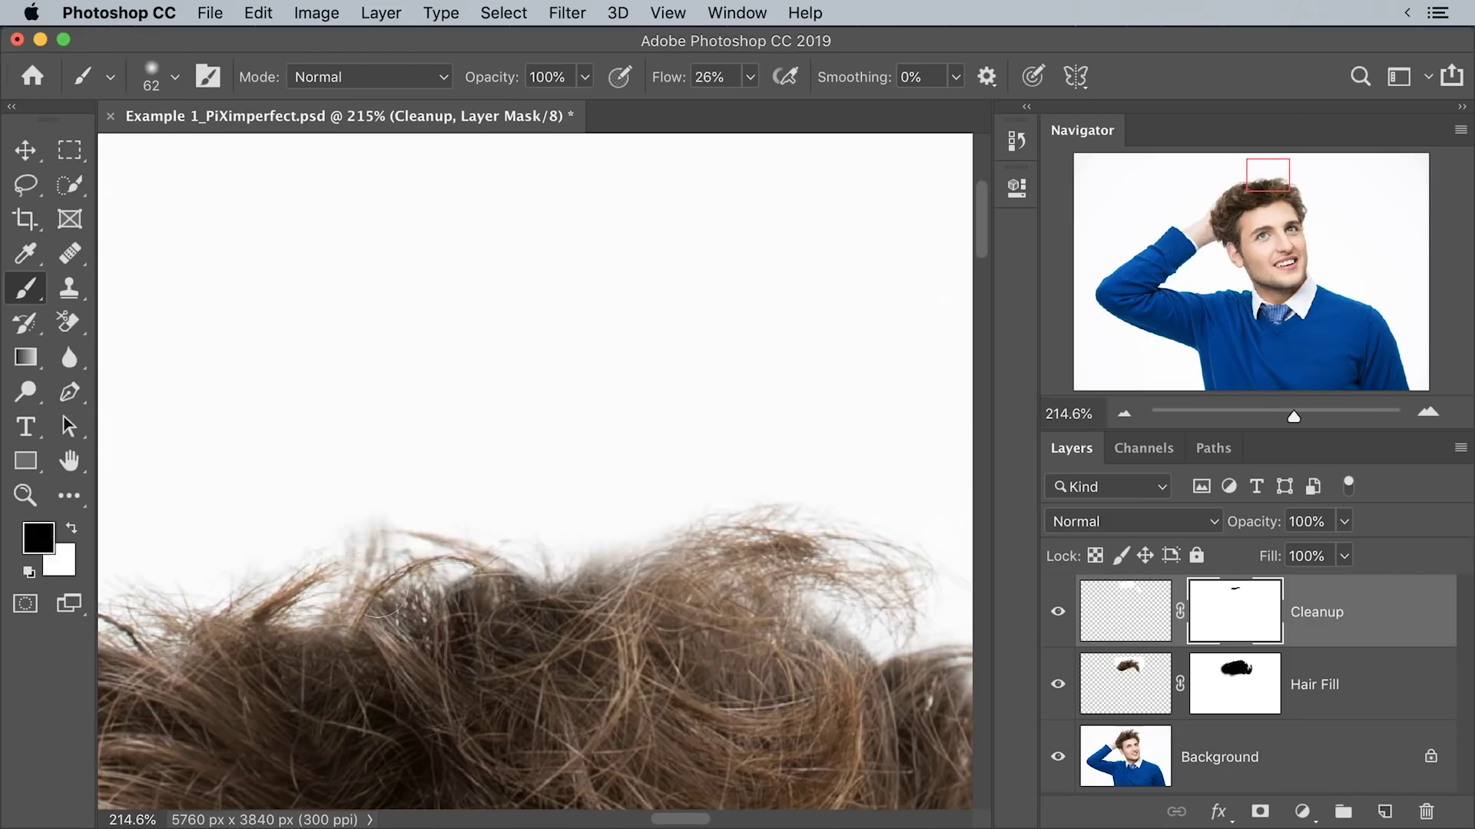
pyautogui.moveTo(614, 557); pyautogui.dragTo(722, 557)
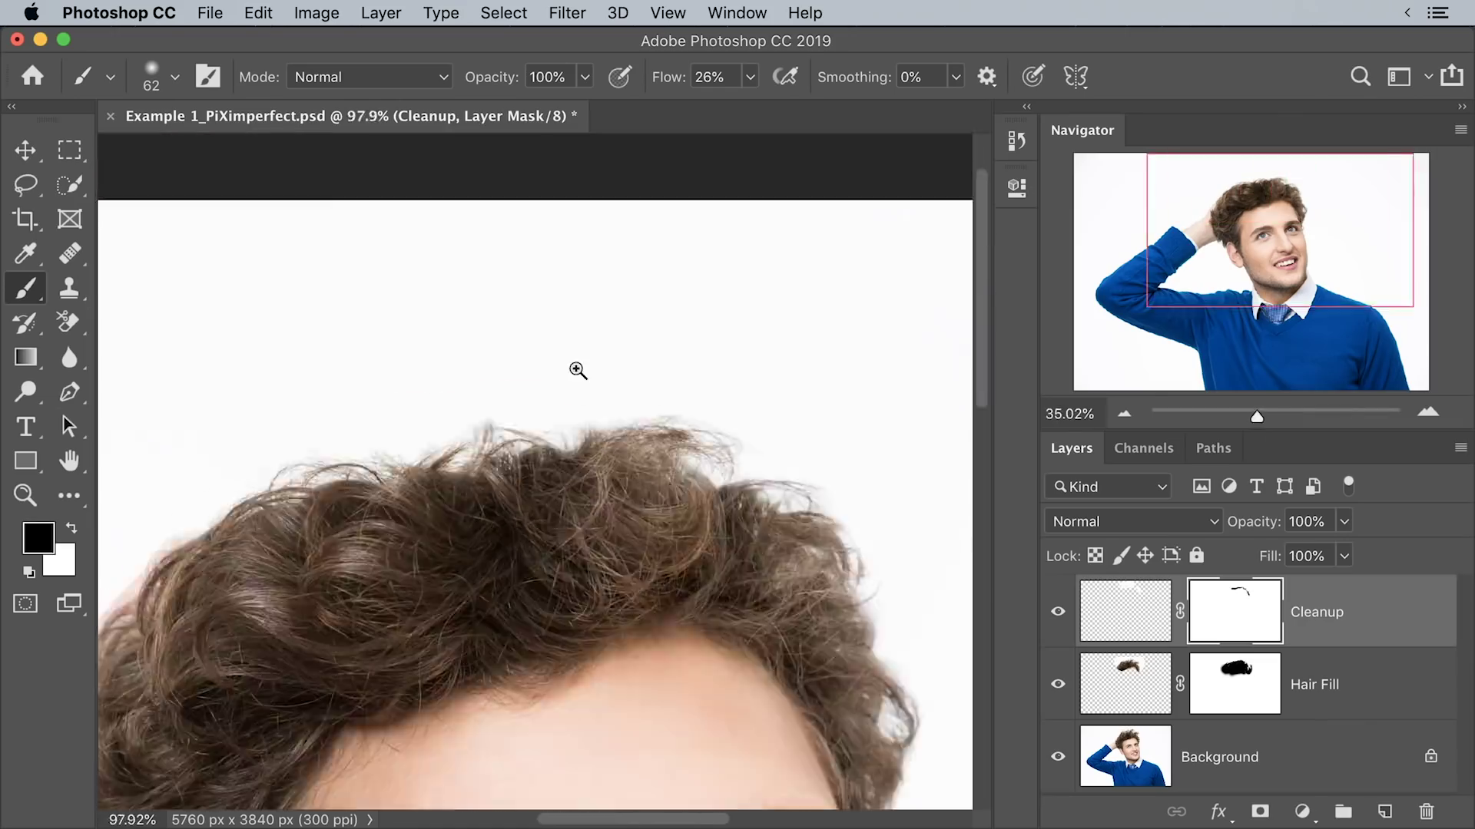
# - Paint on the Cleanup mask with a 32 px brush to bring back strands around the upright tuft at the crown
pyautogui.moveTo(495, 411); pyautogui.dragTo(565, 412)
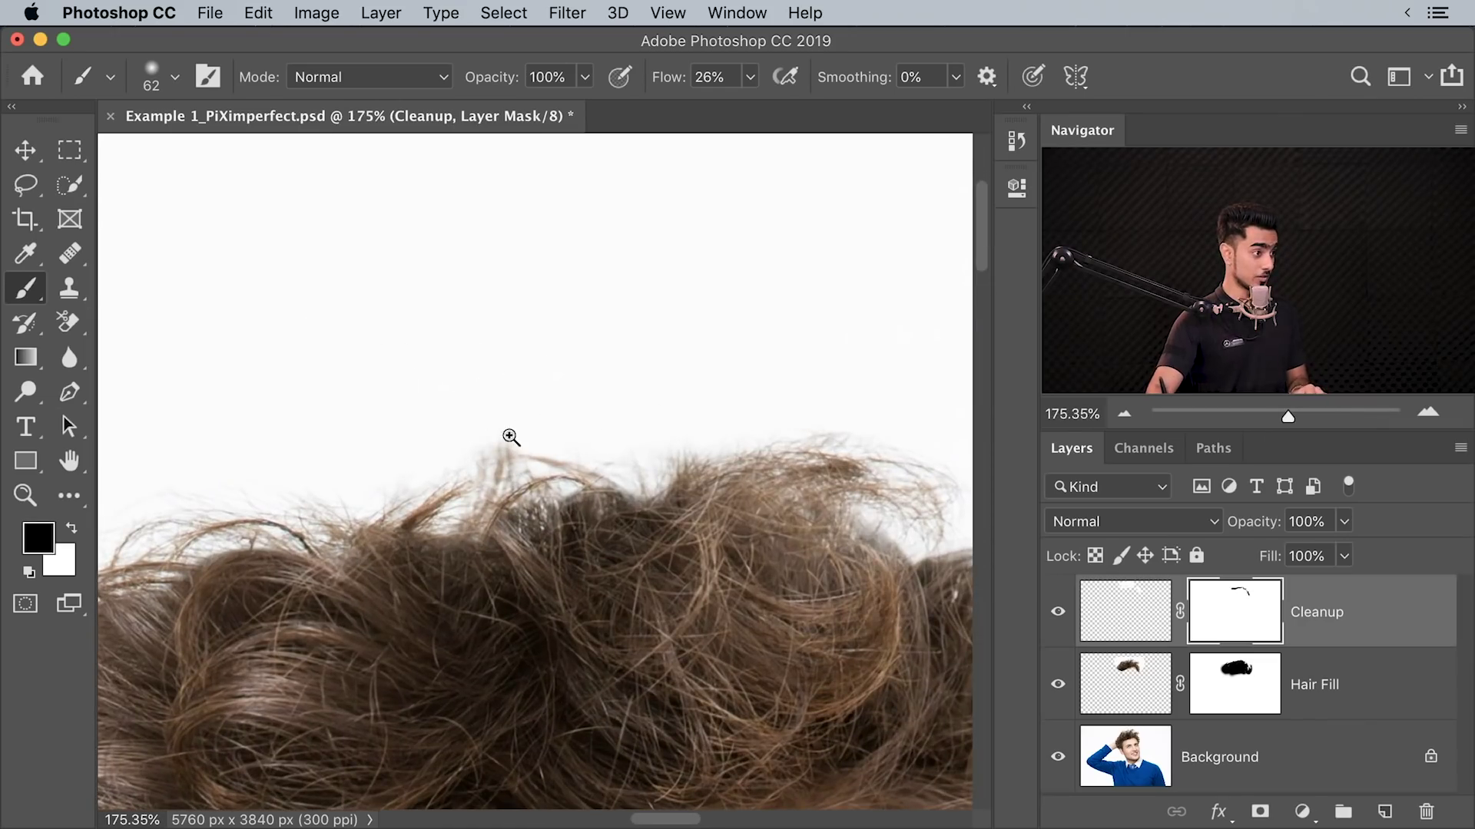
pyautogui.scroll(3, 507, 438)
pyautogui.moveTo(507, 486); pyautogui.dragTo(493, 489)
pyautogui.moveTo(495, 484)
pyautogui.mouseDown()
pyautogui.moveTo(494, 418)
pyautogui.moveTo(471, 376)
pyautogui.moveTo(490, 431)
pyautogui.mouseUp()
pyautogui.press('x')
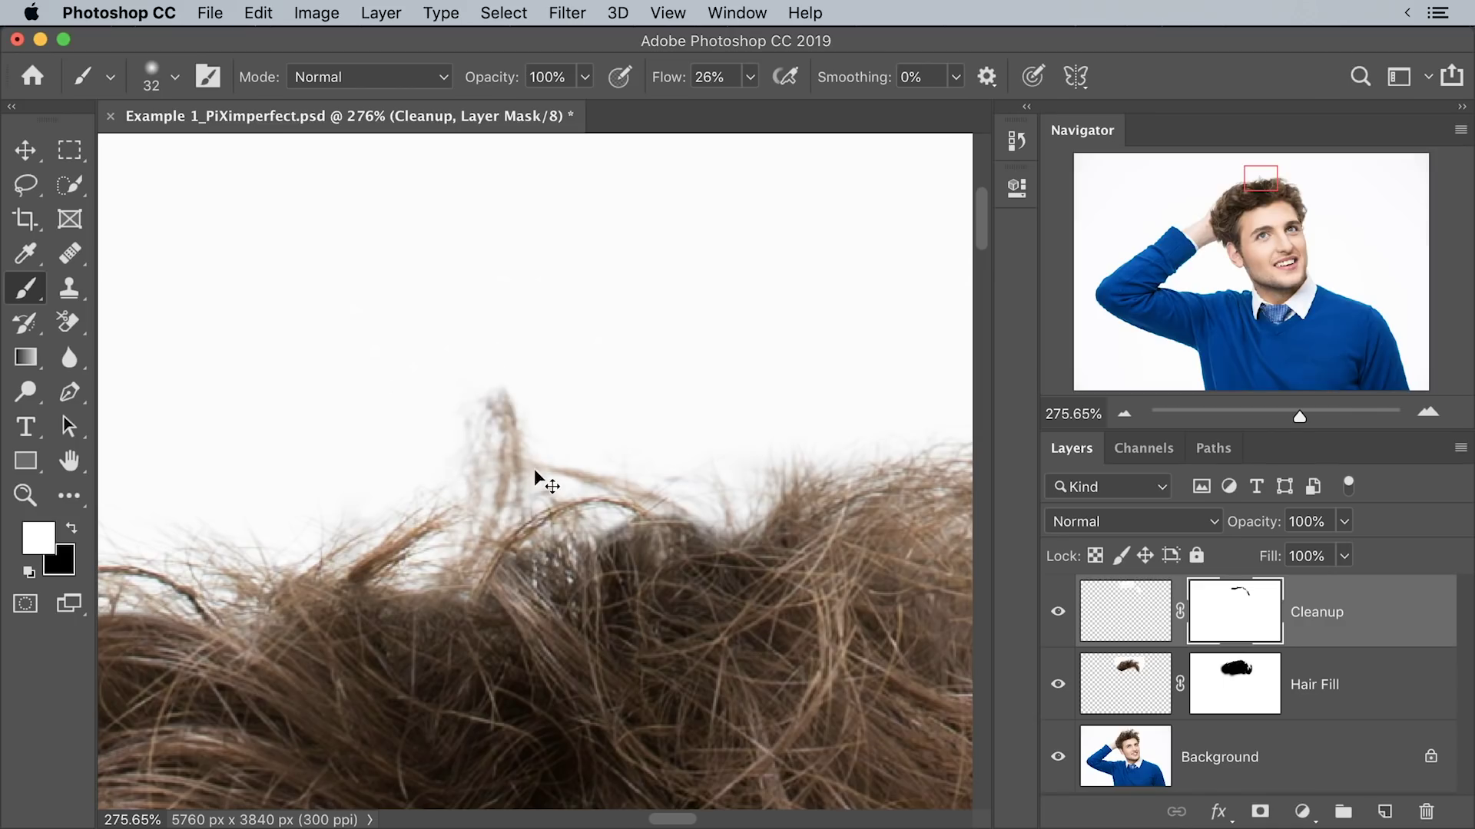
pyautogui.scroll(-10, 487, 487)
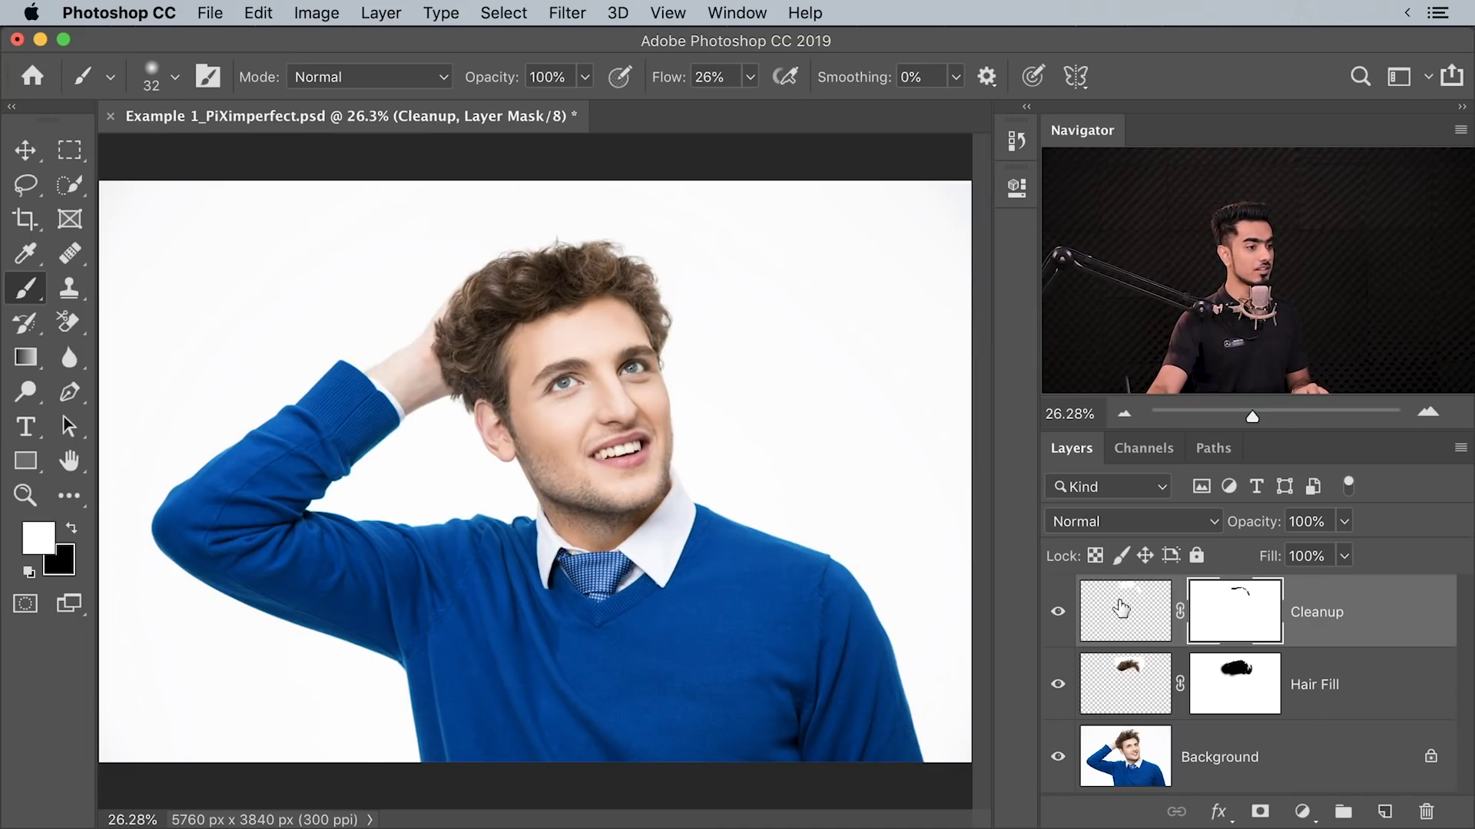
# - Compare the original Background with the retouched hair by hiding and showing the Cleanup and Hair Fill layers
pyautogui.keyDown('alt'); pyautogui.click(1059, 757); pyautogui.keyUp('alt')
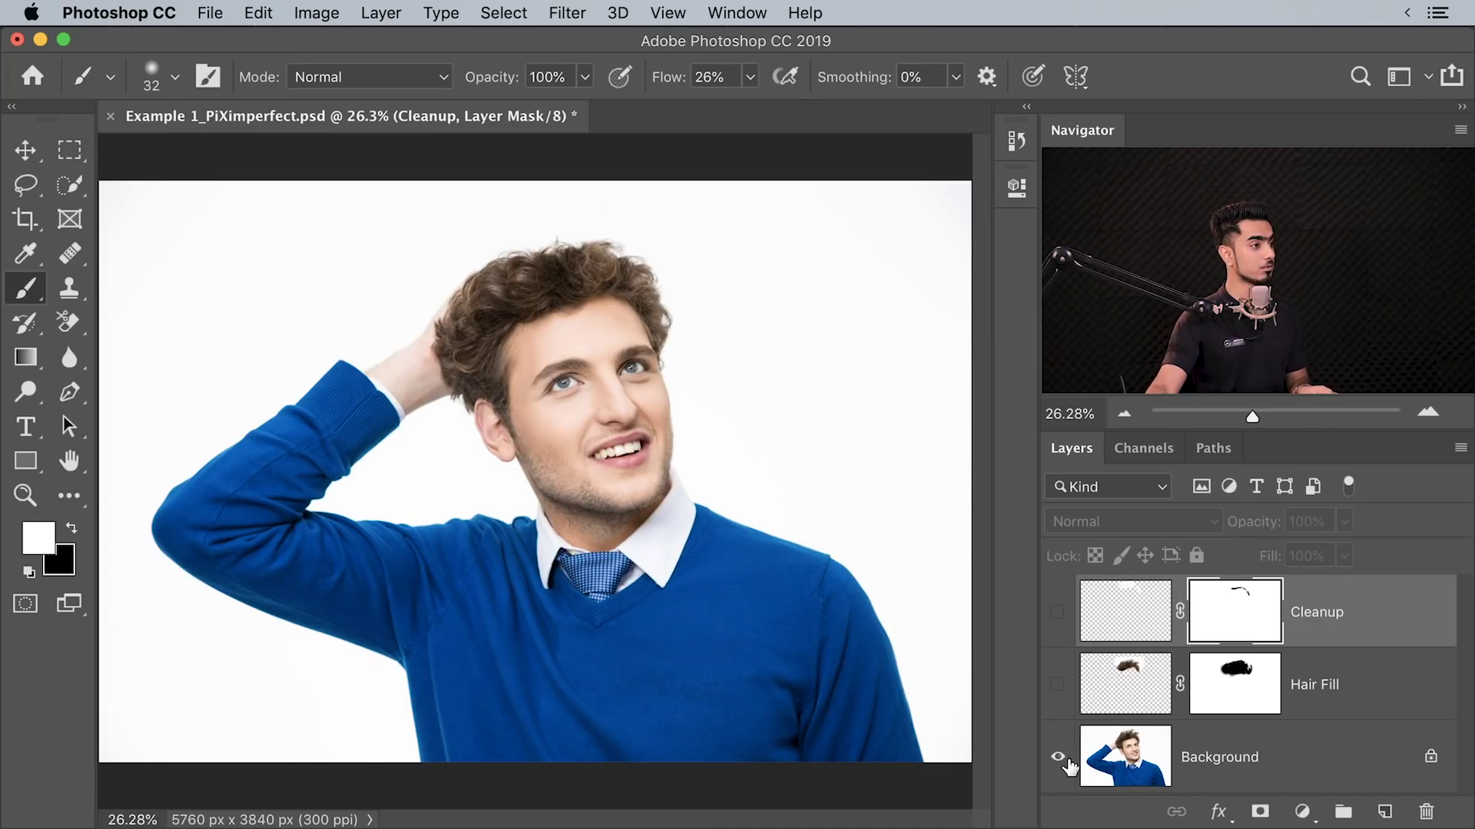
pyautogui.keyDown('alt'); pyautogui.click(1058, 759); pyautogui.keyUp('alt')
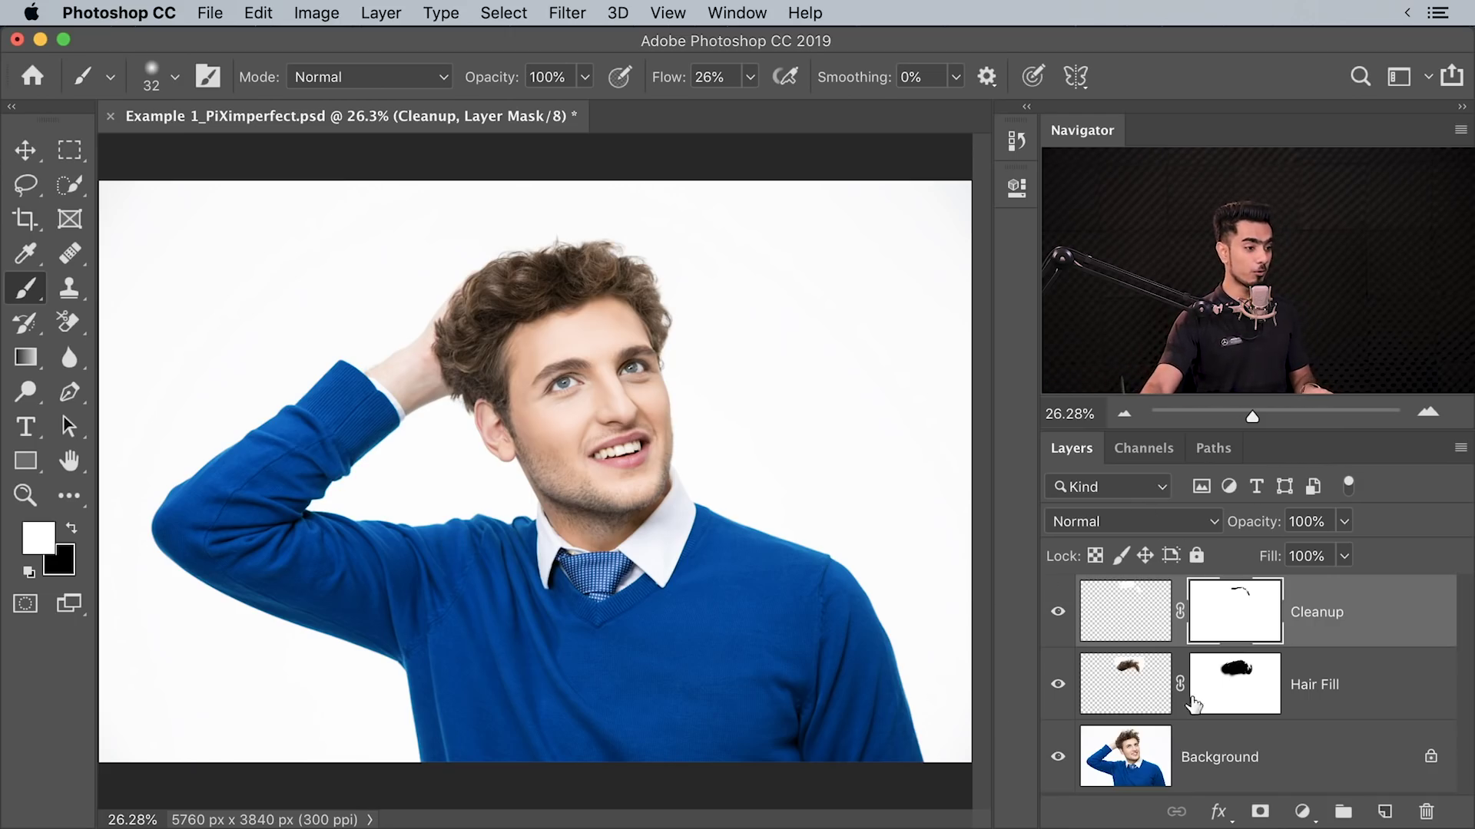
pyautogui.keyDown('alt'); pyautogui.click(1057, 757); pyautogui.keyUp('alt')
pyautogui.scroll(5, 541, 296)
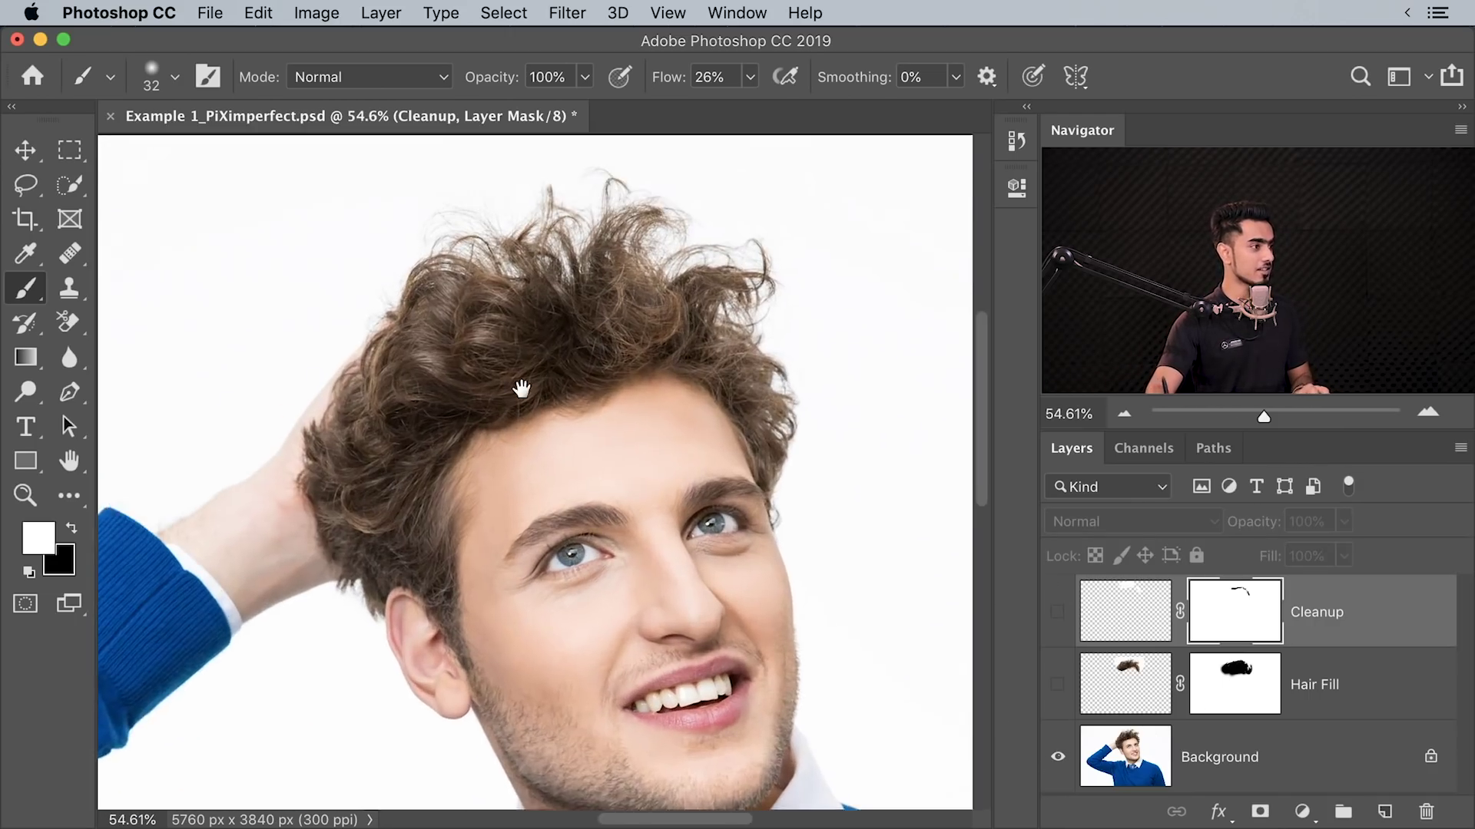
pyautogui.moveTo(520, 389); pyautogui.dragTo(504, 433)
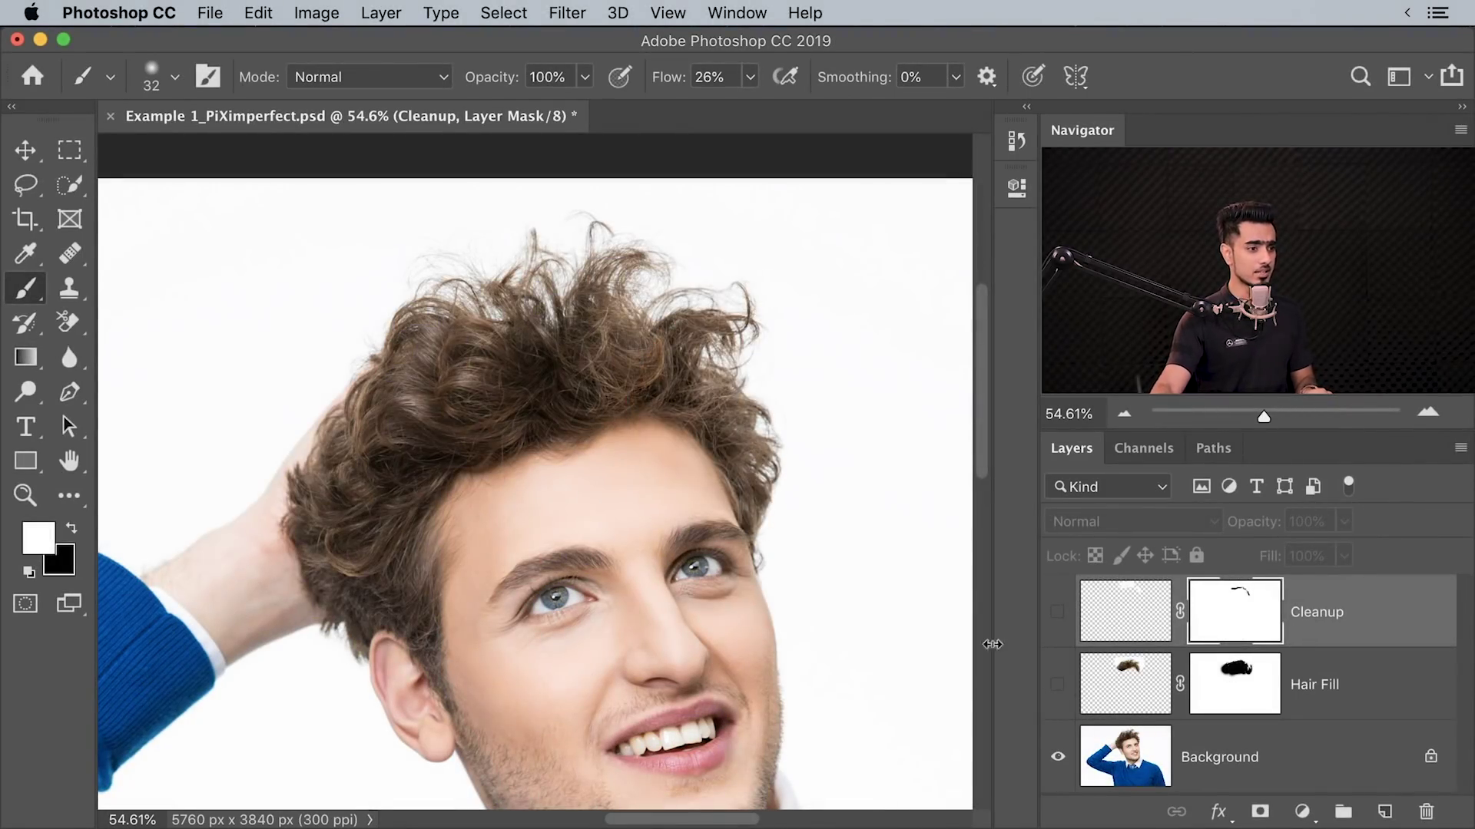
pyautogui.click(1057, 686)
pyautogui.click(1057, 612)
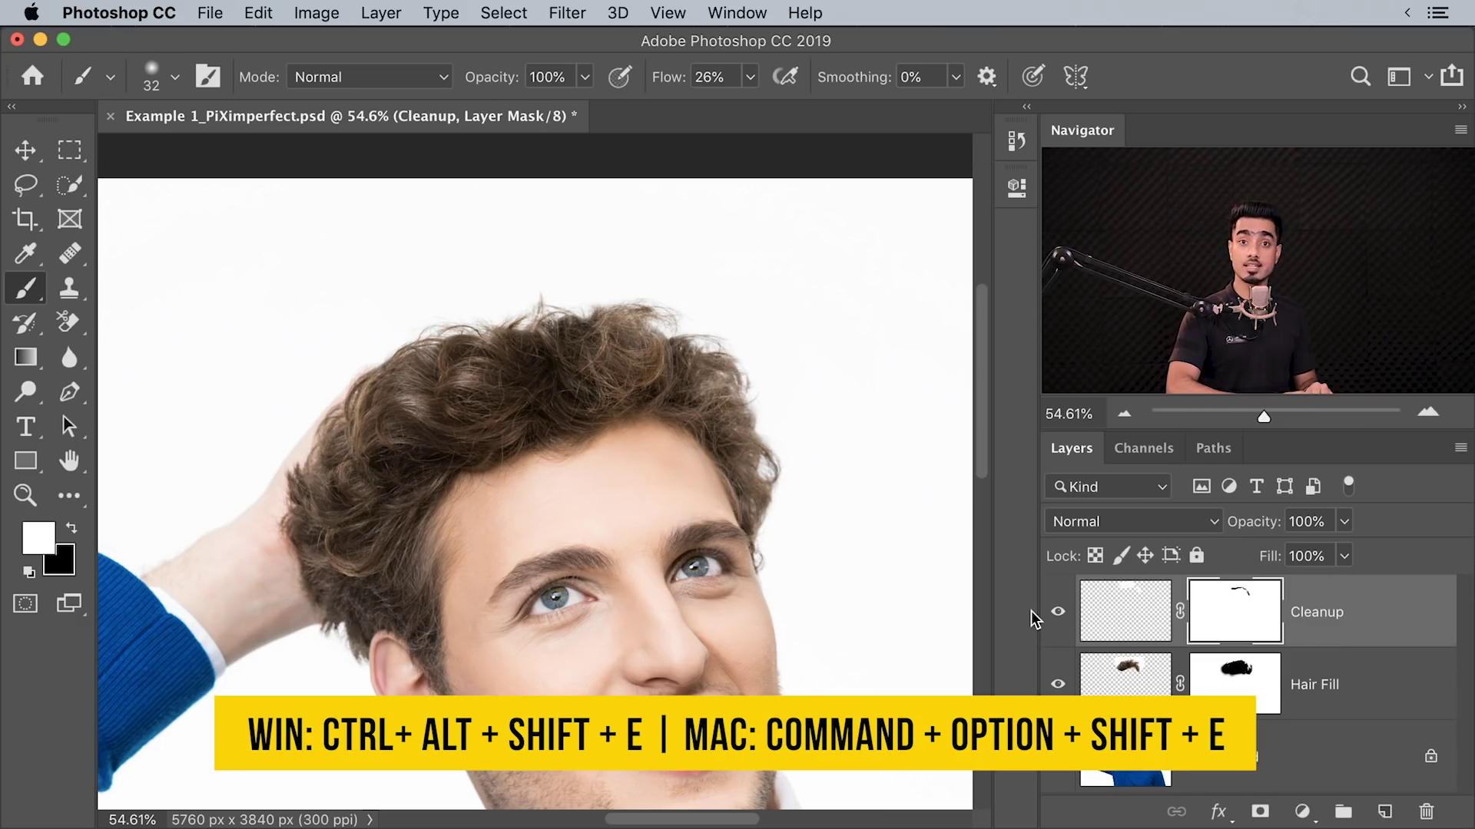
# - Stamp all visible layers into a new layer at the top and name it Liquify
pyautogui.press('super+alt+shift+e')
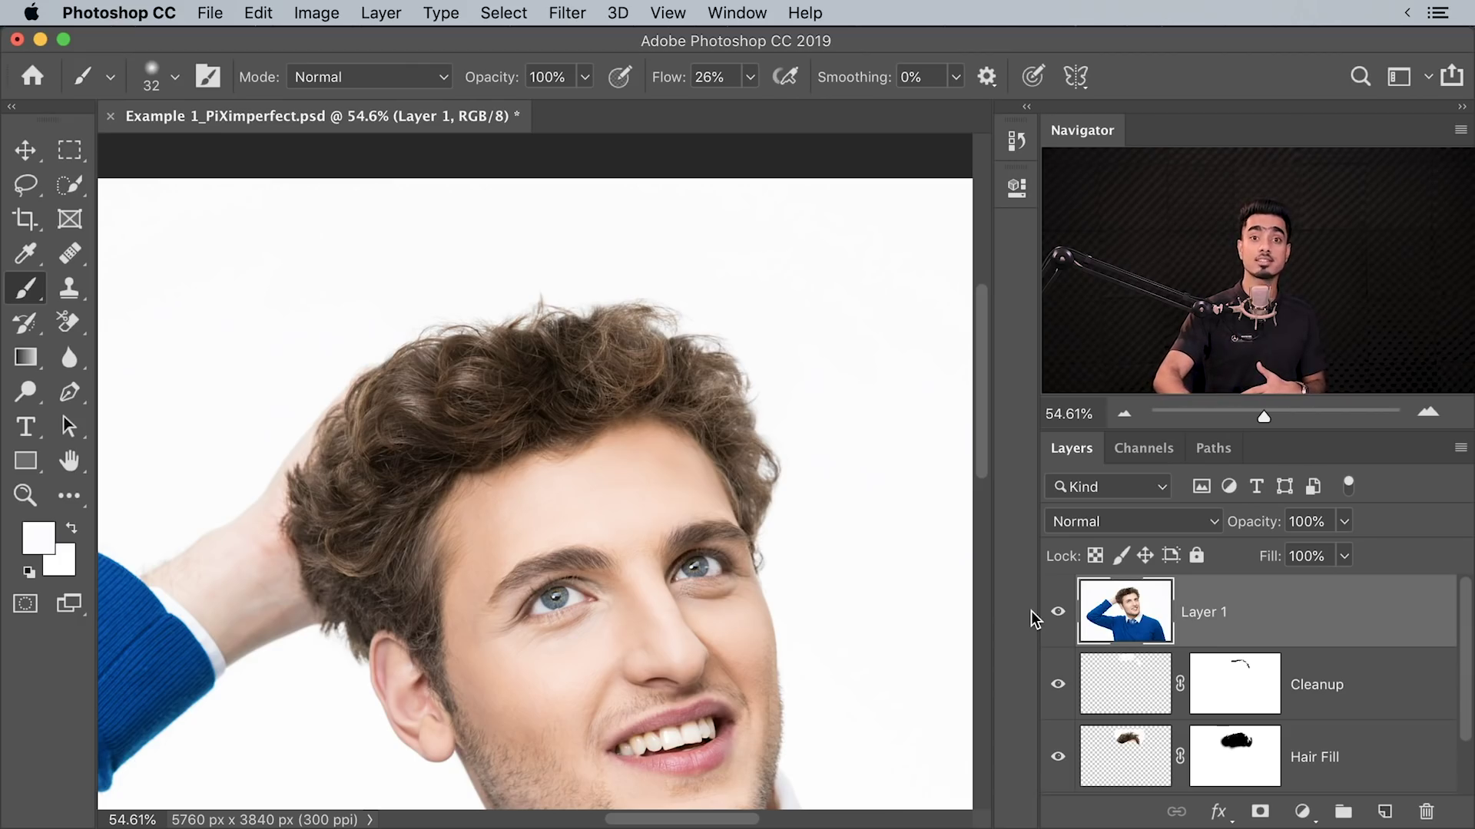
pyautogui.press('super+0')
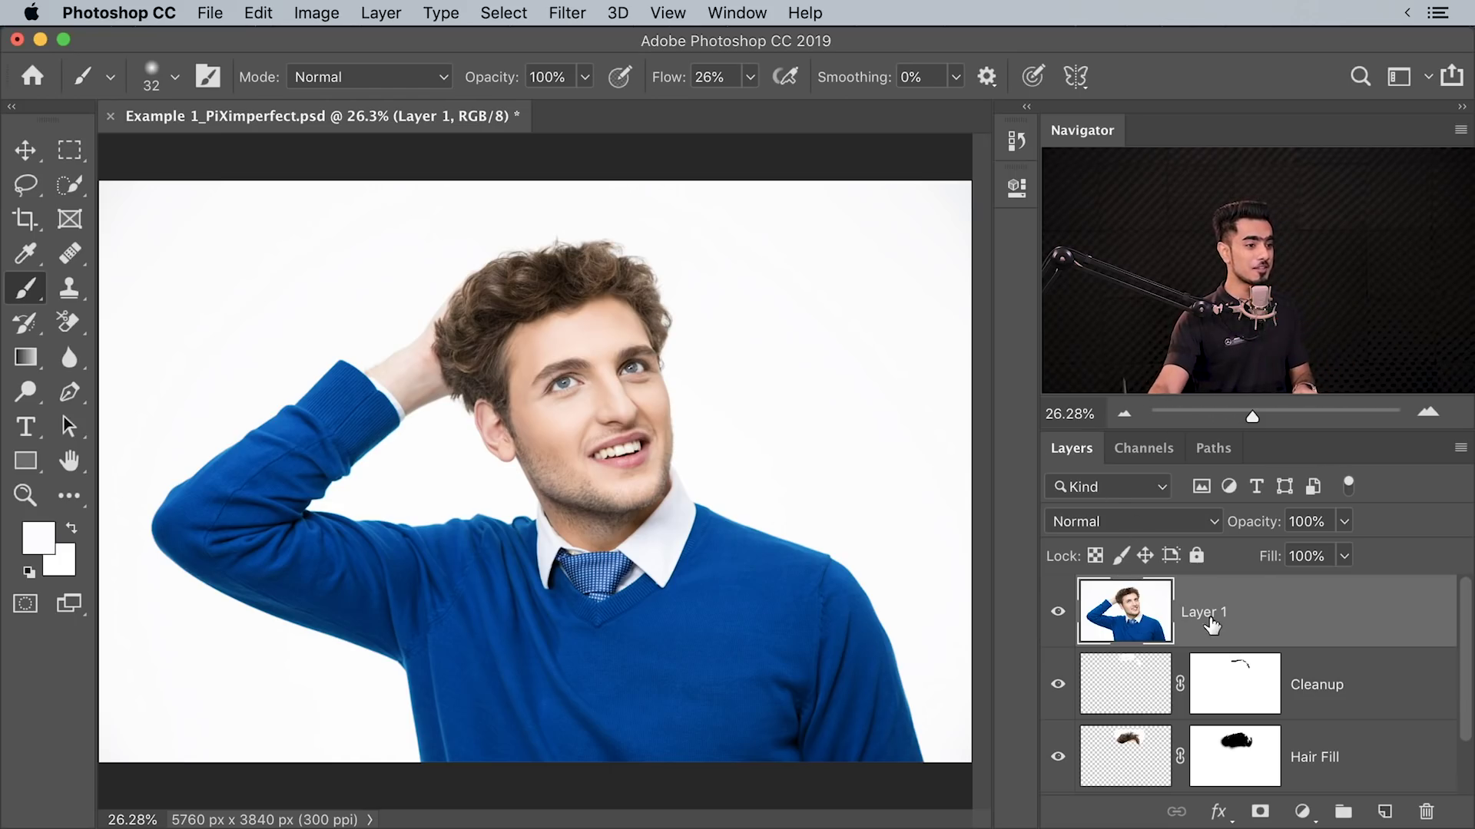
pyautogui.write('Liquify')
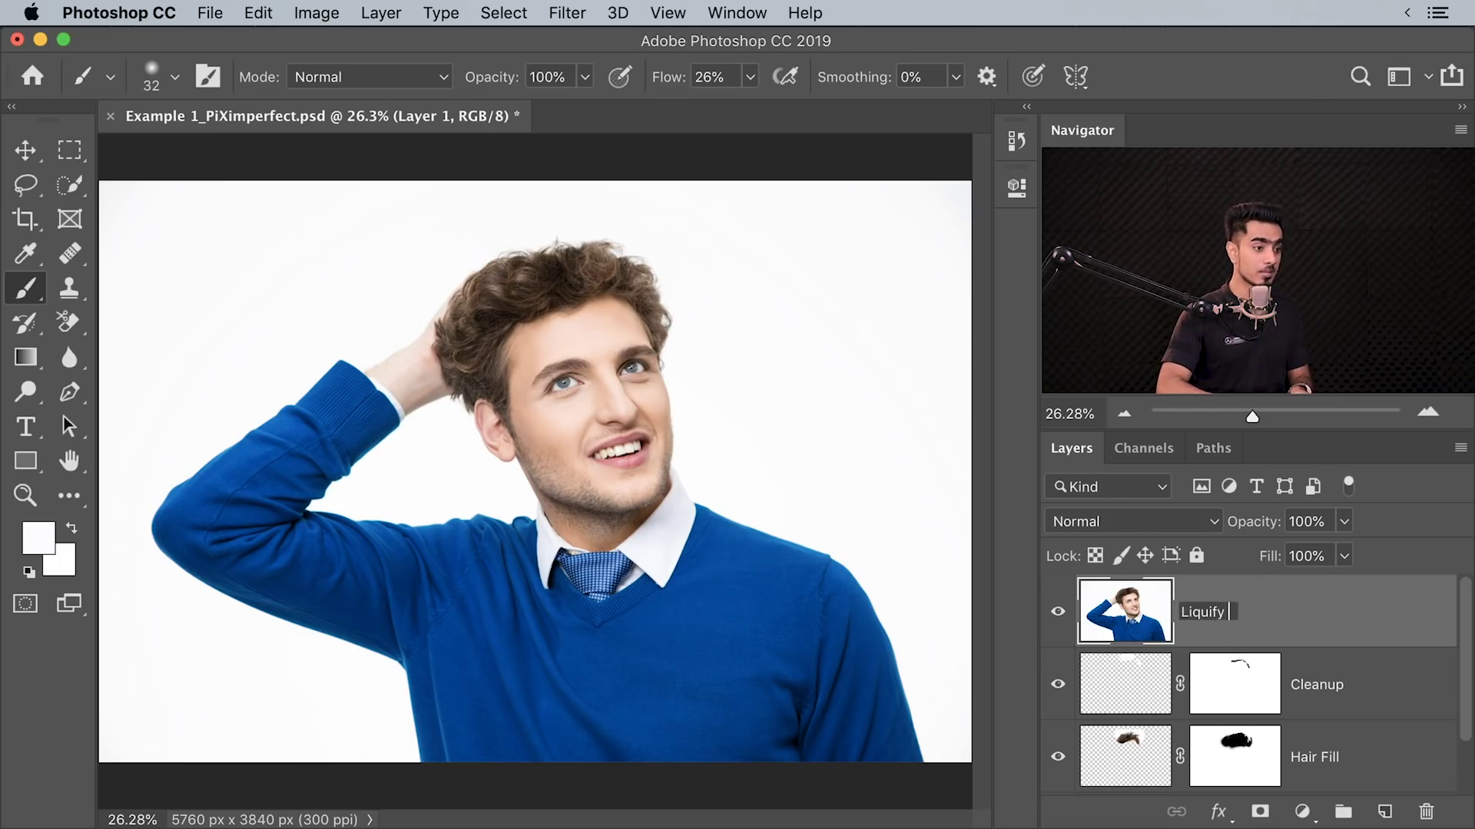
pyautogui.press('Return')
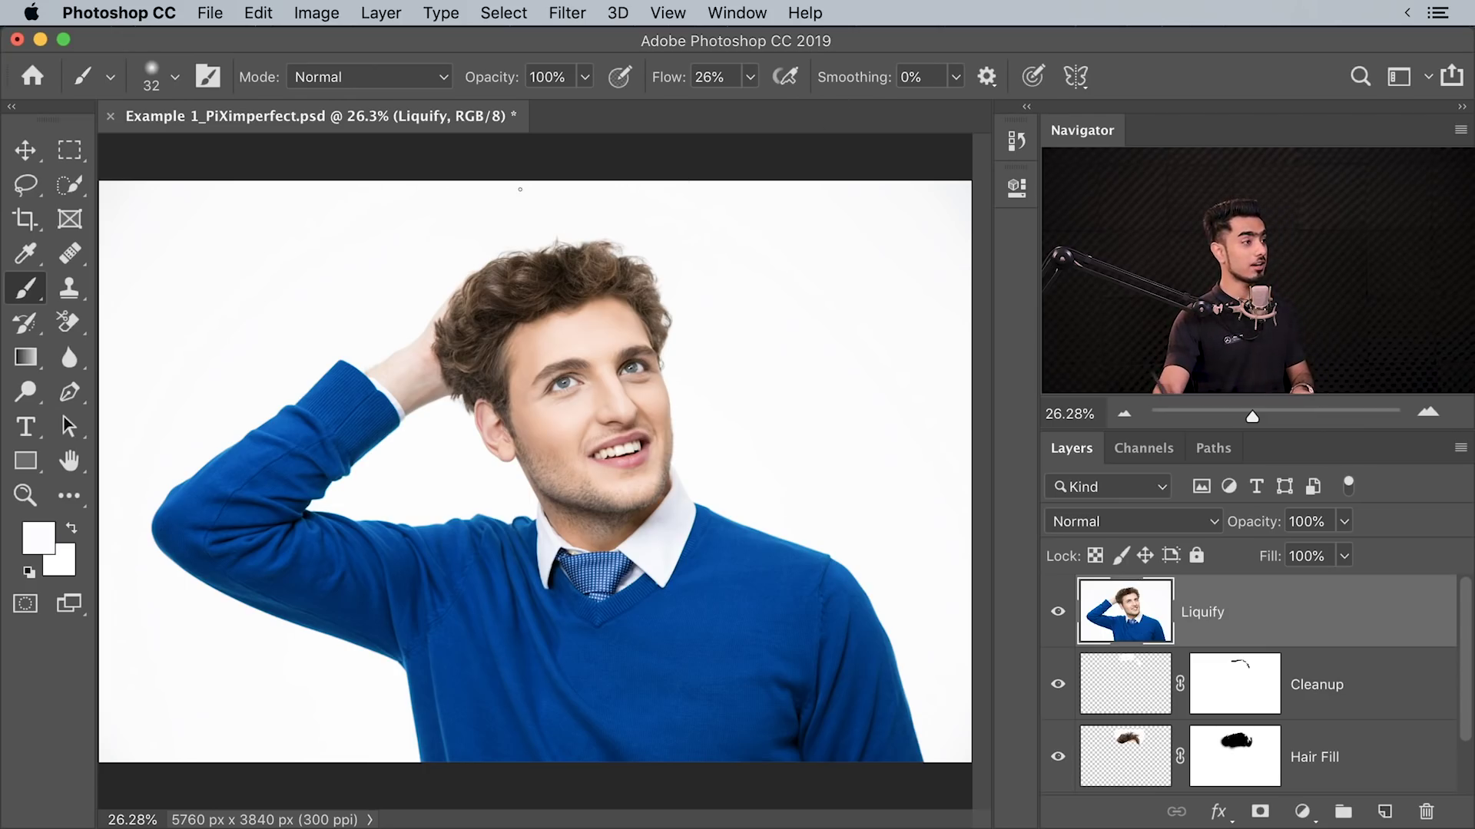
# - Convert the Liquify layer for smart filters and open the Liquify filter on it
pyautogui.click(569, 16)
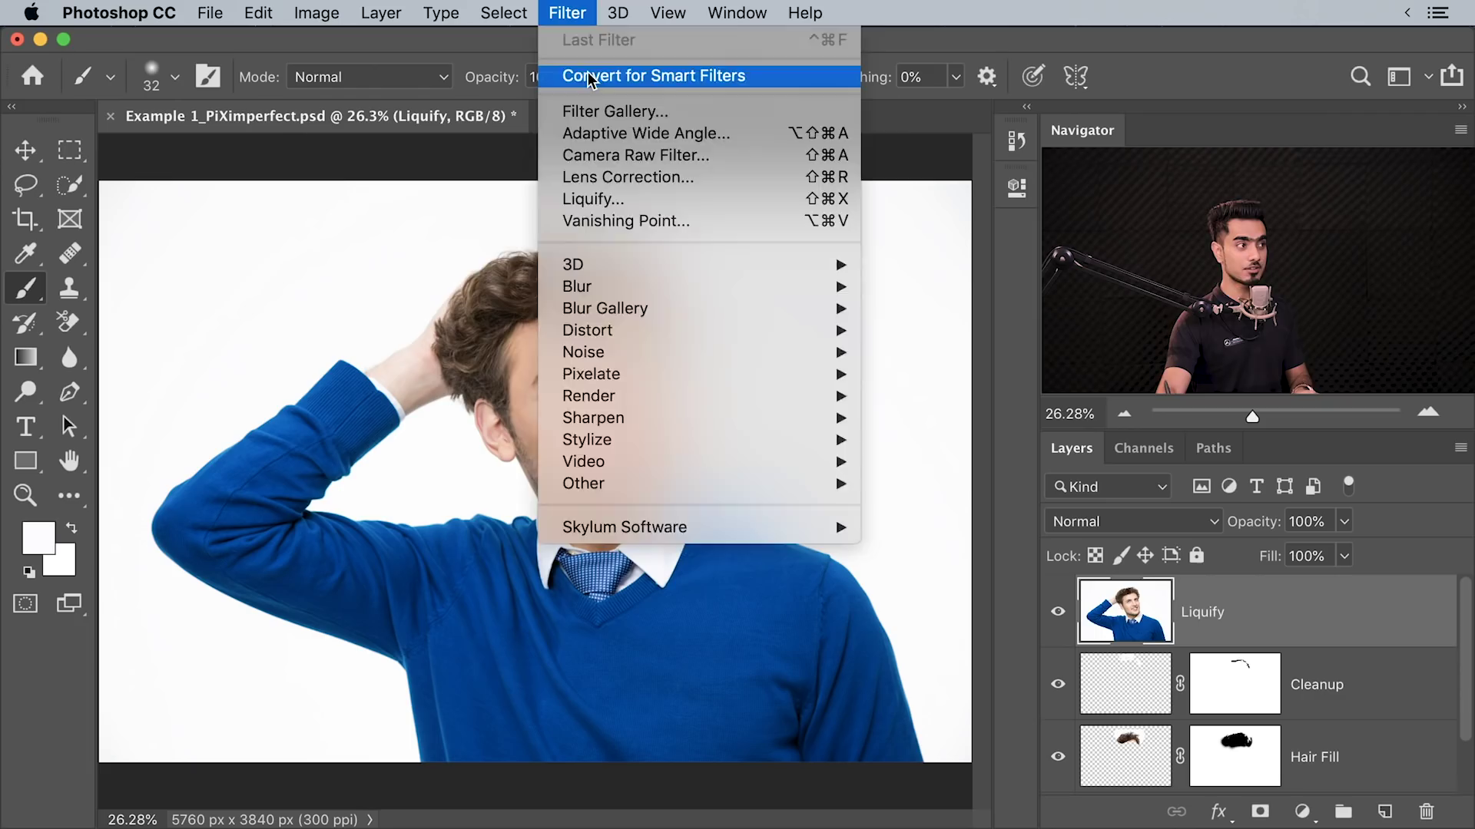
pyautogui.click(618, 82)
pyautogui.click(900, 359)
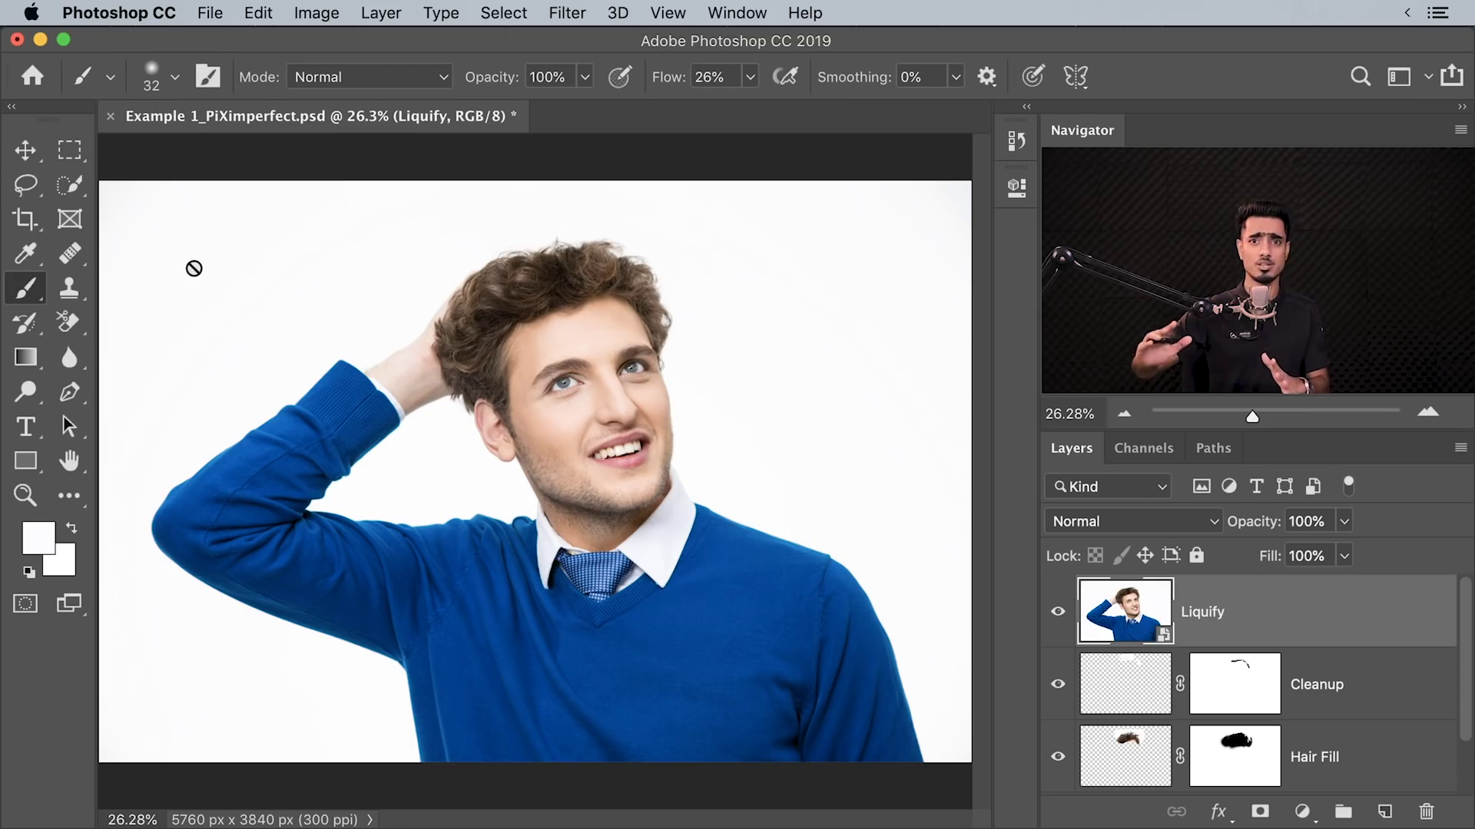
pyautogui.click(361, 77)
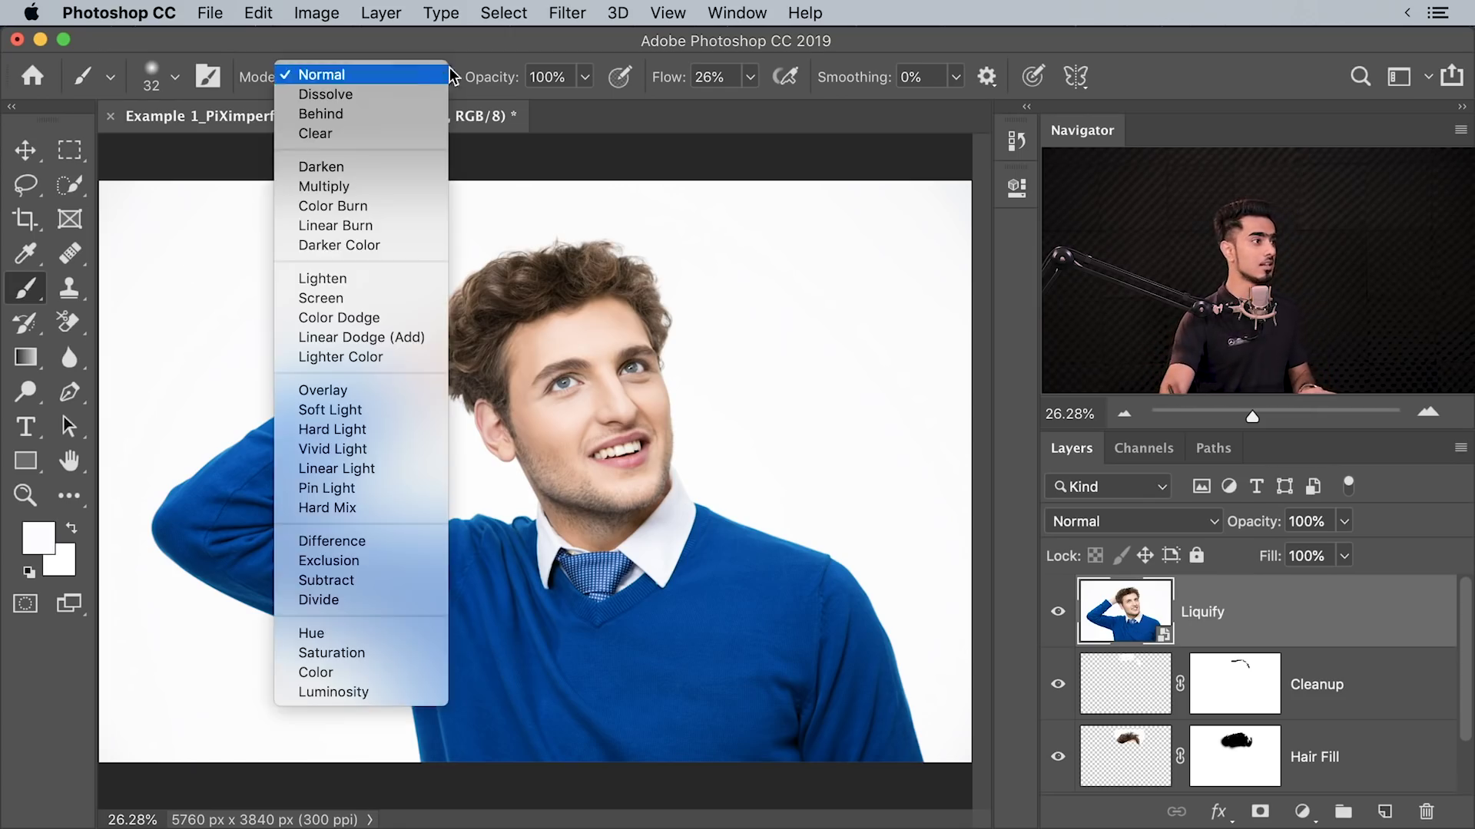
pyautogui.click(567, 17)
pyautogui.click(567, 17)
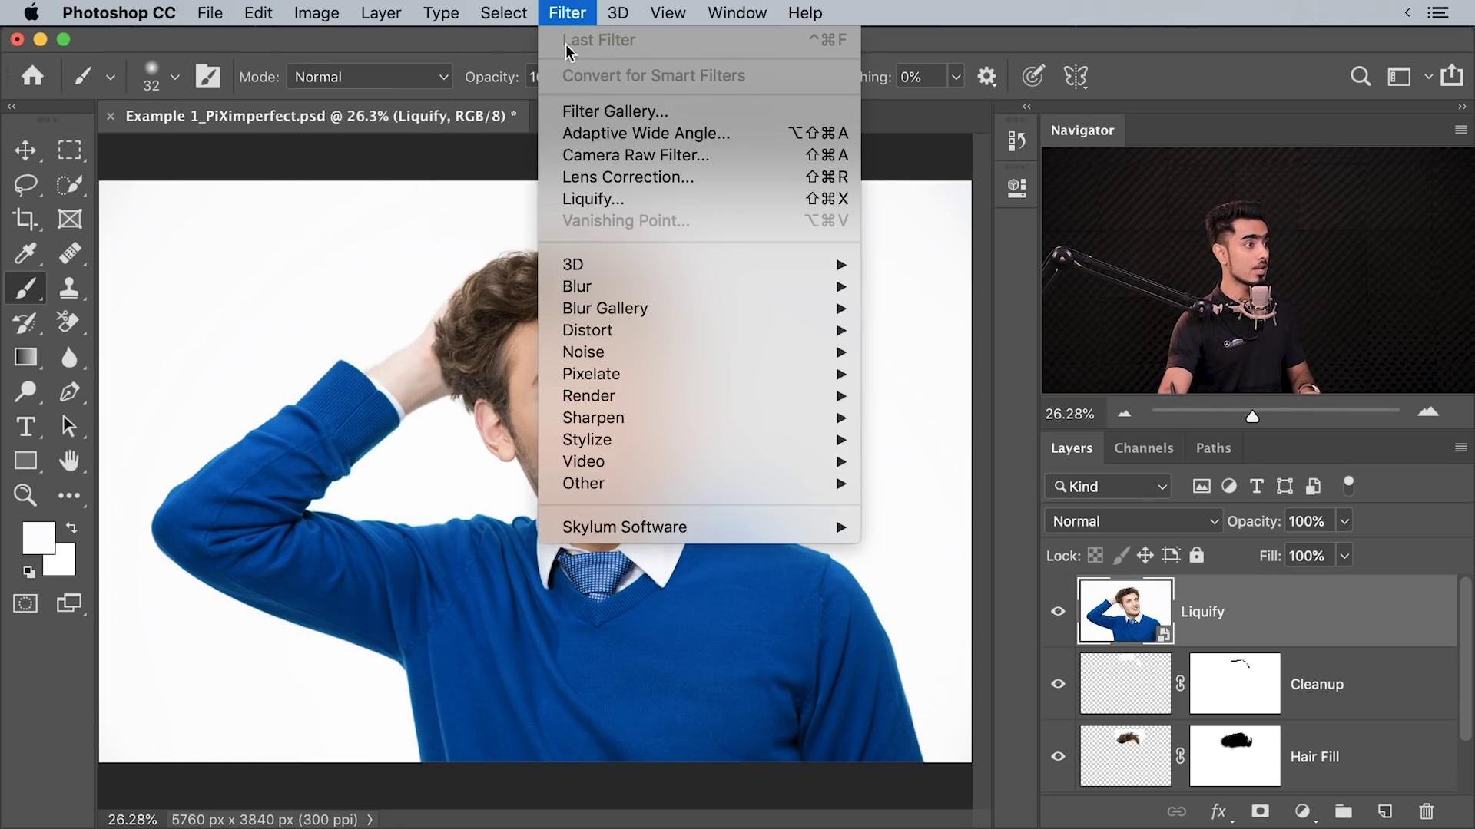
pyautogui.click(592, 201)
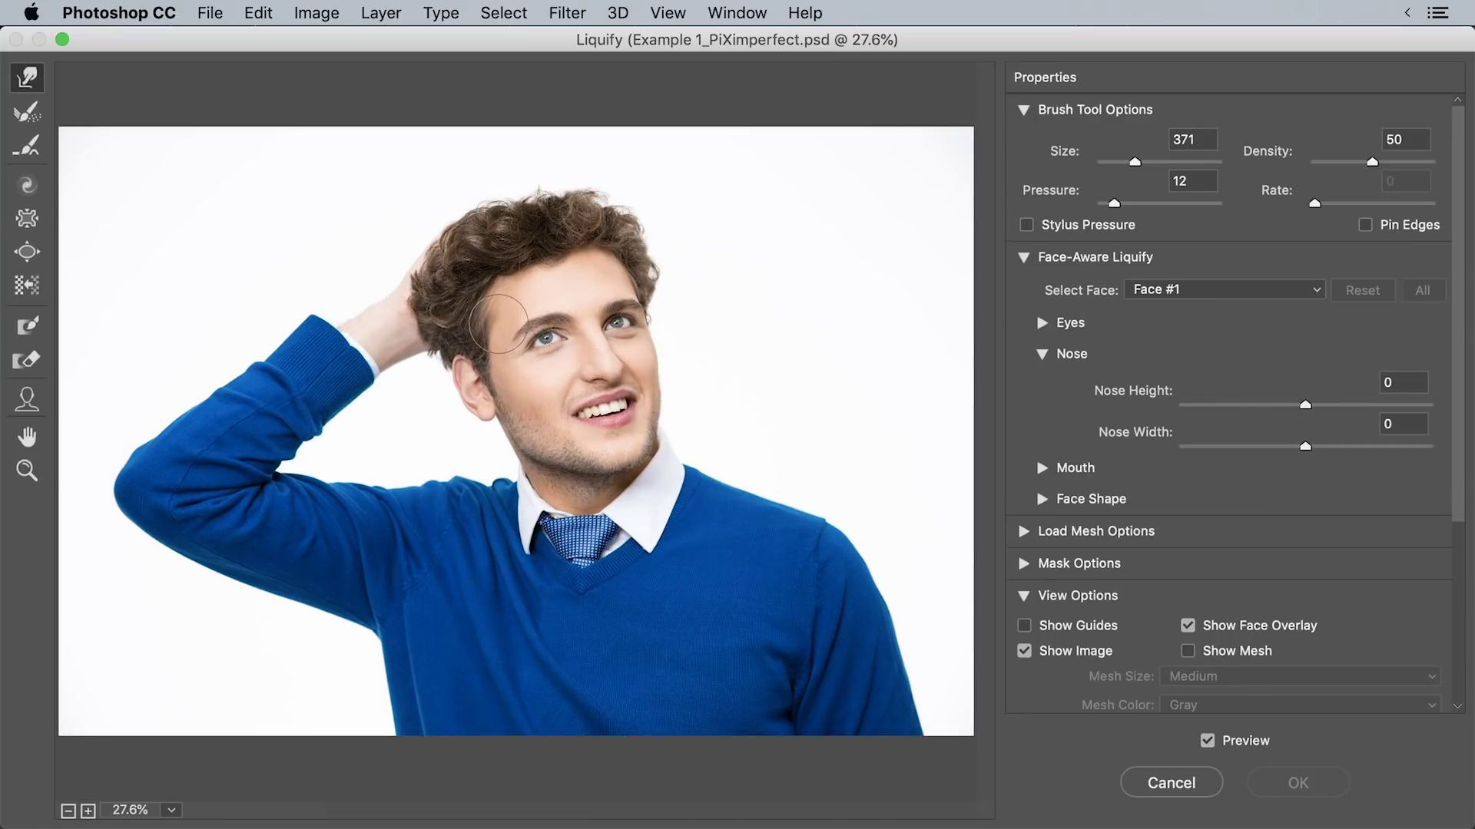
# - Try warping the hair upward with a 990 px brush at pressures of 59 and 92, and restore all the distortions
pyautogui.moveTo(1117, 205); pyautogui.dragTo(1172, 207)
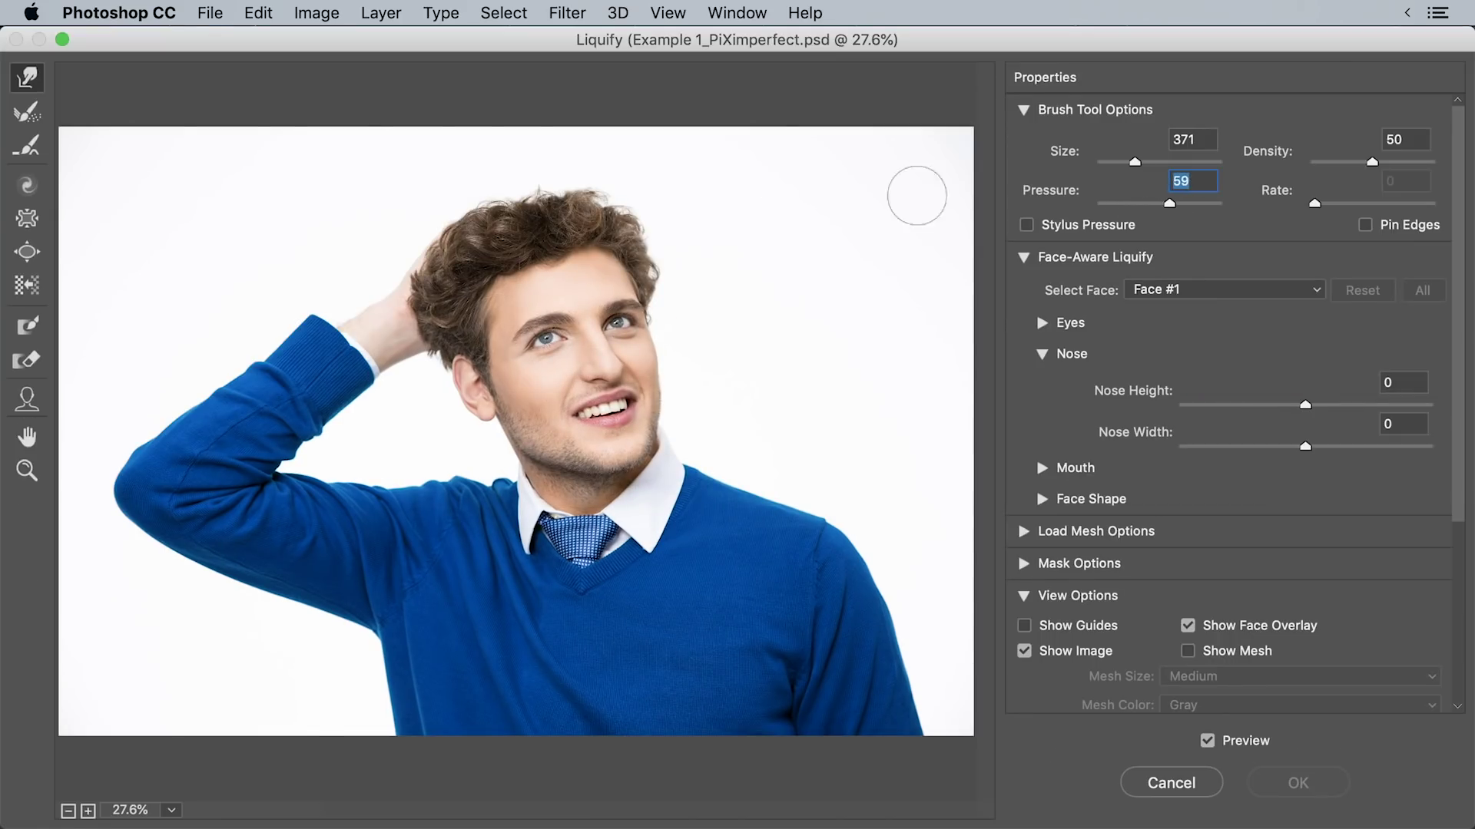
pyautogui.moveTo(512, 203)
pyautogui.keyDown('ctrl'); pyautogui.keyDown('alt'); pyautogui.mouseDown()
pyautogui.moveTo(569, 222)
pyautogui.moveTo(575, 123)
pyautogui.moveTo(527, 181)
pyautogui.mouseUp(); pyautogui.keyUp('alt'); pyautogui.keyUp('ctrl')
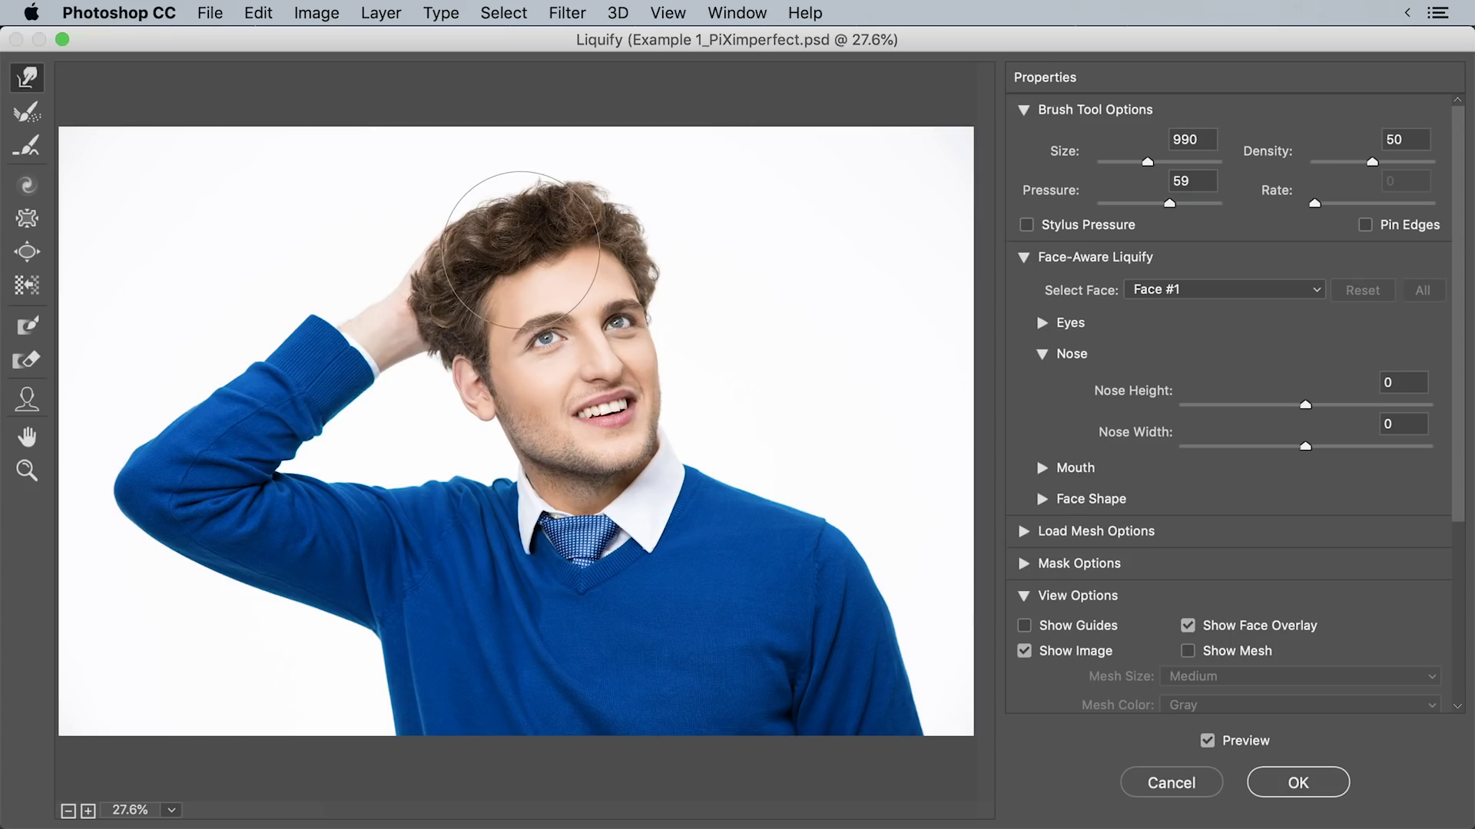
pyautogui.moveTo(522, 243)
pyautogui.mouseDown()
pyautogui.moveTo(582, 207)
pyautogui.moveTo(583, 175)
pyautogui.moveTo(632, 150)
pyautogui.mouseUp()
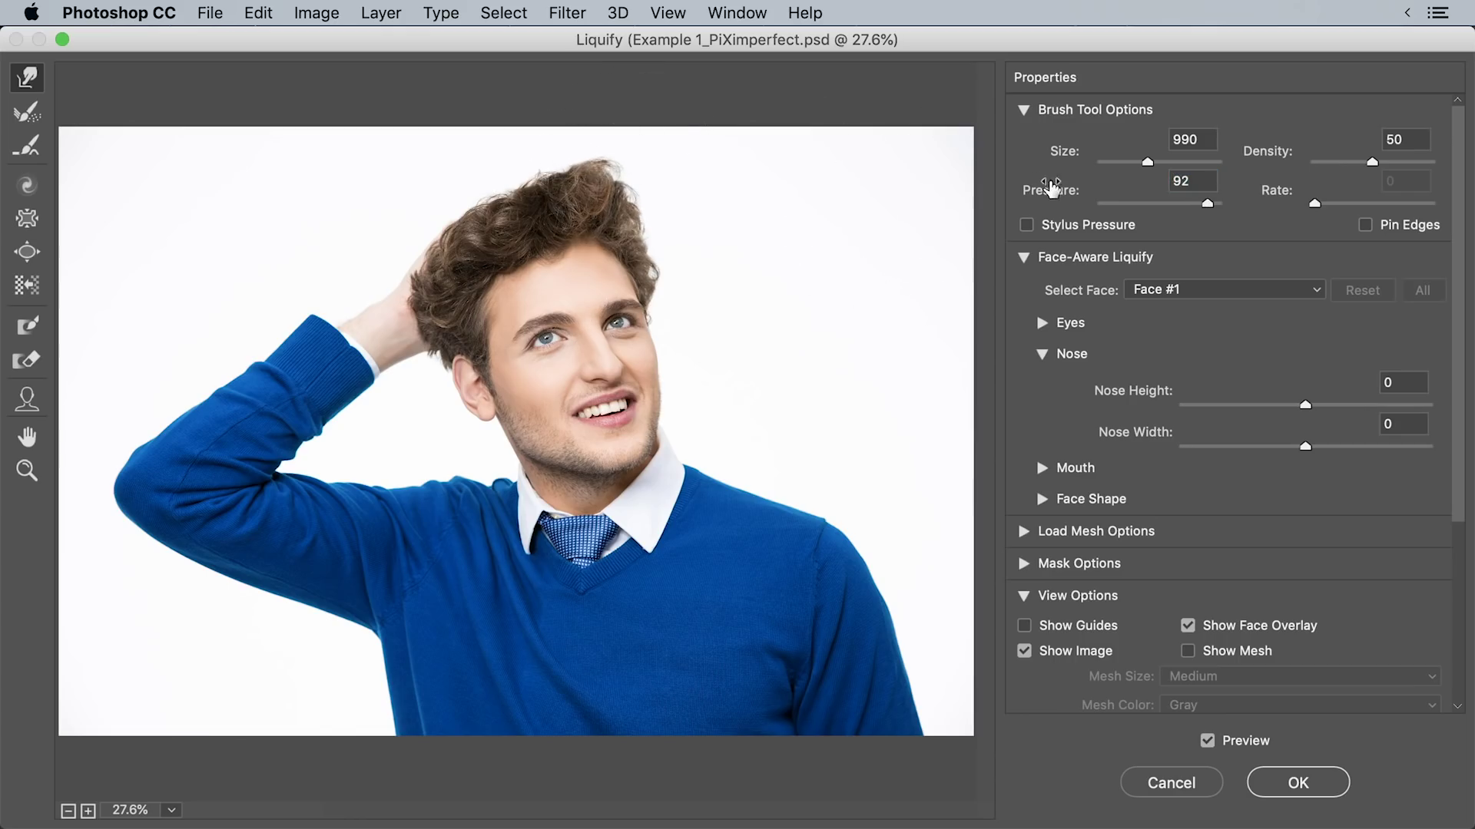
pyautogui.moveTo(1459, 501); pyautogui.dragTo(1457, 703)
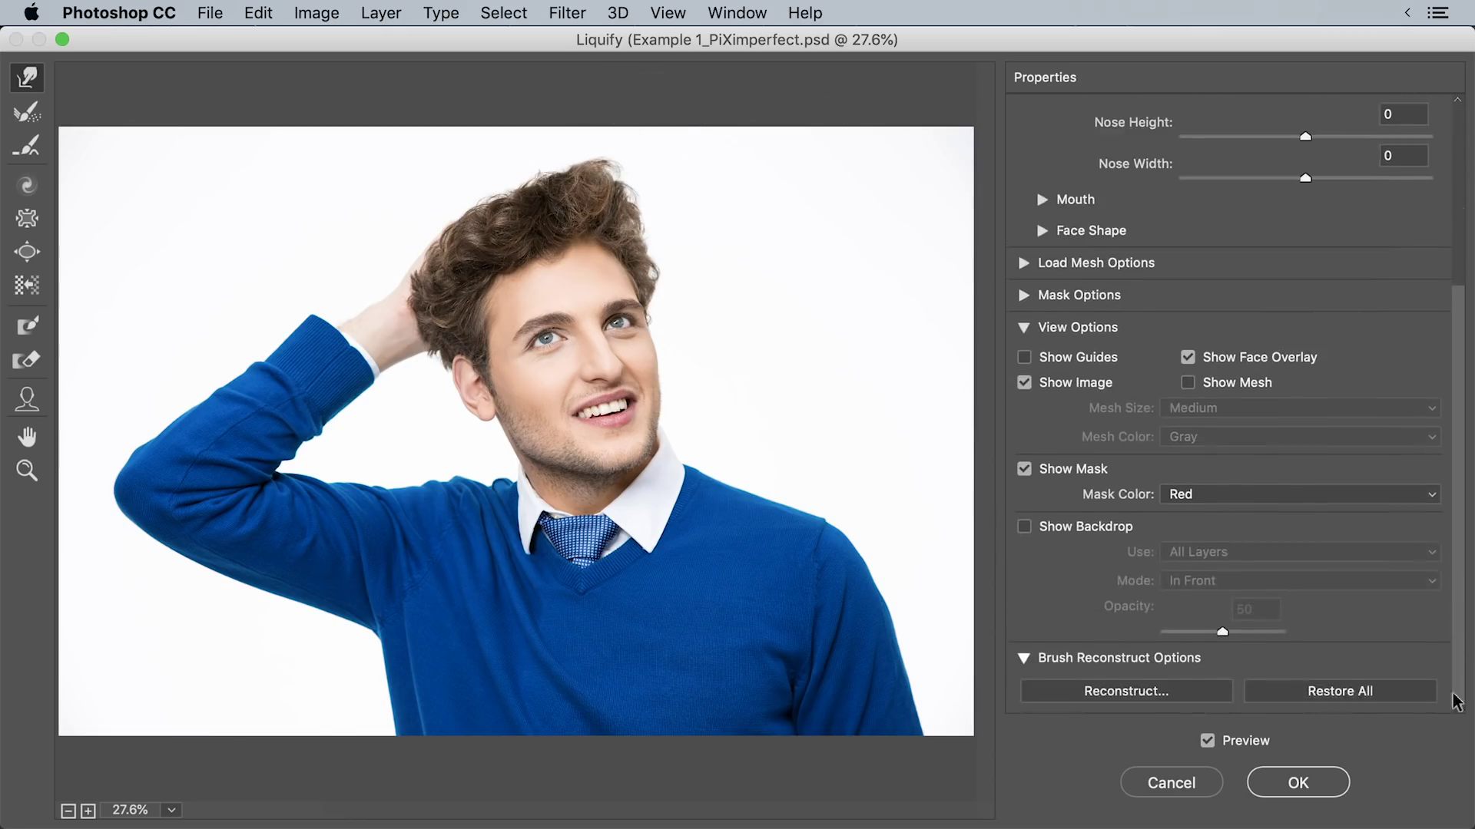
pyautogui.click(1318, 695)
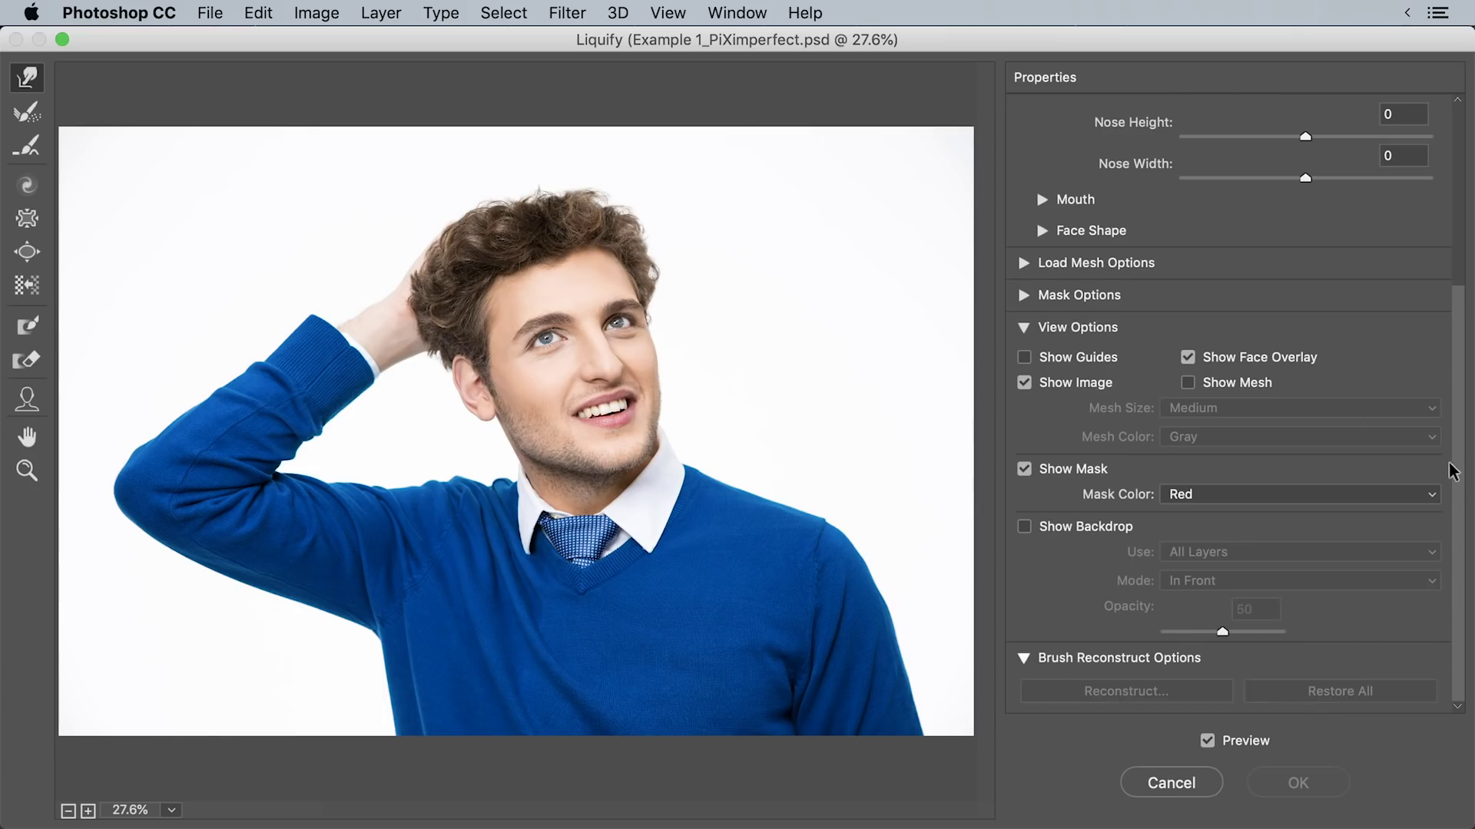
pyautogui.moveTo(1453, 470); pyautogui.dragTo(1459, 292)
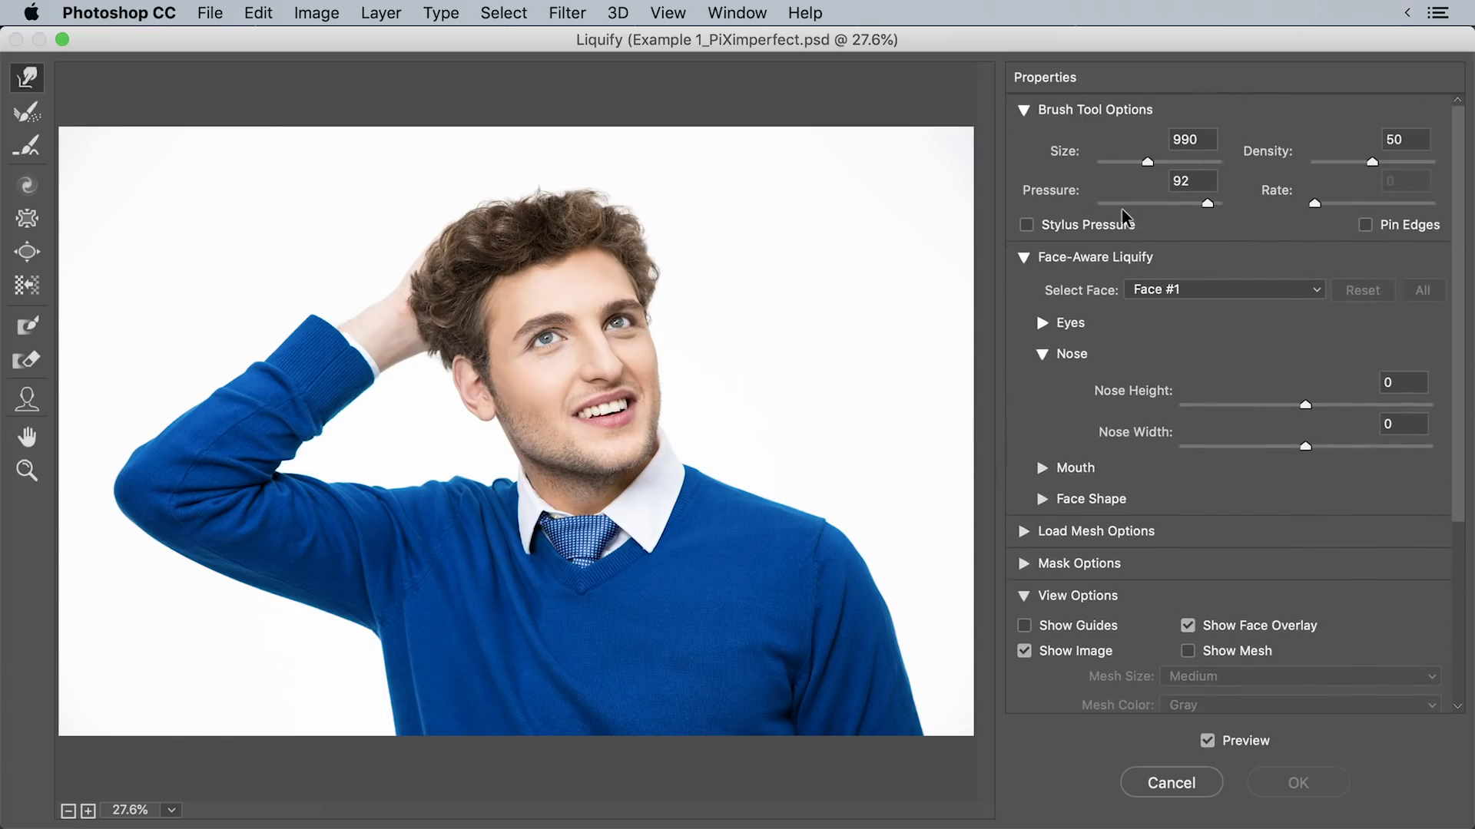
# - Set the warp brush pressure to 17 and nudge the top of the hair outward, reducing the brush size from 1364 to 958
pyautogui.moveTo(1122, 211); pyautogui.dragTo(1120, 207)
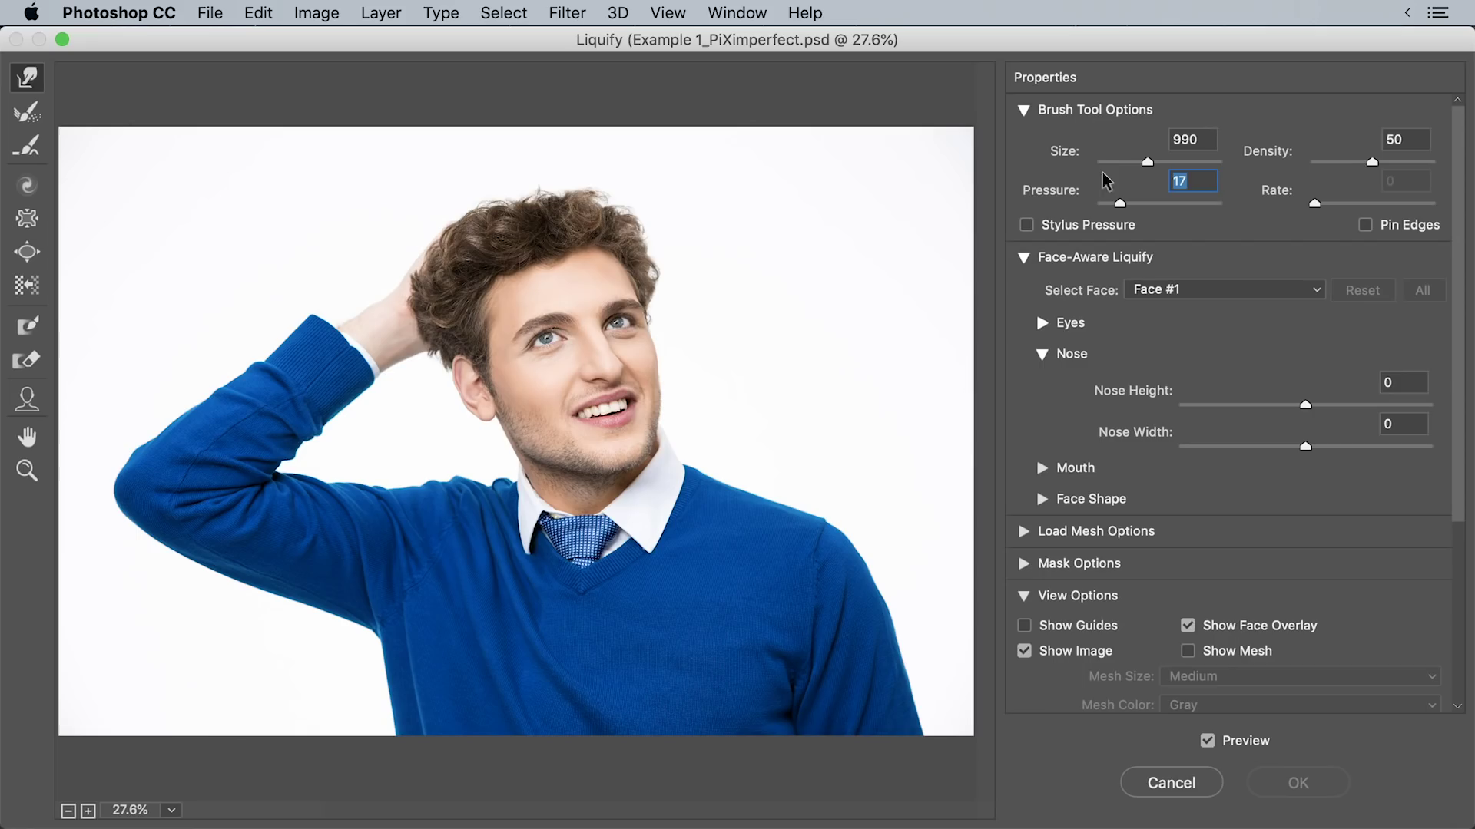
pyautogui.moveTo(550, 261); pyautogui.dragTo(588, 261)
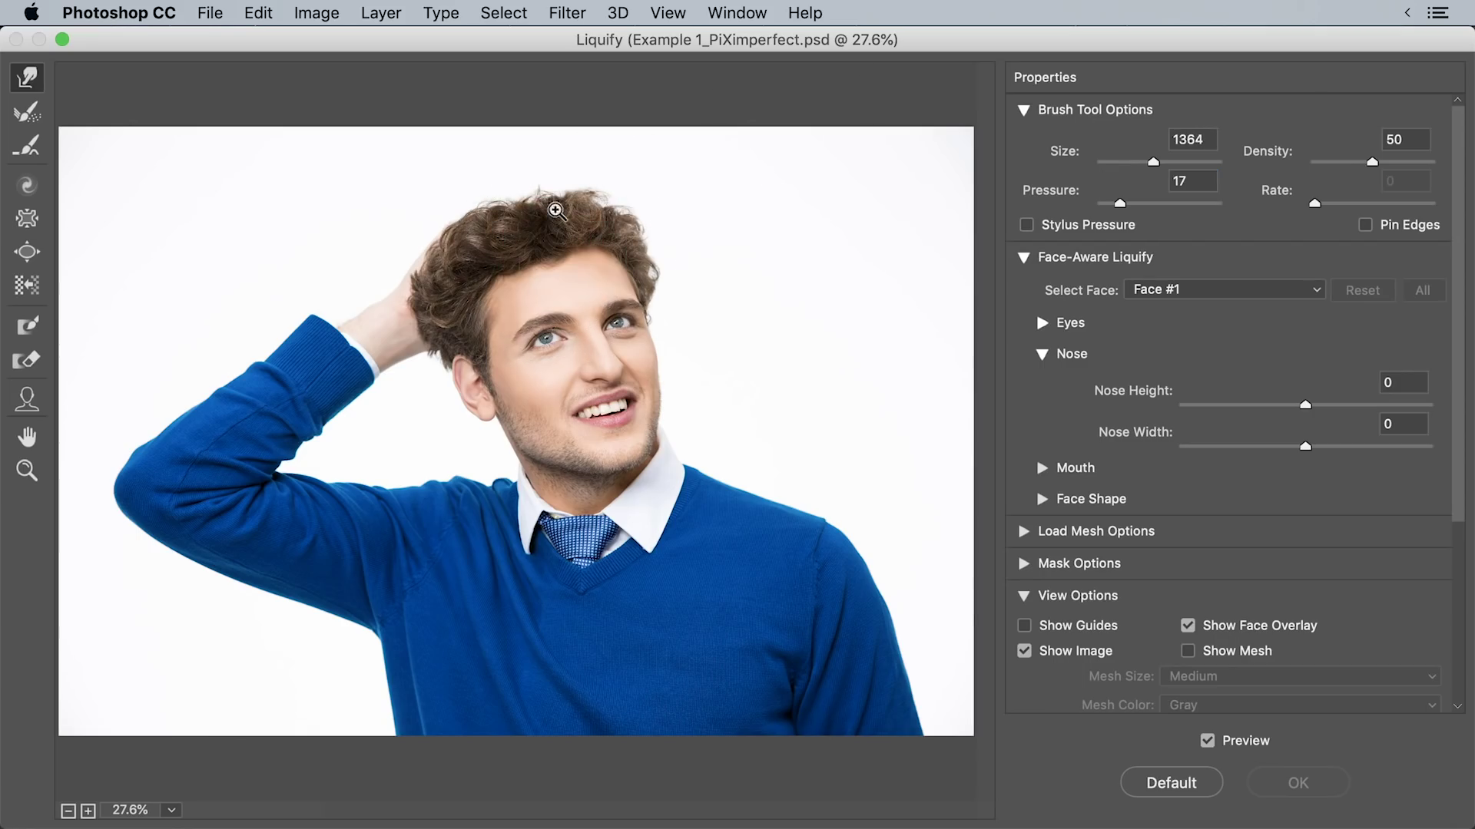
pyautogui.moveTo(632, 217); pyautogui.dragTo(562, 218)
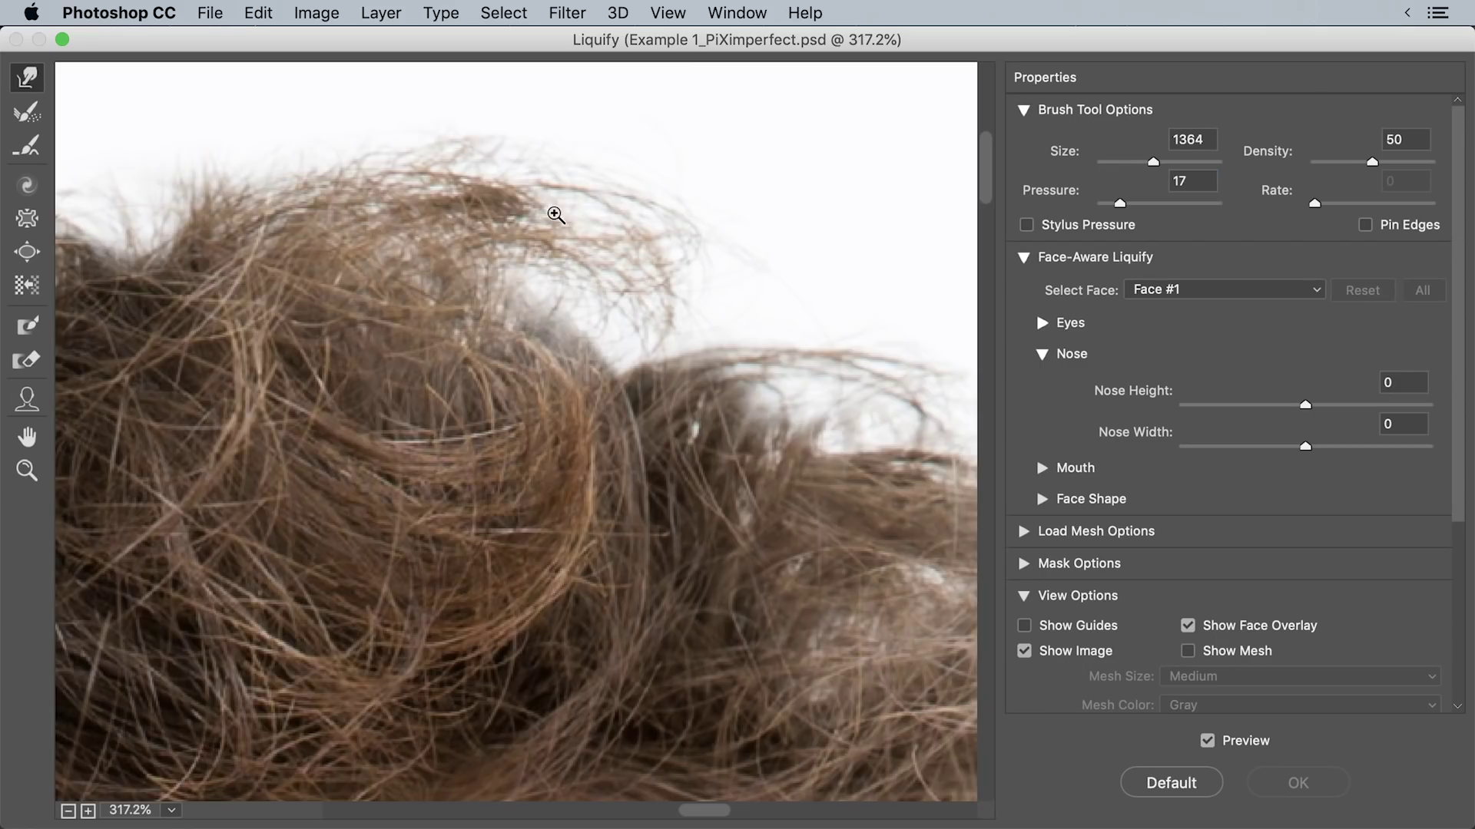
pyautogui.scroll(-4, 555, 214)
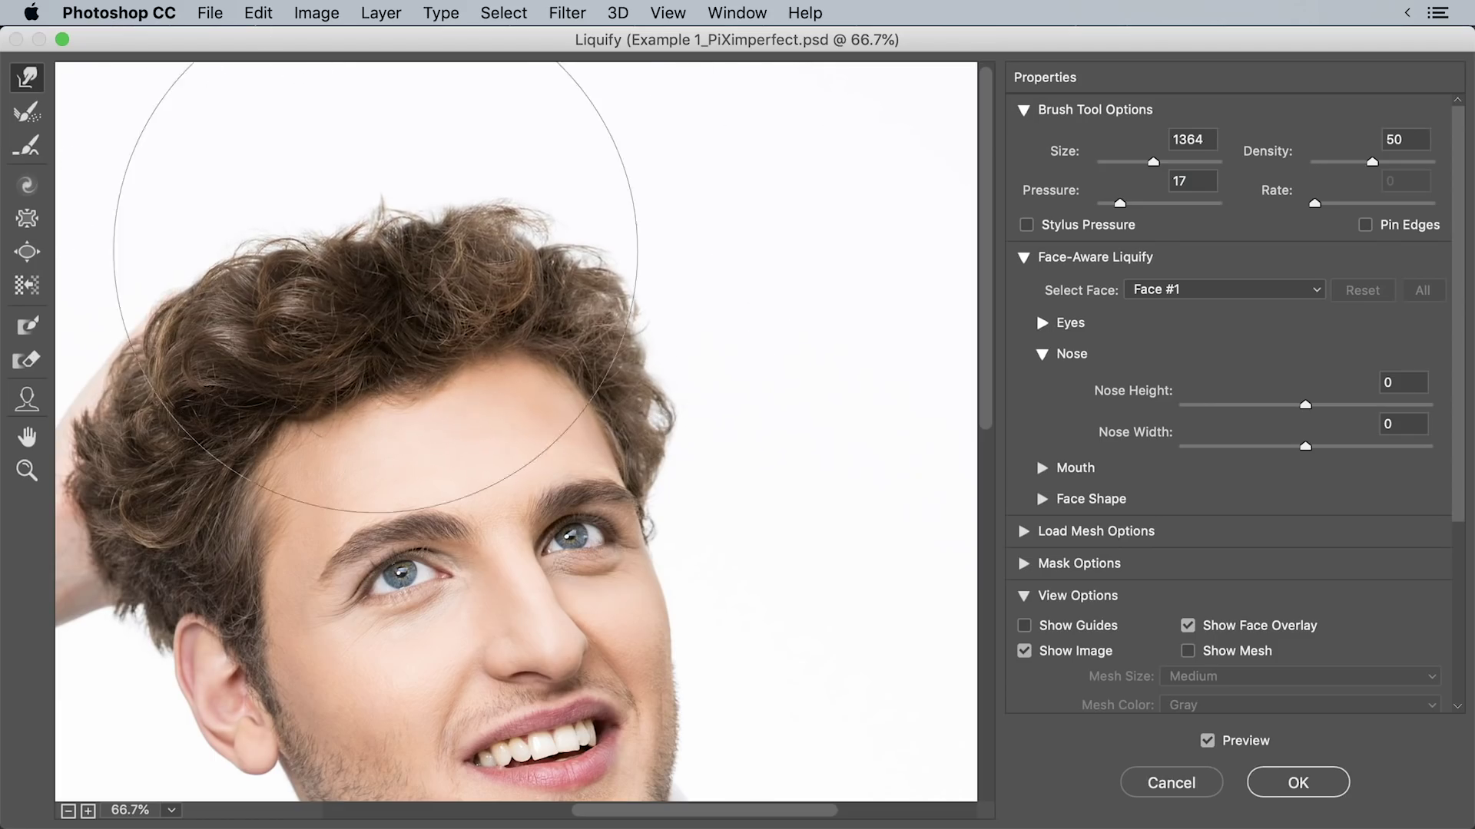
pyautogui.press('[')
pyautogui.press('[')
pyautogui.press('[')
pyautogui.press('[')
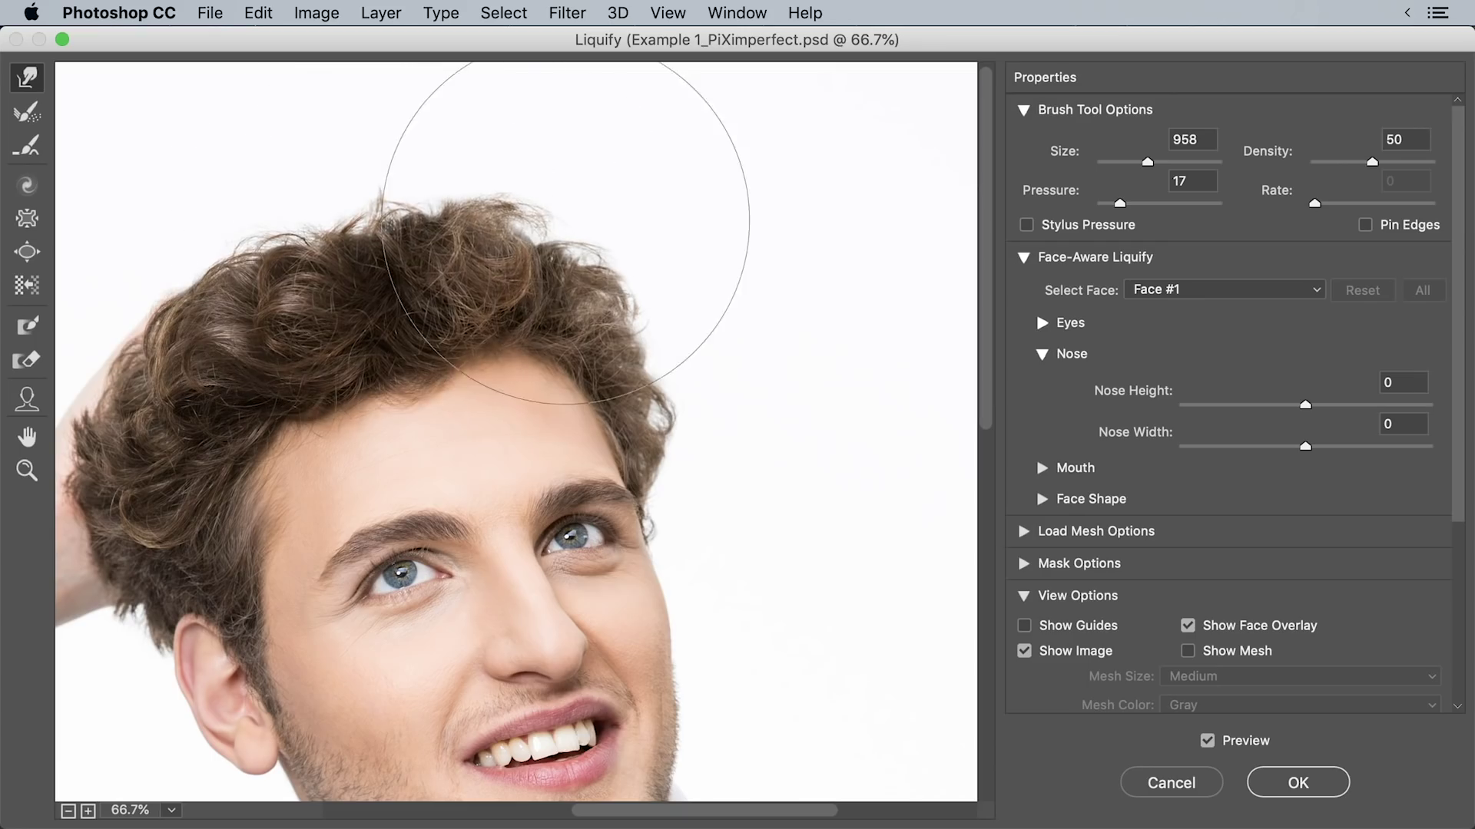
# - Push the hair at the crown and along its upper outline outward for more volume, setting the warp brush size to 1007
pyautogui.hscroll(-5, 471, 237)
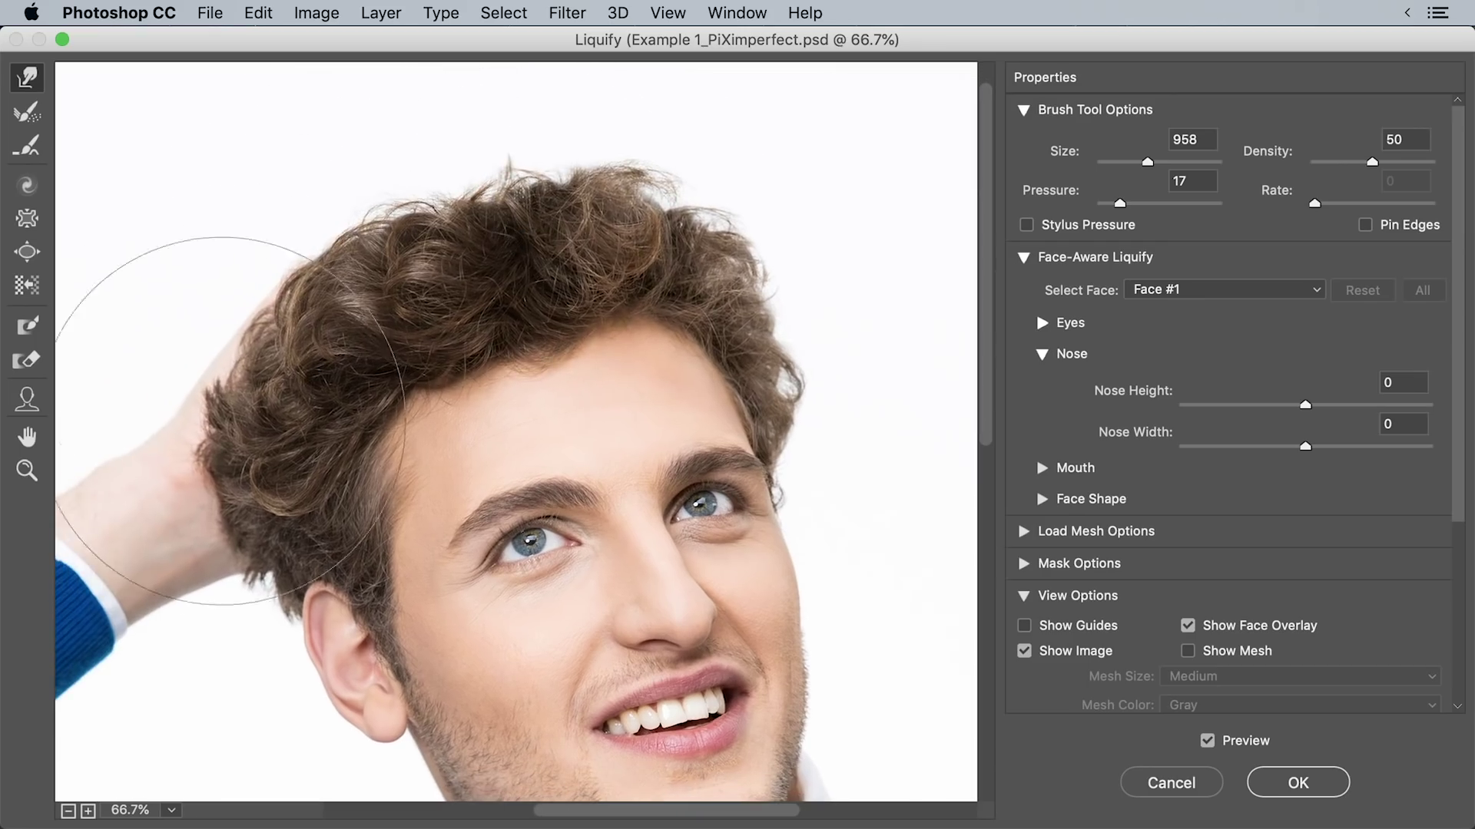
pyautogui.moveTo(453, 253); pyautogui.dragTo(476, 196)
pyautogui.press('[')
pyautogui.press('[')
pyautogui.press(']')
pyautogui.press(']')
pyautogui.moveTo(613, 183); pyautogui.dragTo(710, 117)
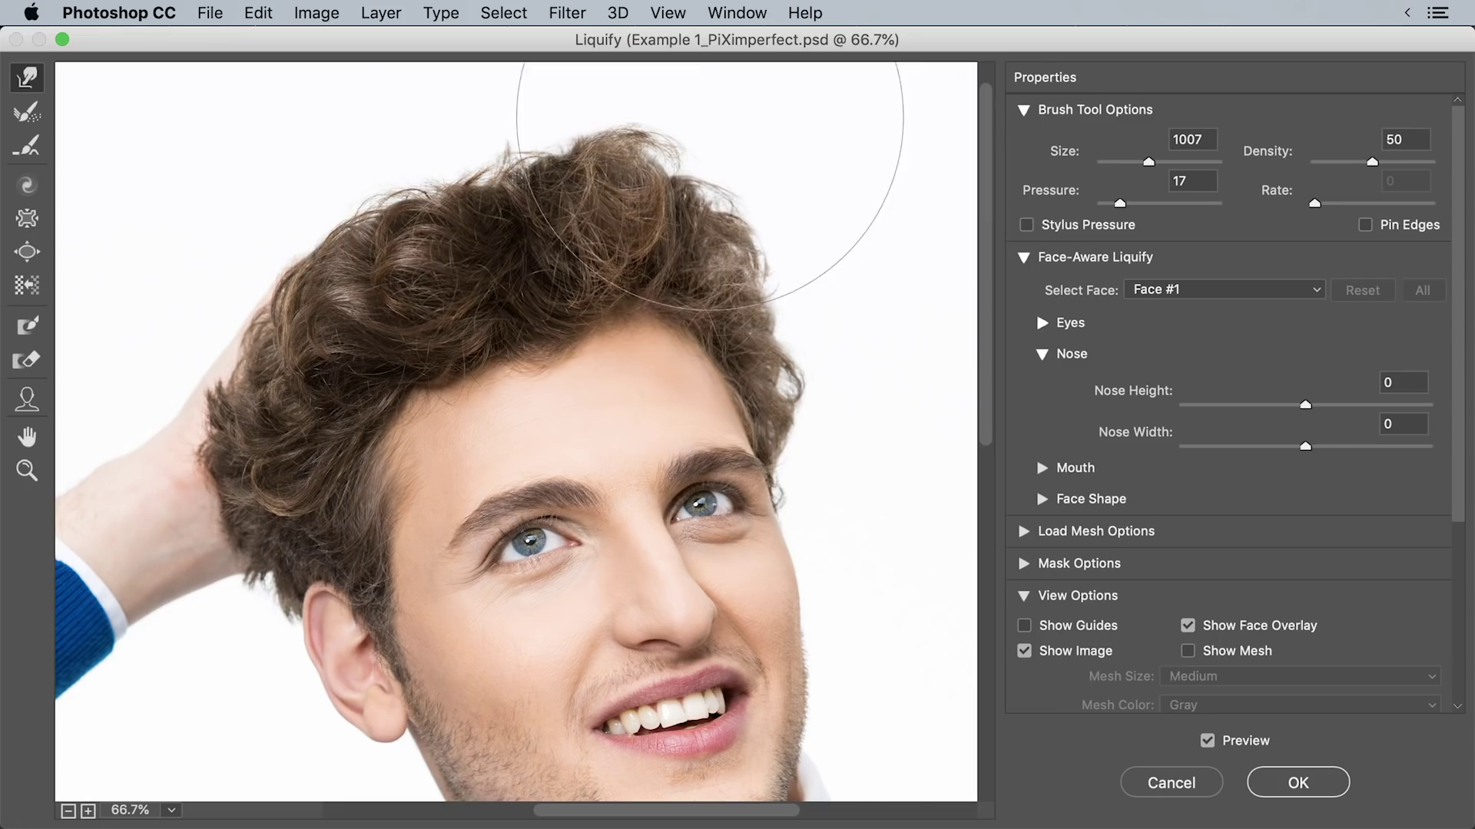
pyautogui.moveTo(554, 160); pyautogui.dragTo(538, 137)
pyautogui.moveTo(510, 214); pyautogui.dragTo(492, 200)
pyautogui.moveTo(453, 250); pyautogui.dragTo(437, 230)
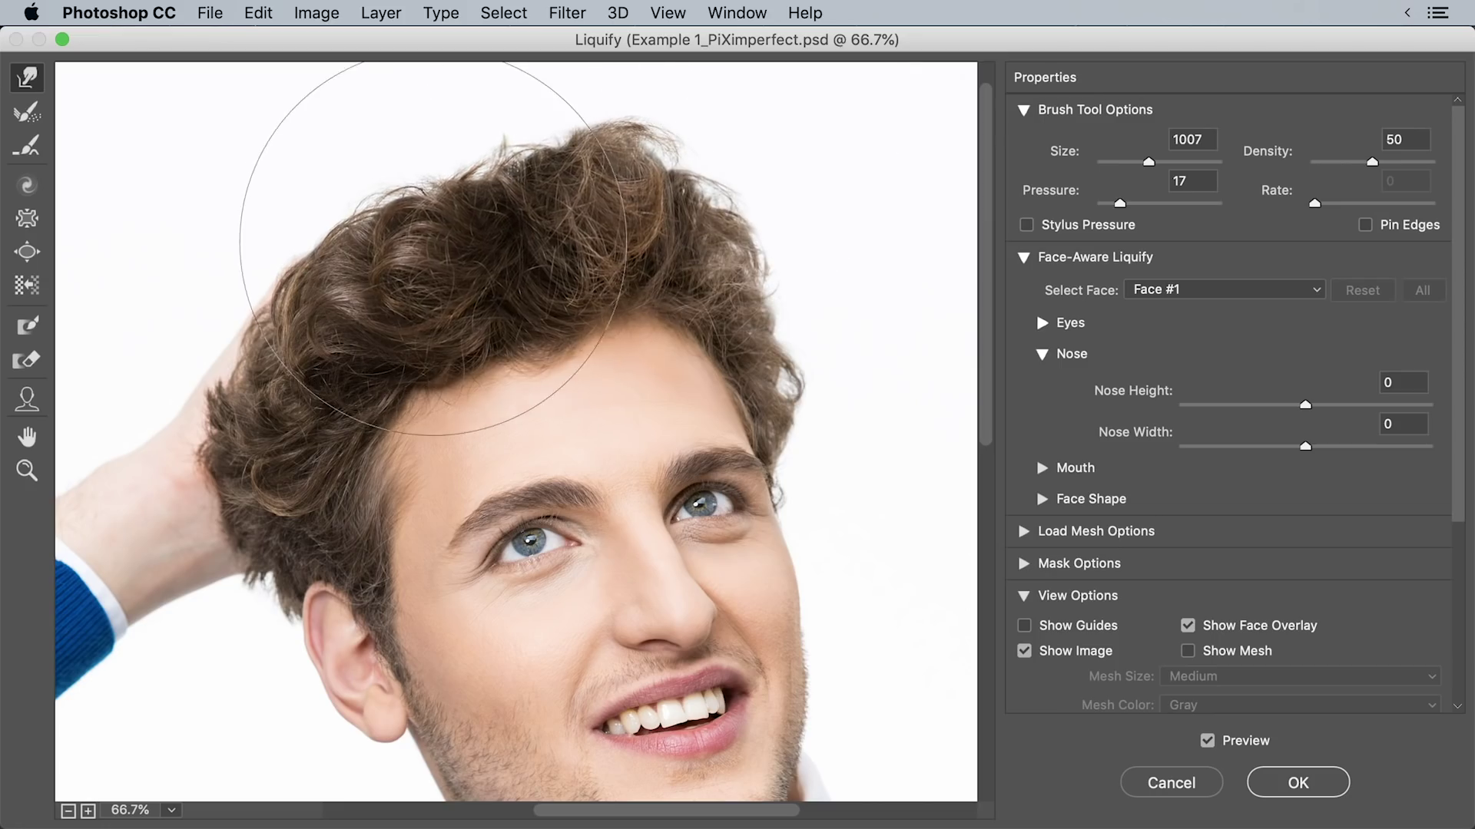
# - Push the top and crown of the hair upward for more height, setting the warp brush size to 802
pyautogui.press('super+minus')
pyautogui.press('super+minus')
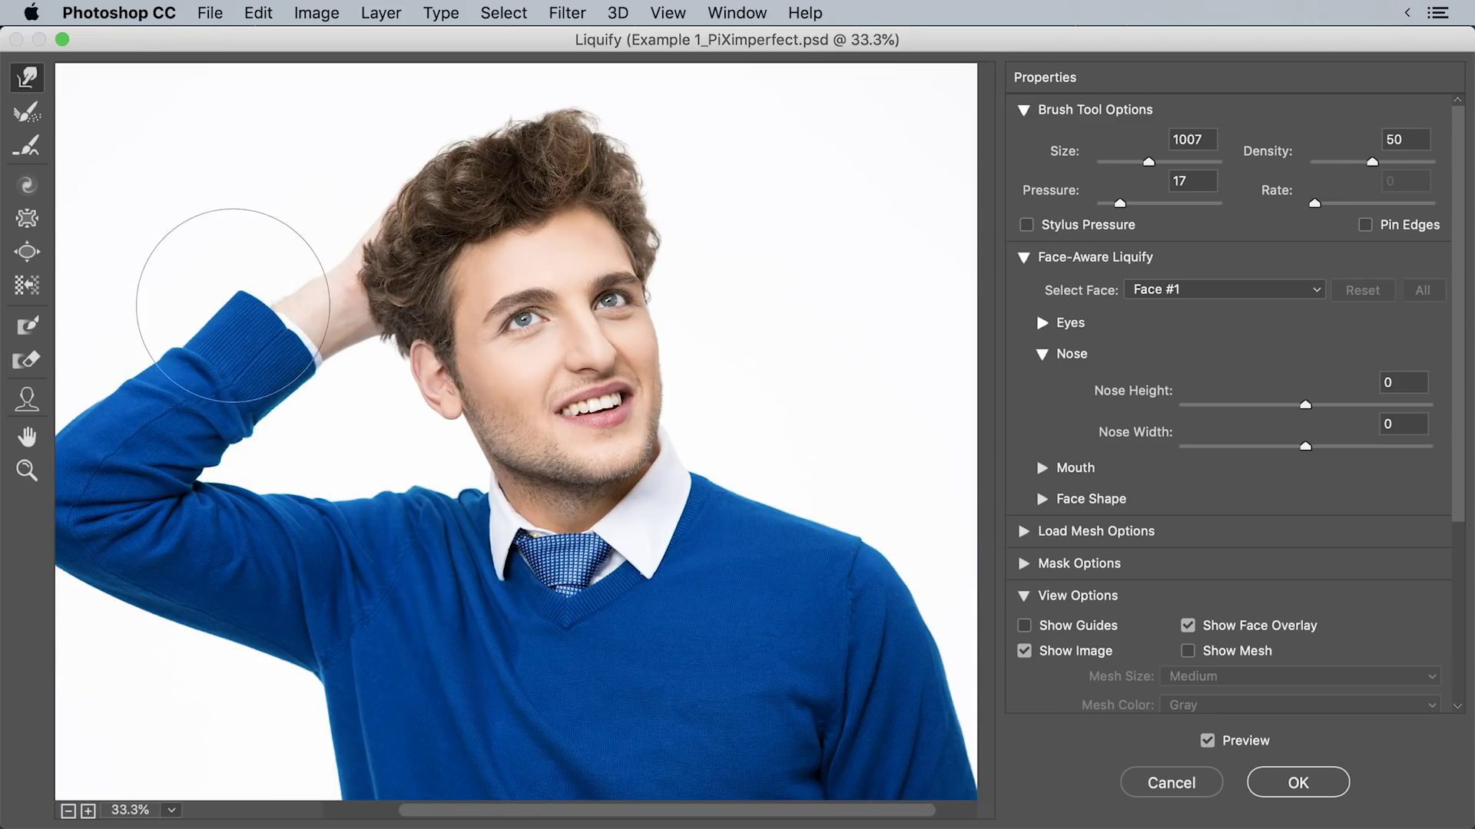
pyautogui.press('[')
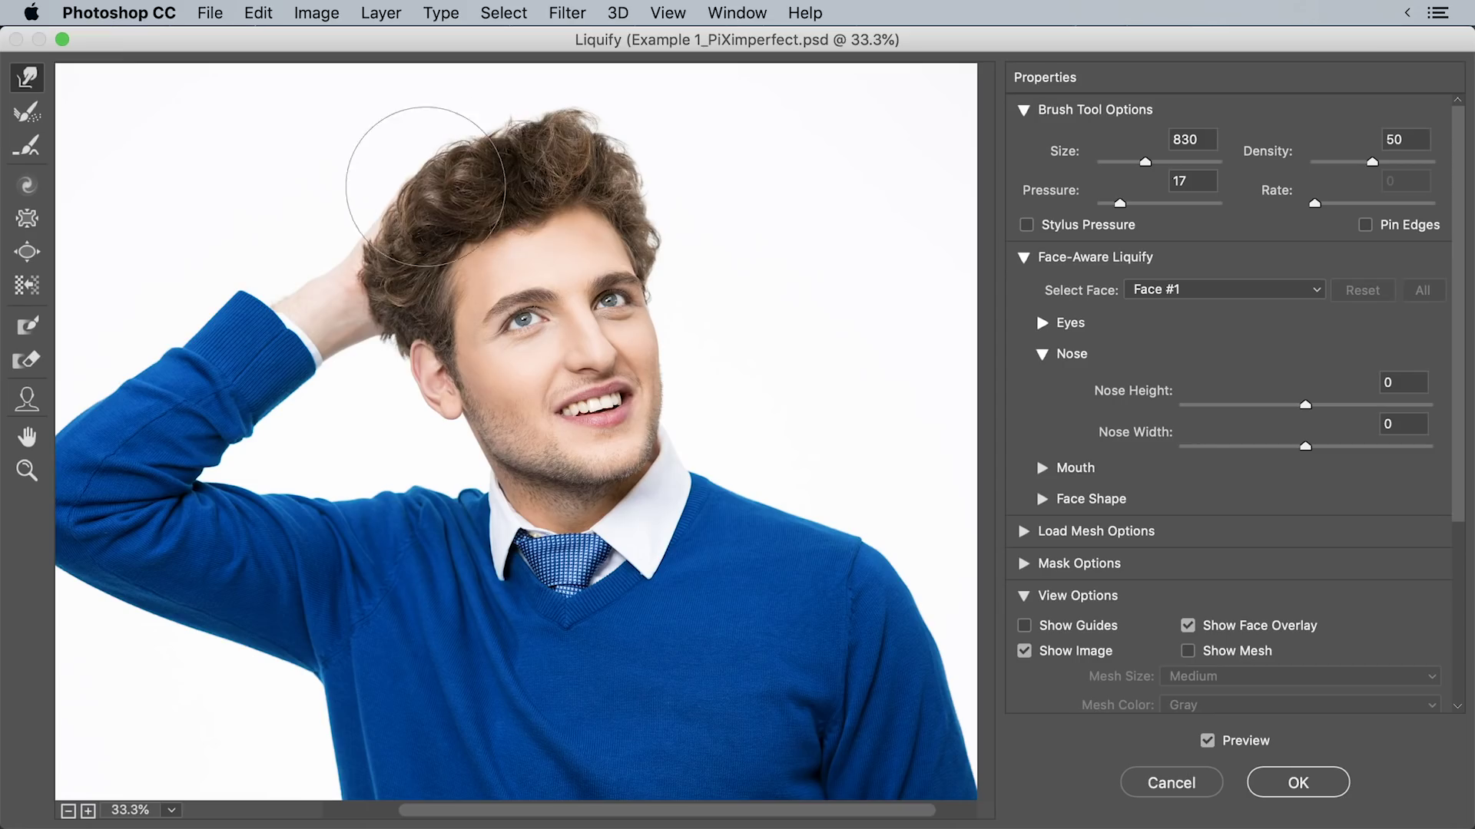
pyautogui.press('[')
pyautogui.press('[')
pyautogui.press('[')
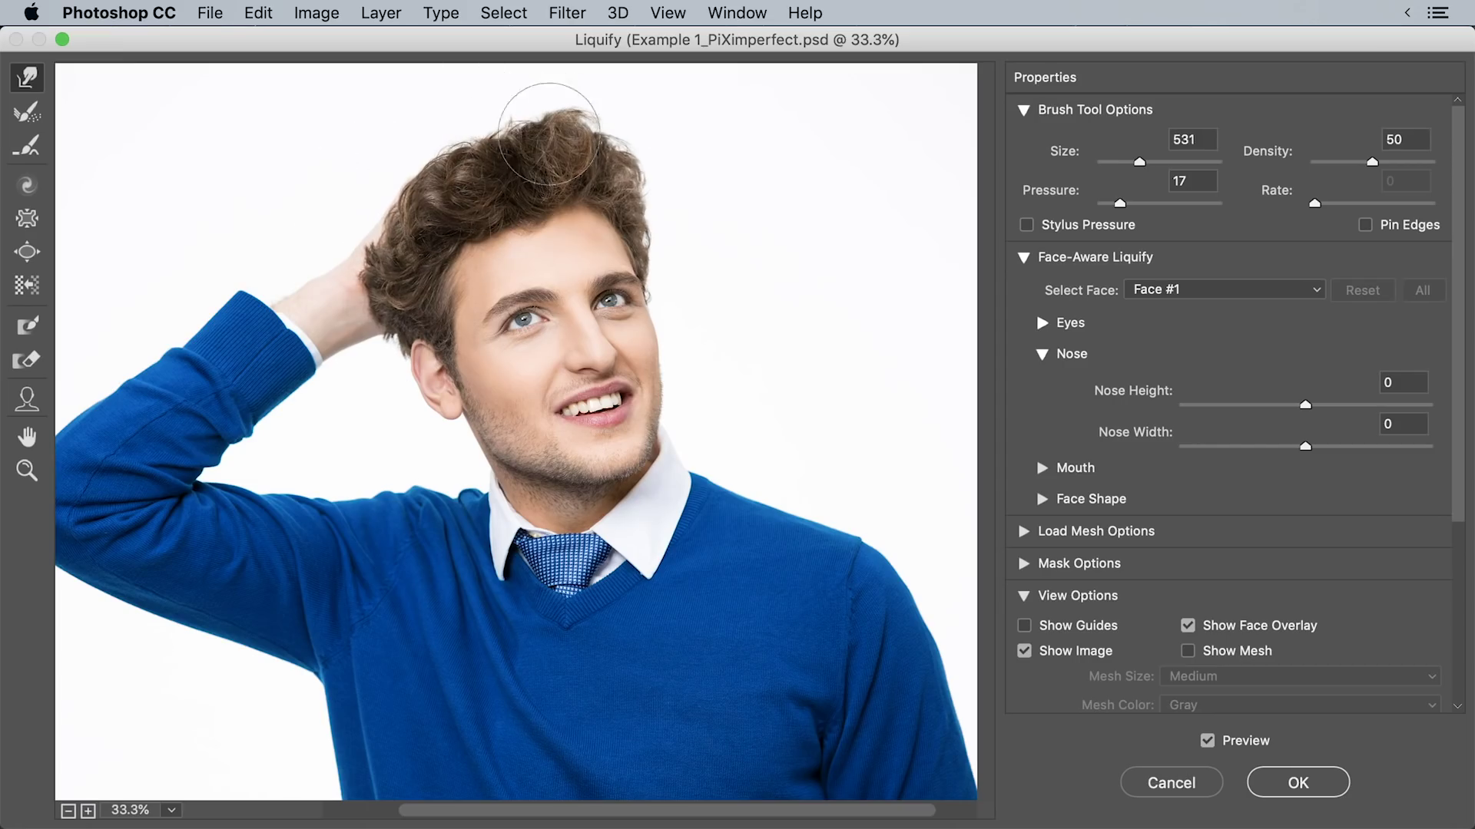
pyautogui.press(']')
pyautogui.press(']')
pyautogui.moveTo(581, 151); pyautogui.dragTo(576, 137)
pyautogui.moveTo(474, 165); pyautogui.dragTo(480, 150)
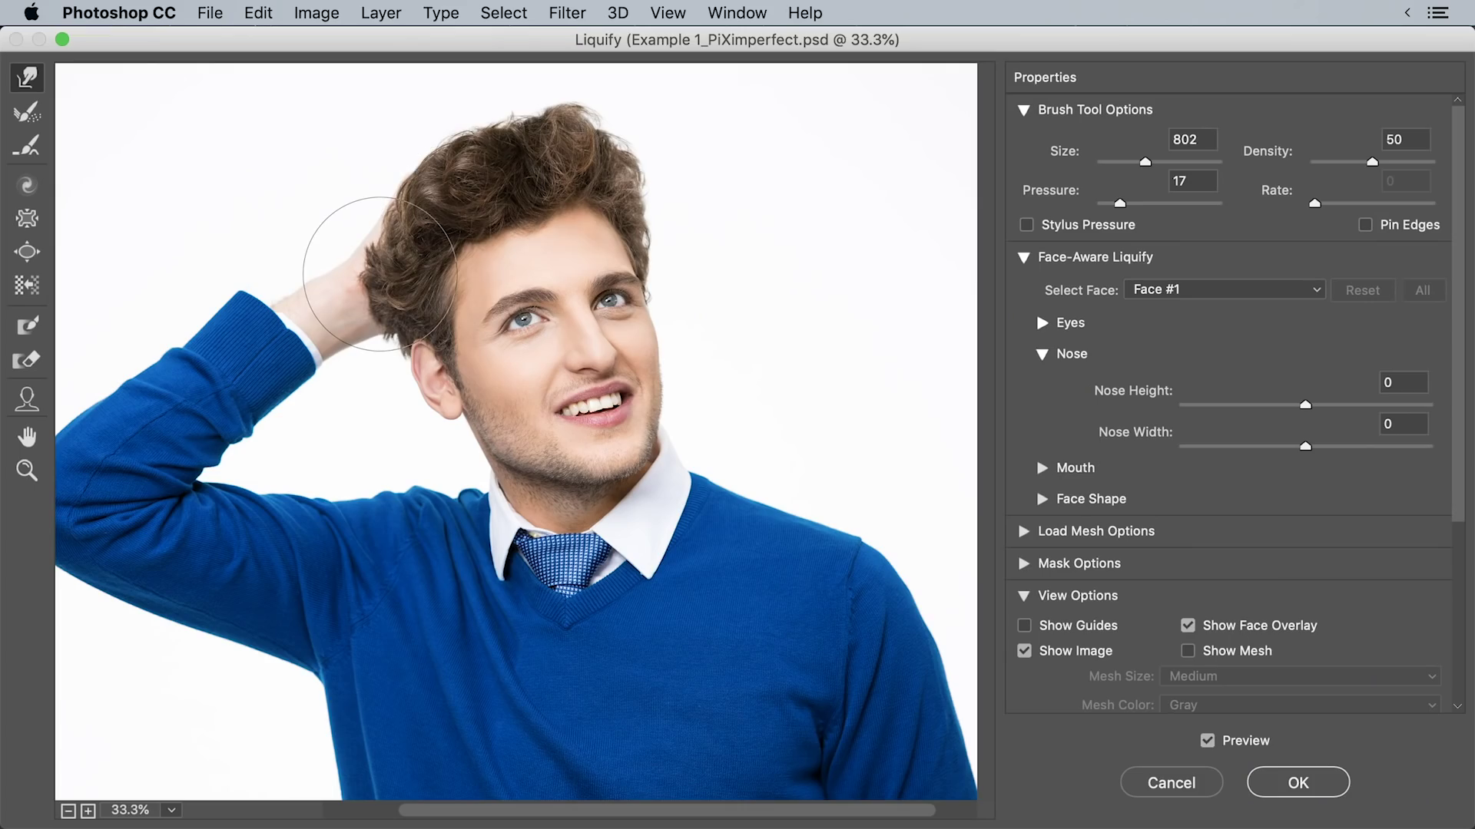
pyautogui.press('super+z')
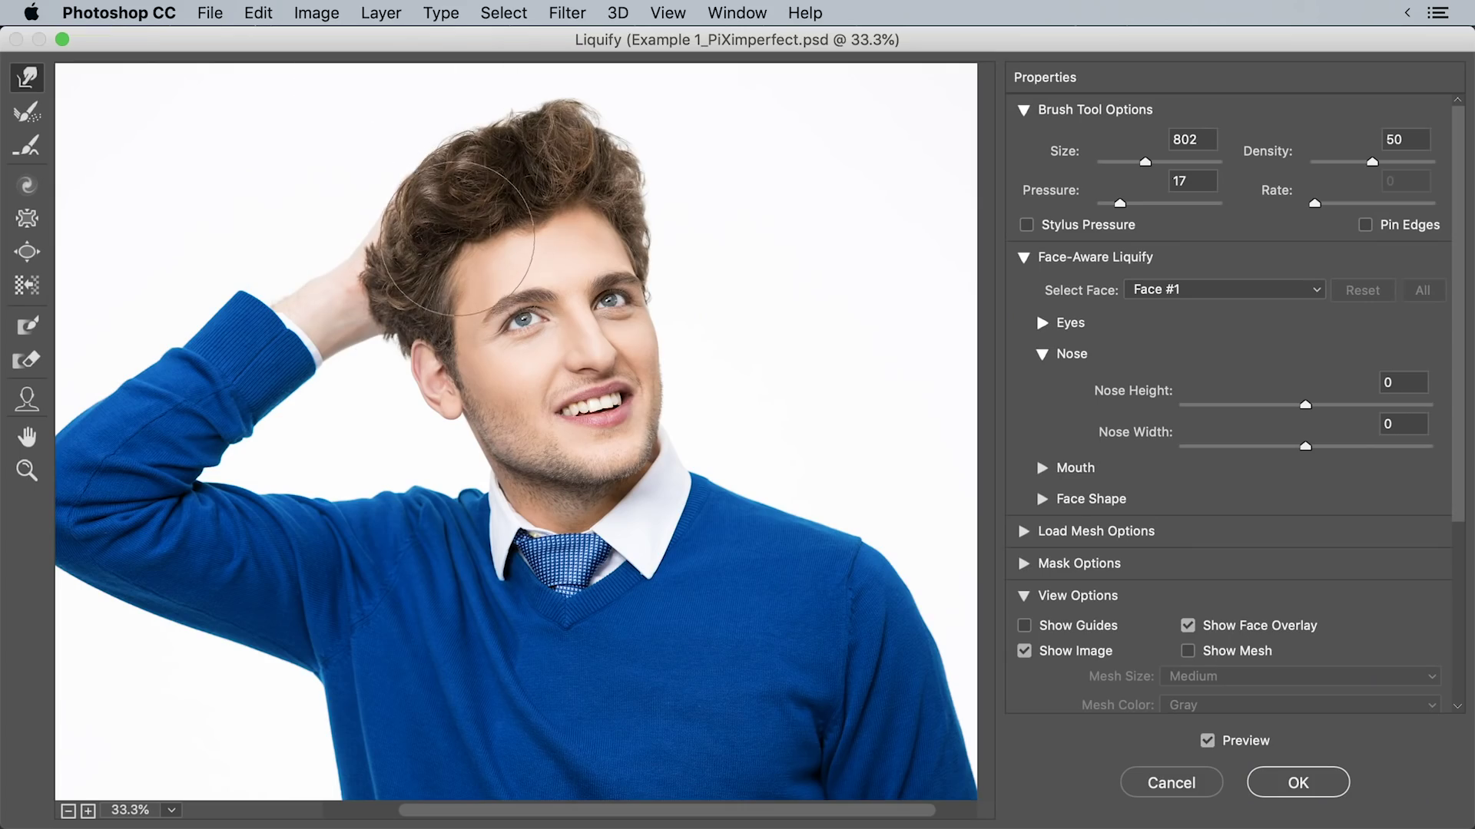
# - Refine the hair's outline beside the hand and around the crown with smaller warp brushes, sized 377 to 510
pyautogui.moveTo(403, 250); pyautogui.dragTo(335, 234)
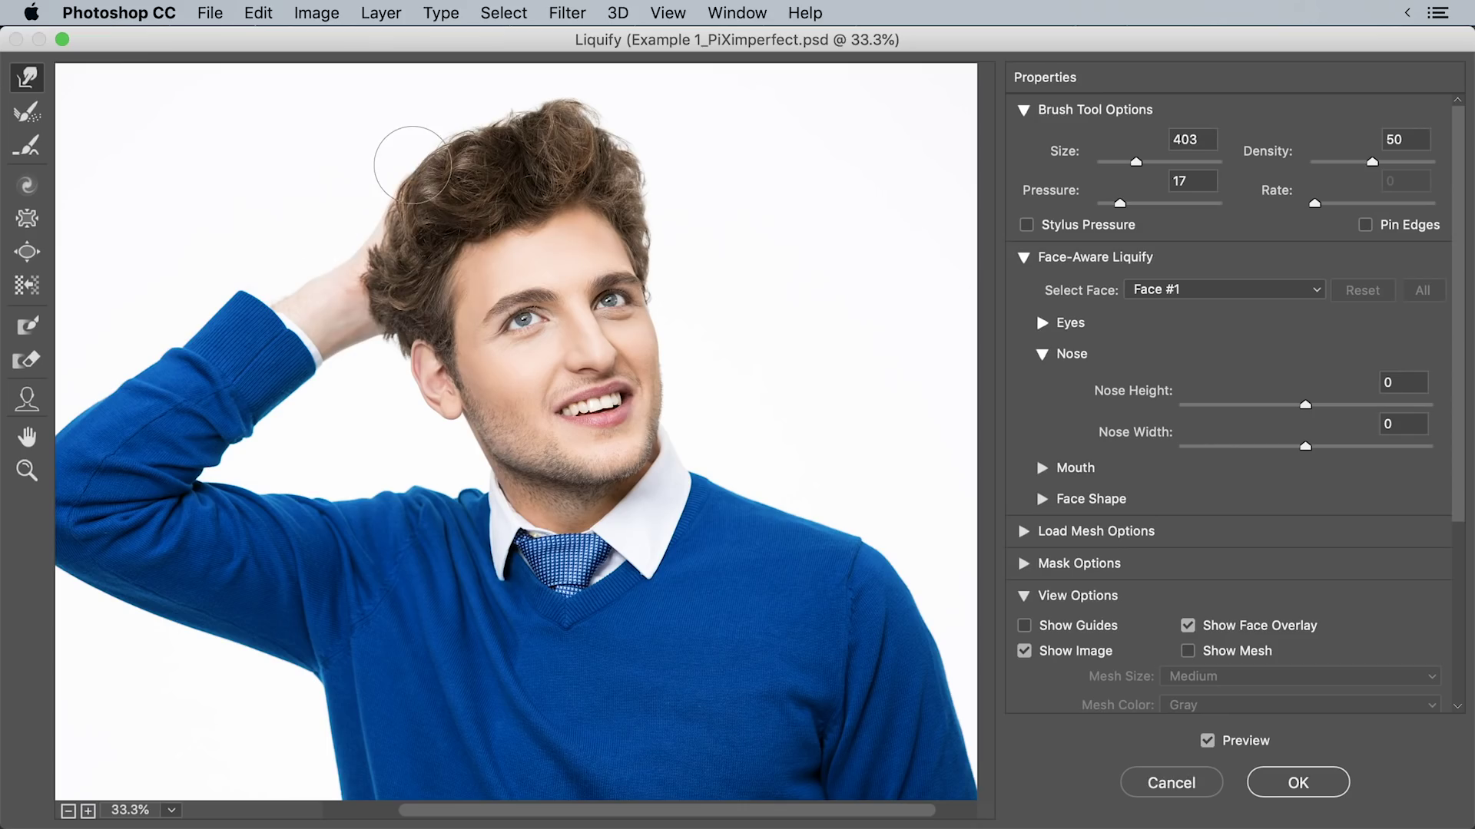
pyautogui.press('super+equal')
pyautogui.moveTo(412, 164); pyautogui.dragTo(522, 374)
pyautogui.moveTo(314, 253); pyautogui.dragTo(309, 254)
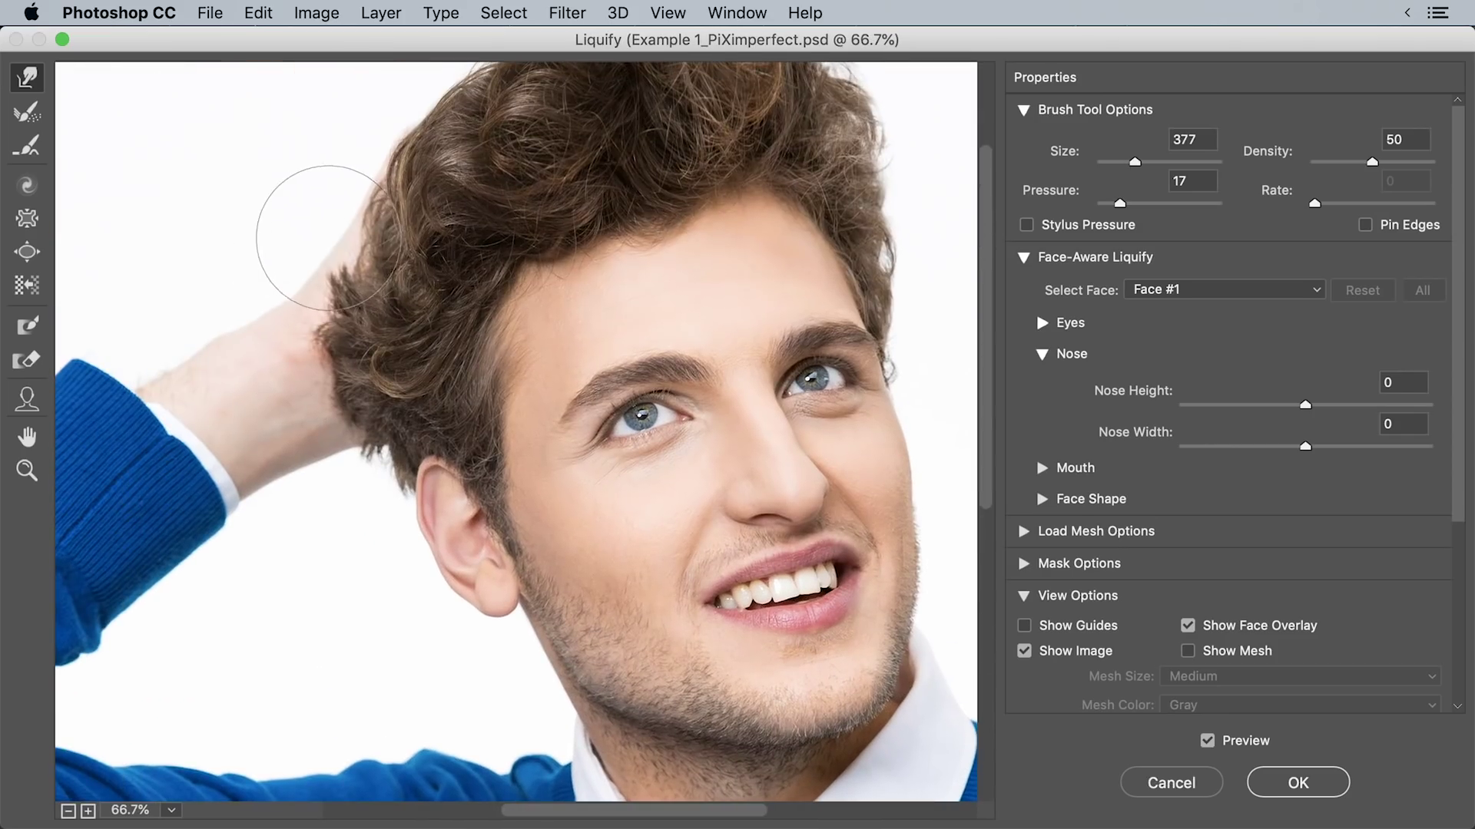
pyautogui.moveTo(519, 303); pyautogui.dragTo(329, 457)
pyautogui.moveTo(322, 238)
pyautogui.keyDown('ctrl'); pyautogui.keyDown('alt'); pyautogui.mouseDown()
pyautogui.moveTo(335, 238)
pyautogui.moveTo(337, 212)
pyautogui.moveTo(296, 232)
pyautogui.moveTo(363, 254)
pyautogui.mouseUp(); pyautogui.keyUp('alt'); pyautogui.keyUp('ctrl')
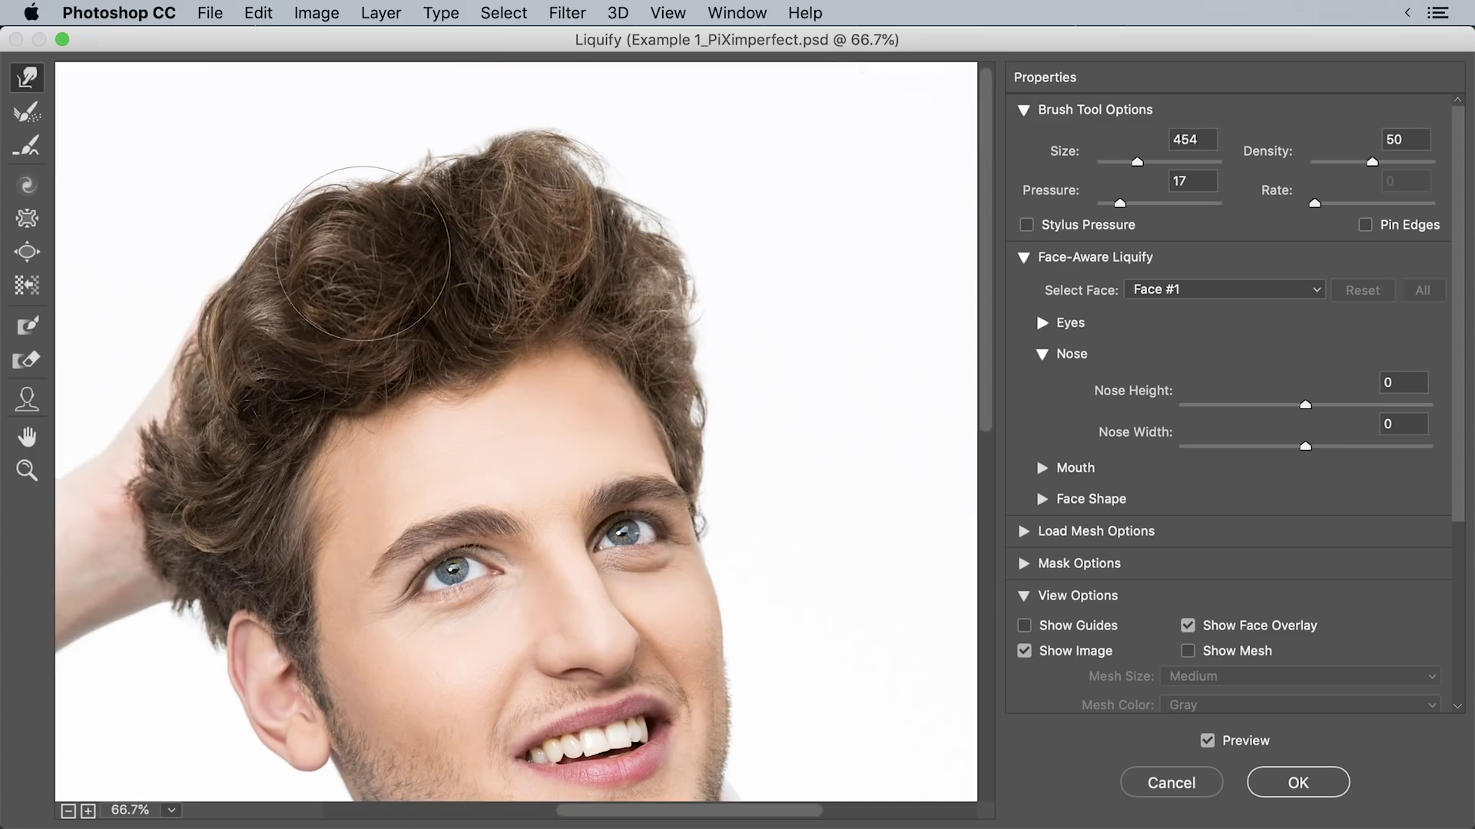
pyautogui.keyDown('ctrl'); pyautogui.keyDown('alt'); pyautogui.moveTo(536, 262); pyautogui.dragTo(561, 263); pyautogui.keyUp('alt'); pyautogui.keyUp('ctrl')
pyautogui.press('super+0')
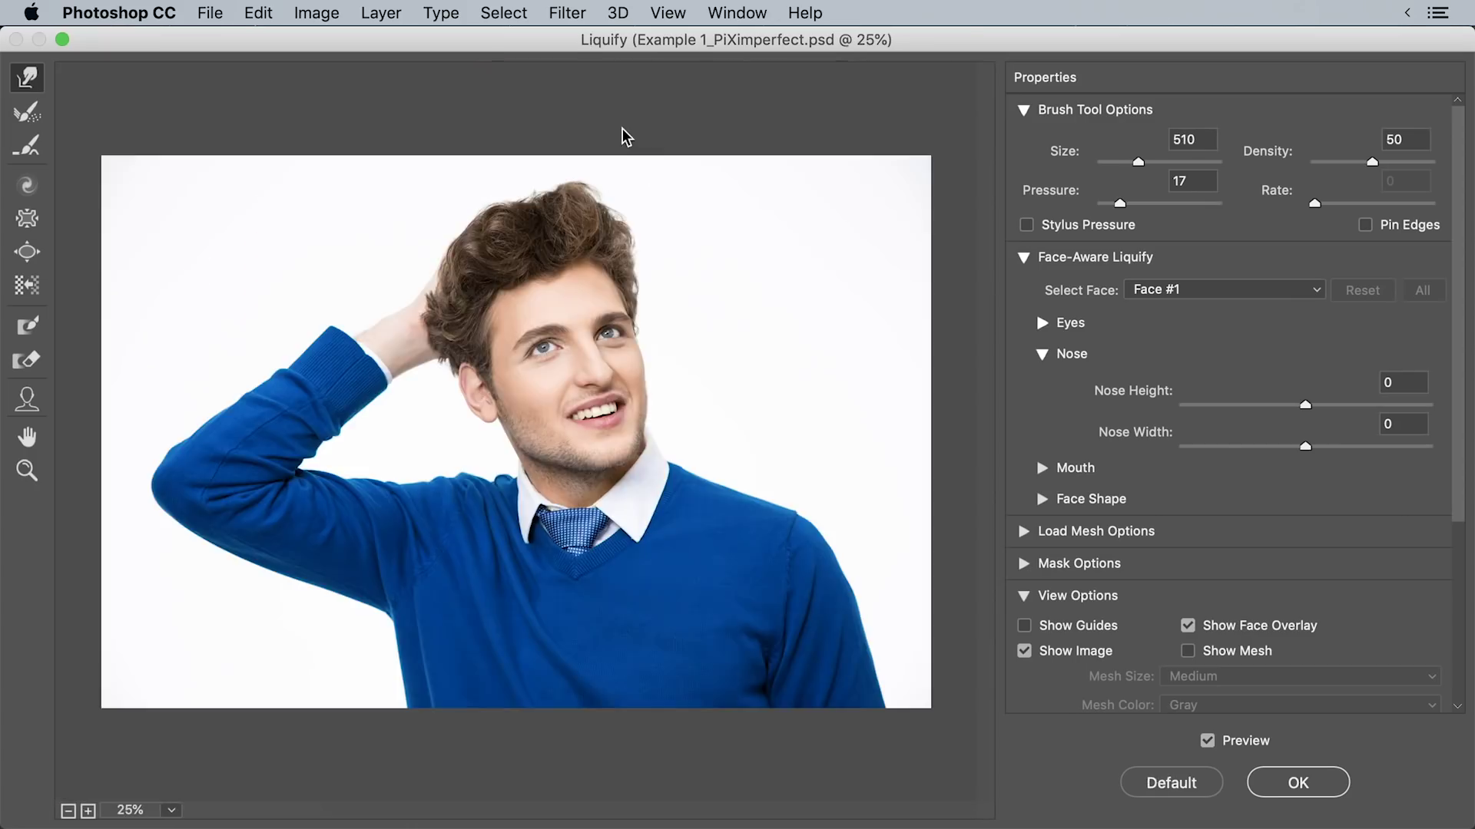
pyautogui.press('super+plus')
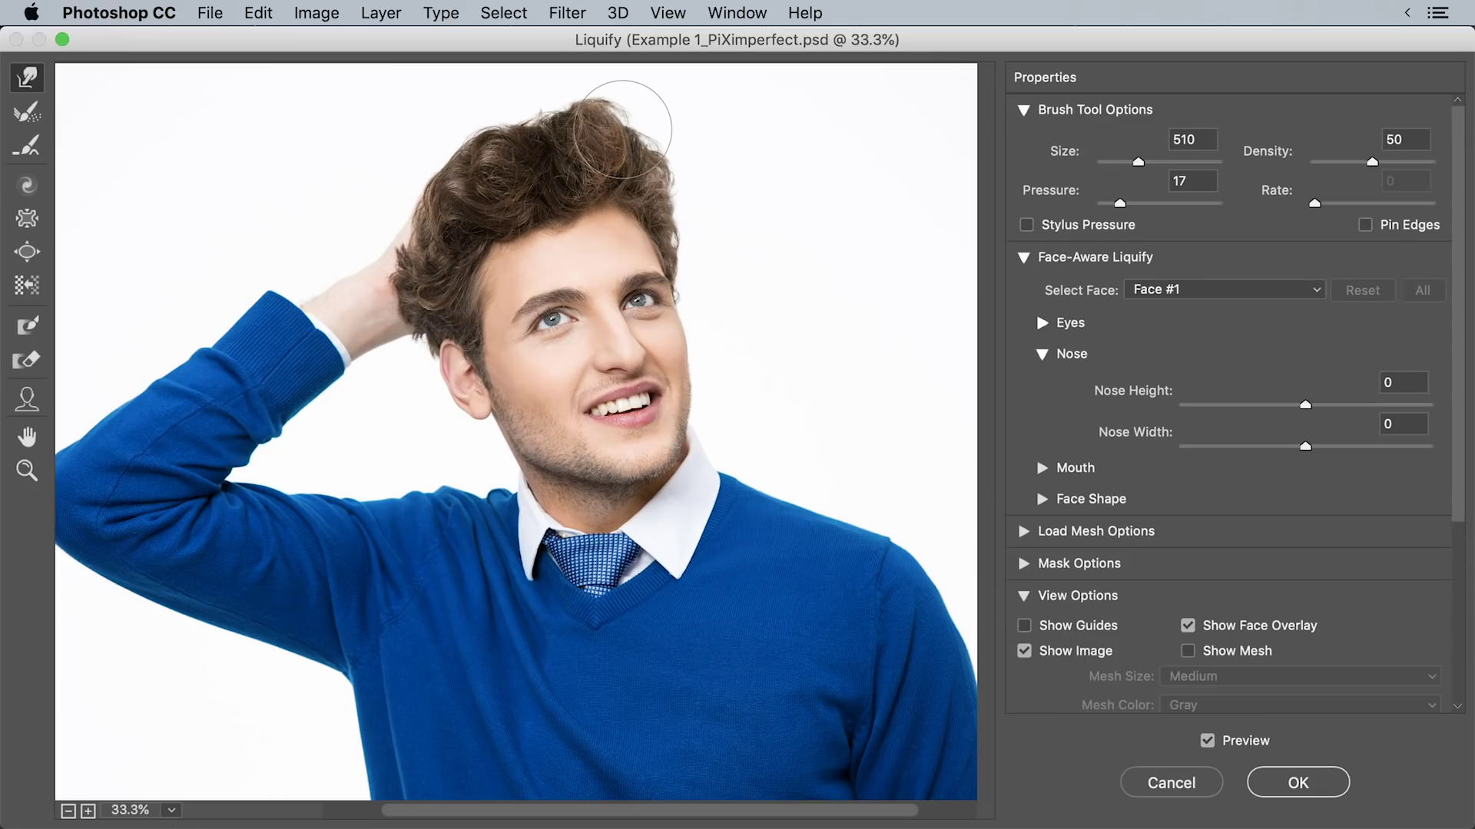
# - Reconstruct all brushed areas with the amount set to 70 and apply the Liquify filter
pyautogui.moveTo(1454, 473); pyautogui.dragTo(1435, 677)
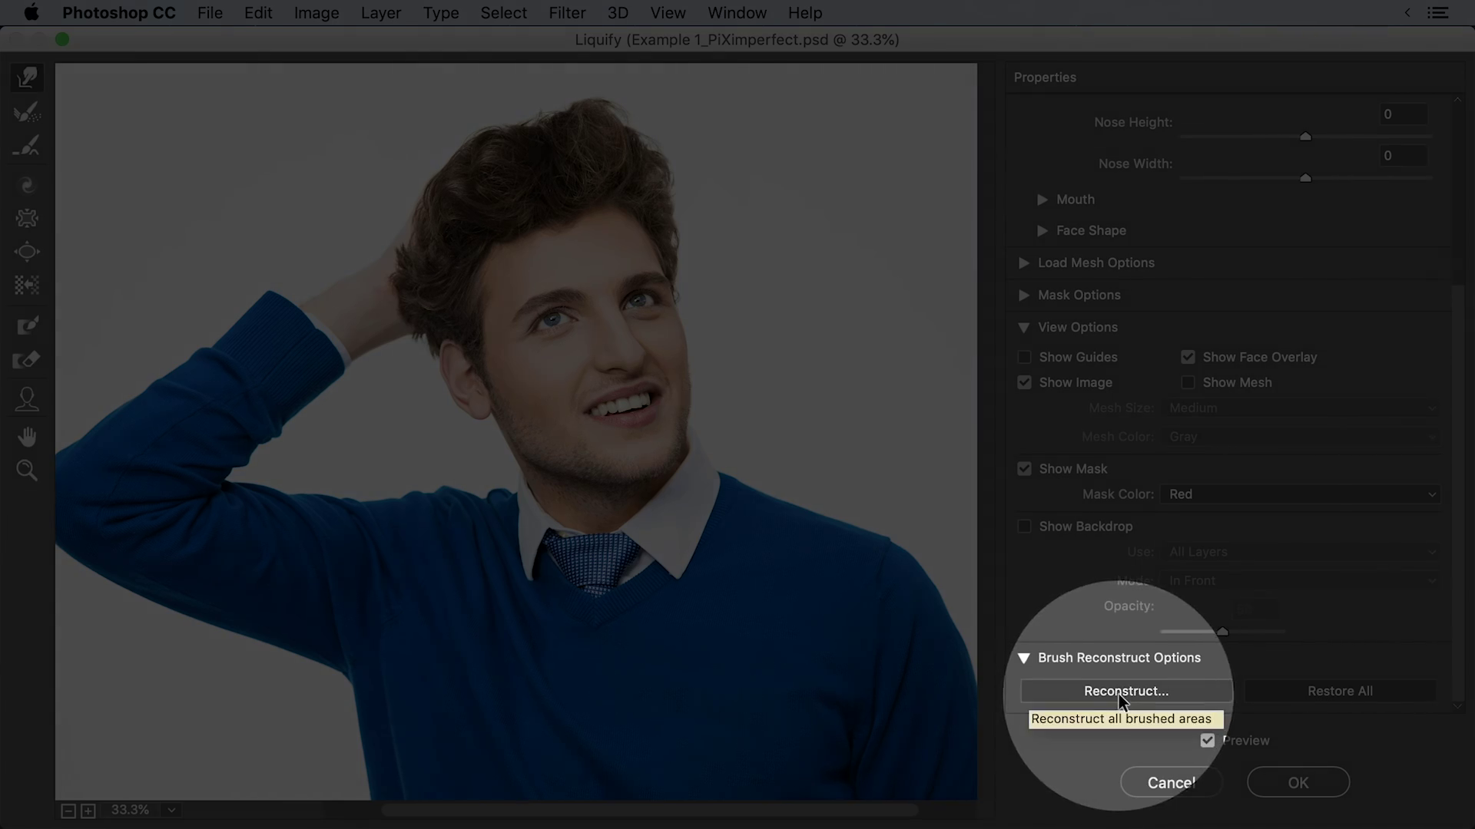
pyautogui.click(1121, 692)
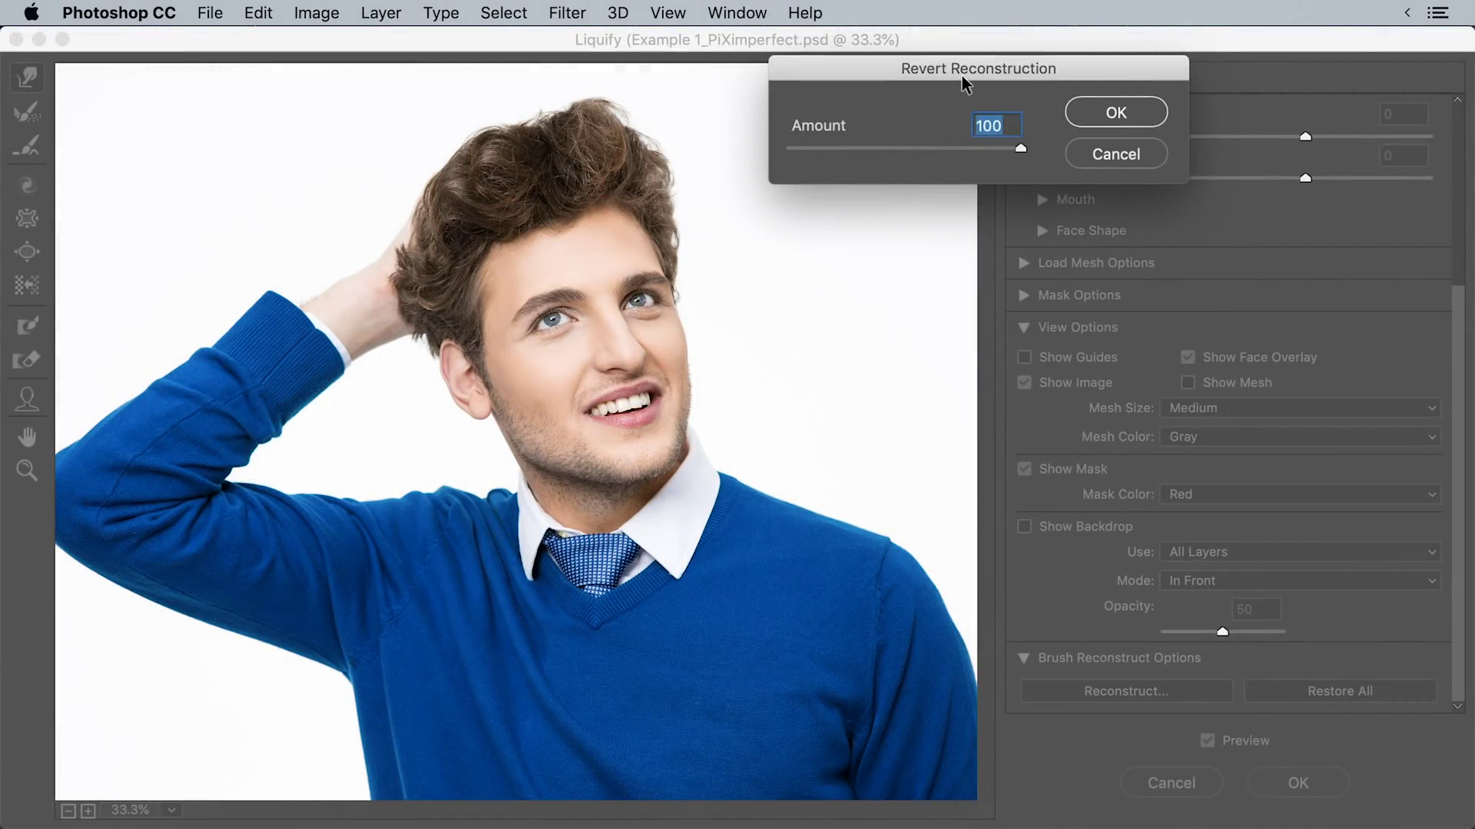
pyautogui.moveTo(961, 75); pyautogui.dragTo(1028, 108)
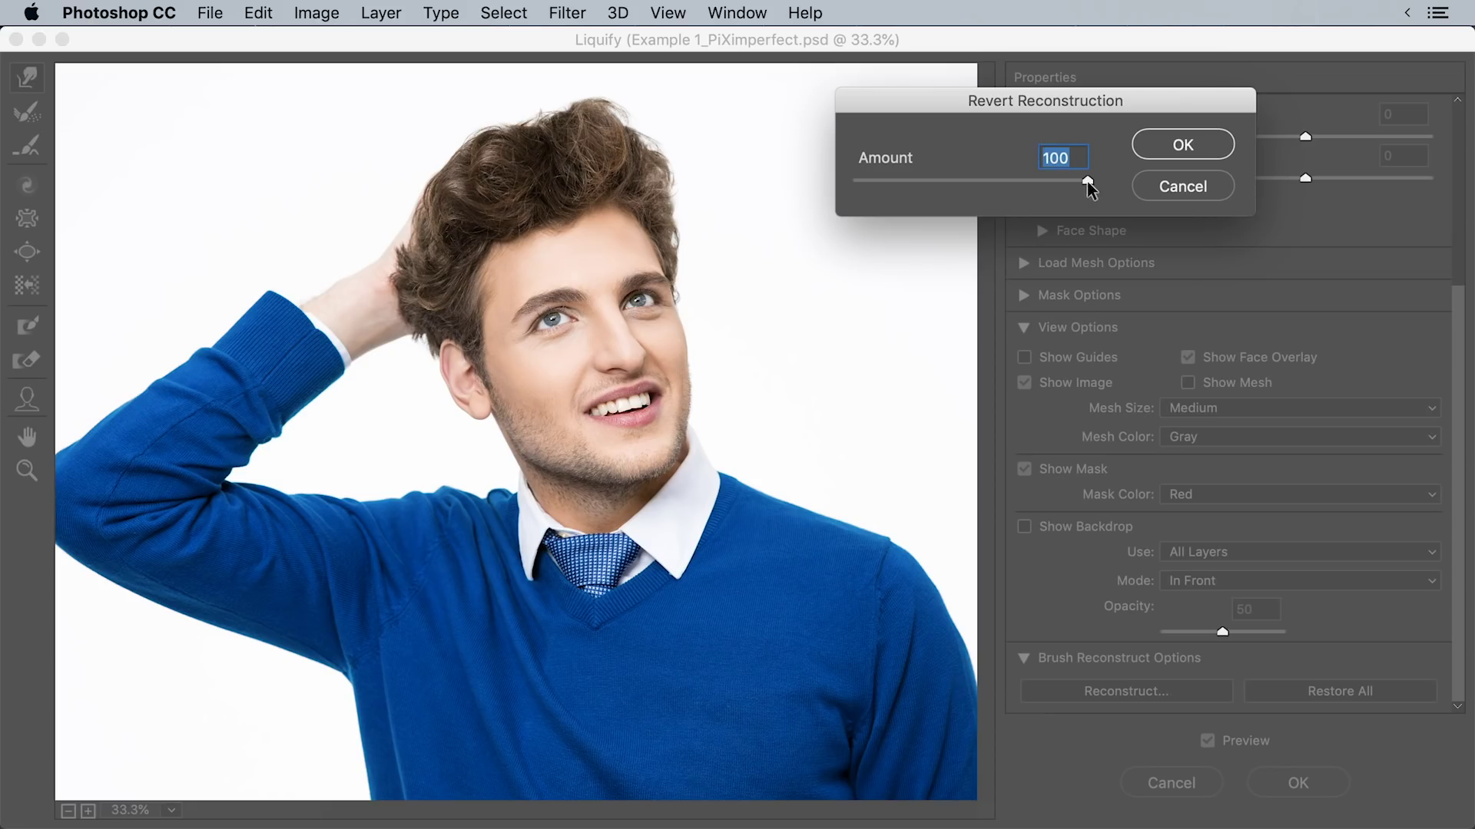
pyautogui.moveTo(1088, 182); pyautogui.dragTo(837, 189)
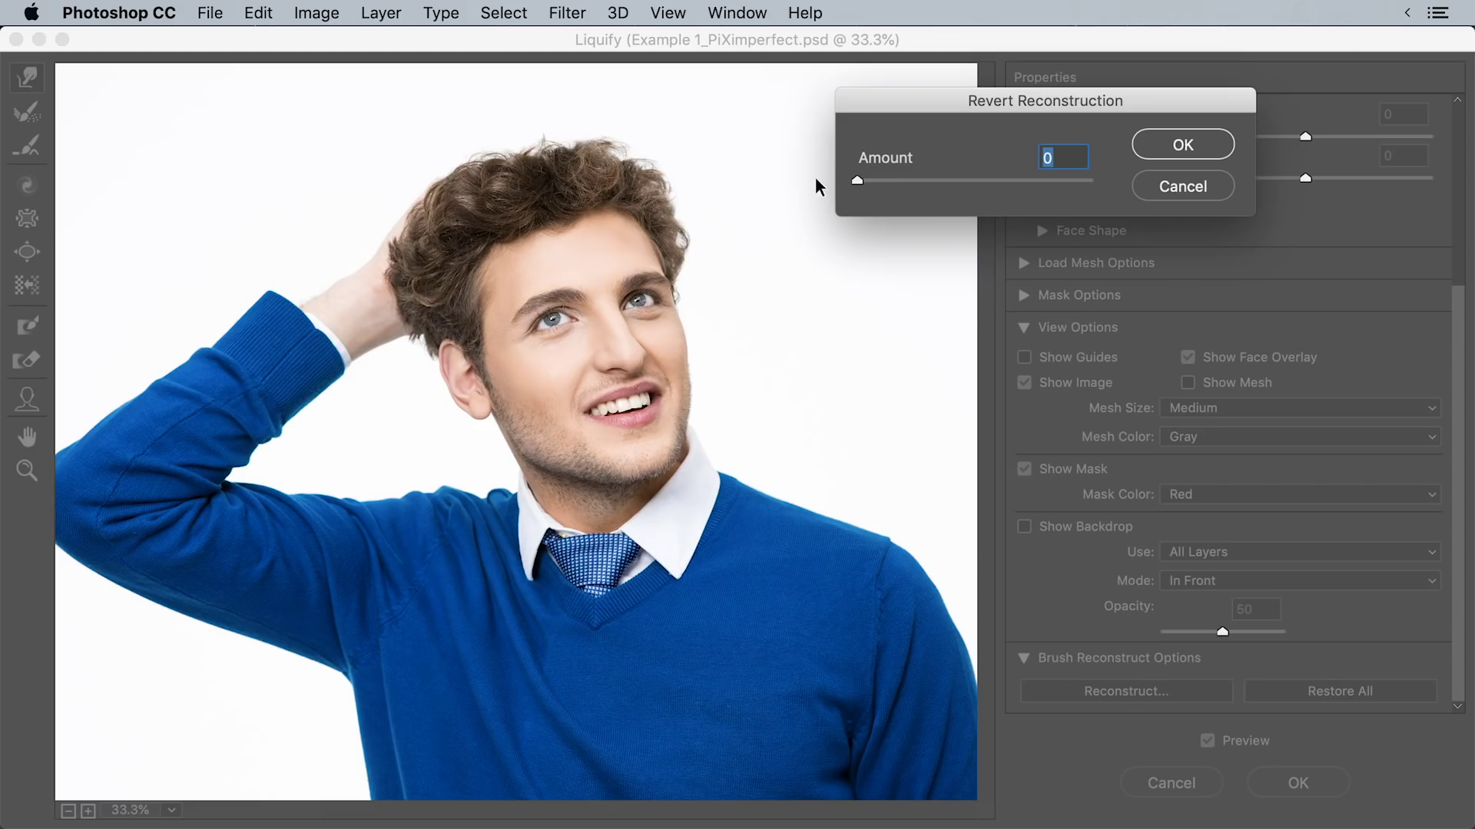
pyautogui.moveTo(858, 186)
pyautogui.mouseDown()
pyautogui.moveTo(1107, 195)
pyautogui.moveTo(956, 191)
pyautogui.moveTo(1017, 198)
pyautogui.mouseUp()
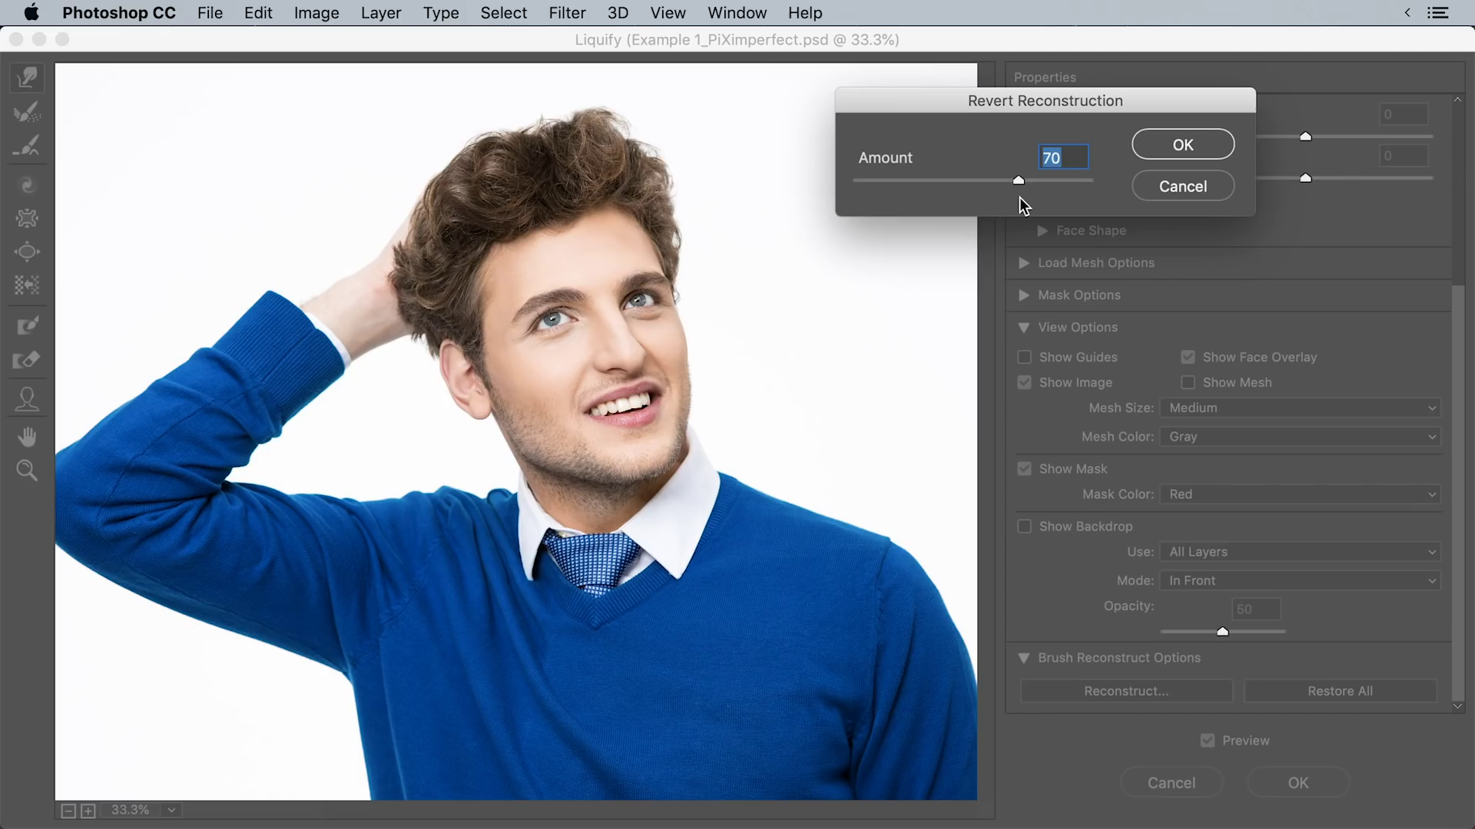
pyautogui.click(1149, 142)
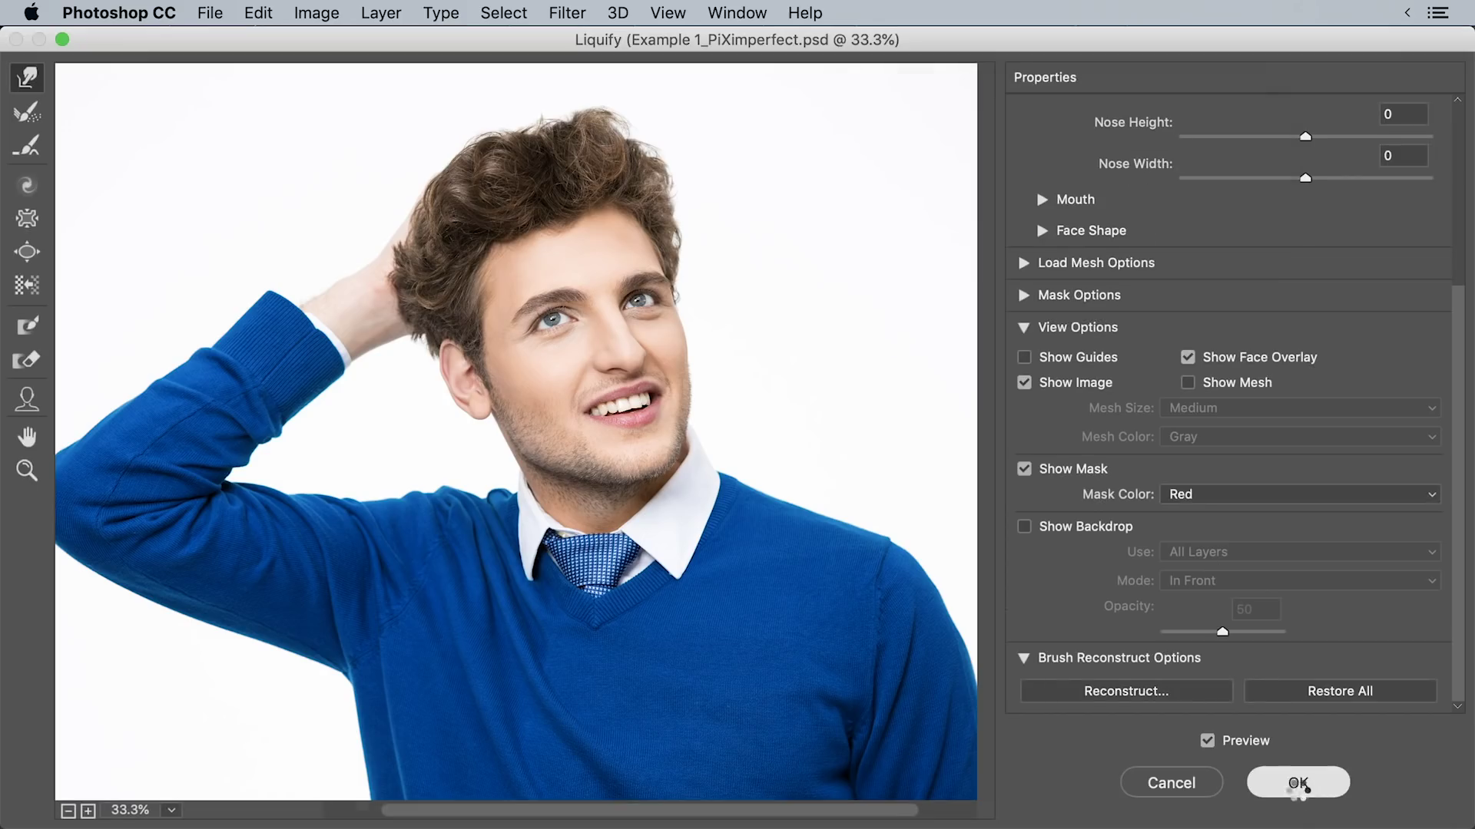
pyautogui.click(1298, 784)
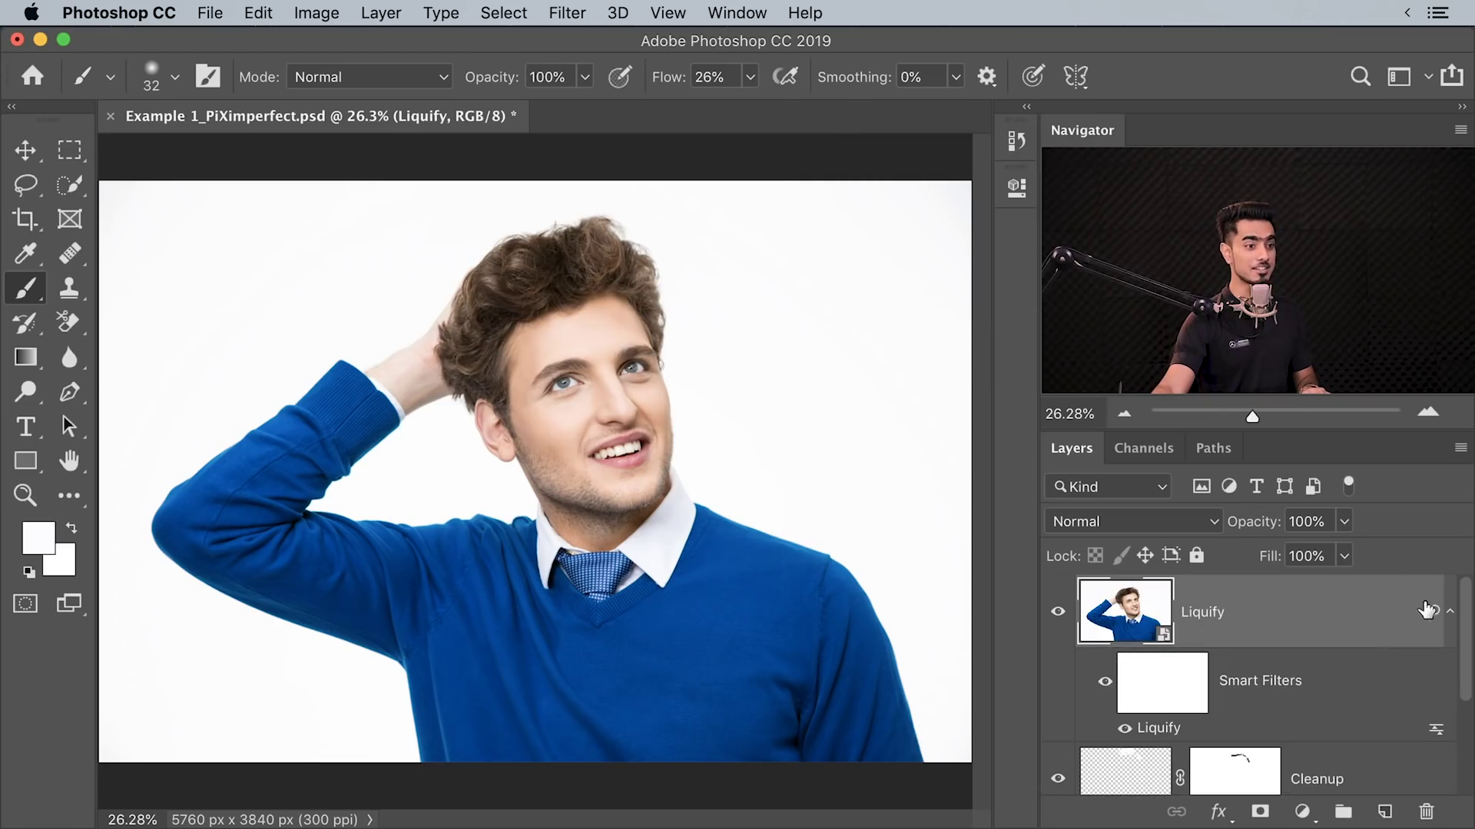
# - Compare the retouched image with the original by showing only the Background layer, and restore the other layers' visibility
pyautogui.scroll(-3, 1467, 639)
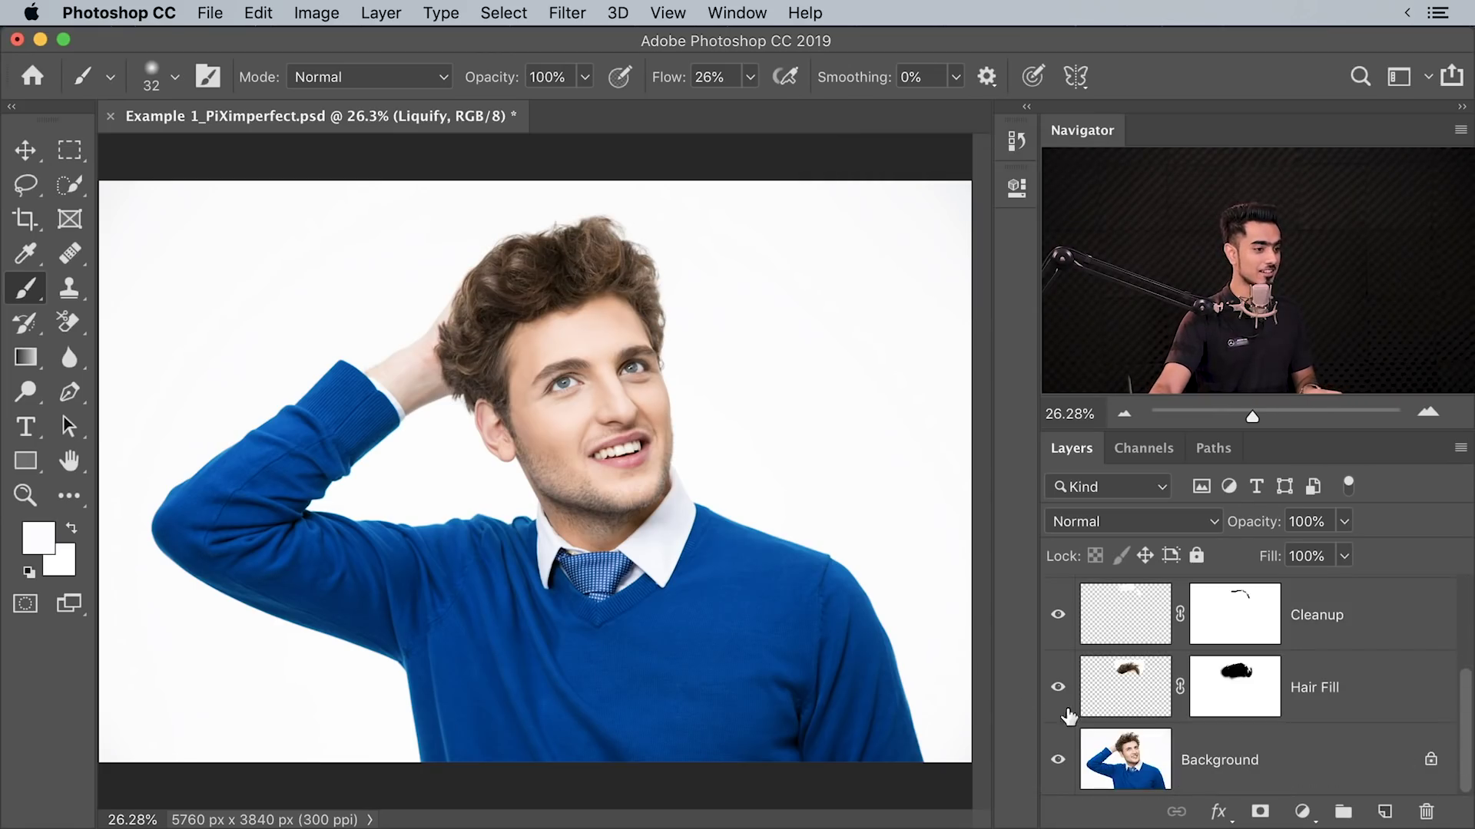
pyautogui.keyDown('alt'); pyautogui.click(1057, 763); pyautogui.keyUp('alt')
pyautogui.keyDown('alt'); pyautogui.click(1056, 763); pyautogui.keyUp('alt')
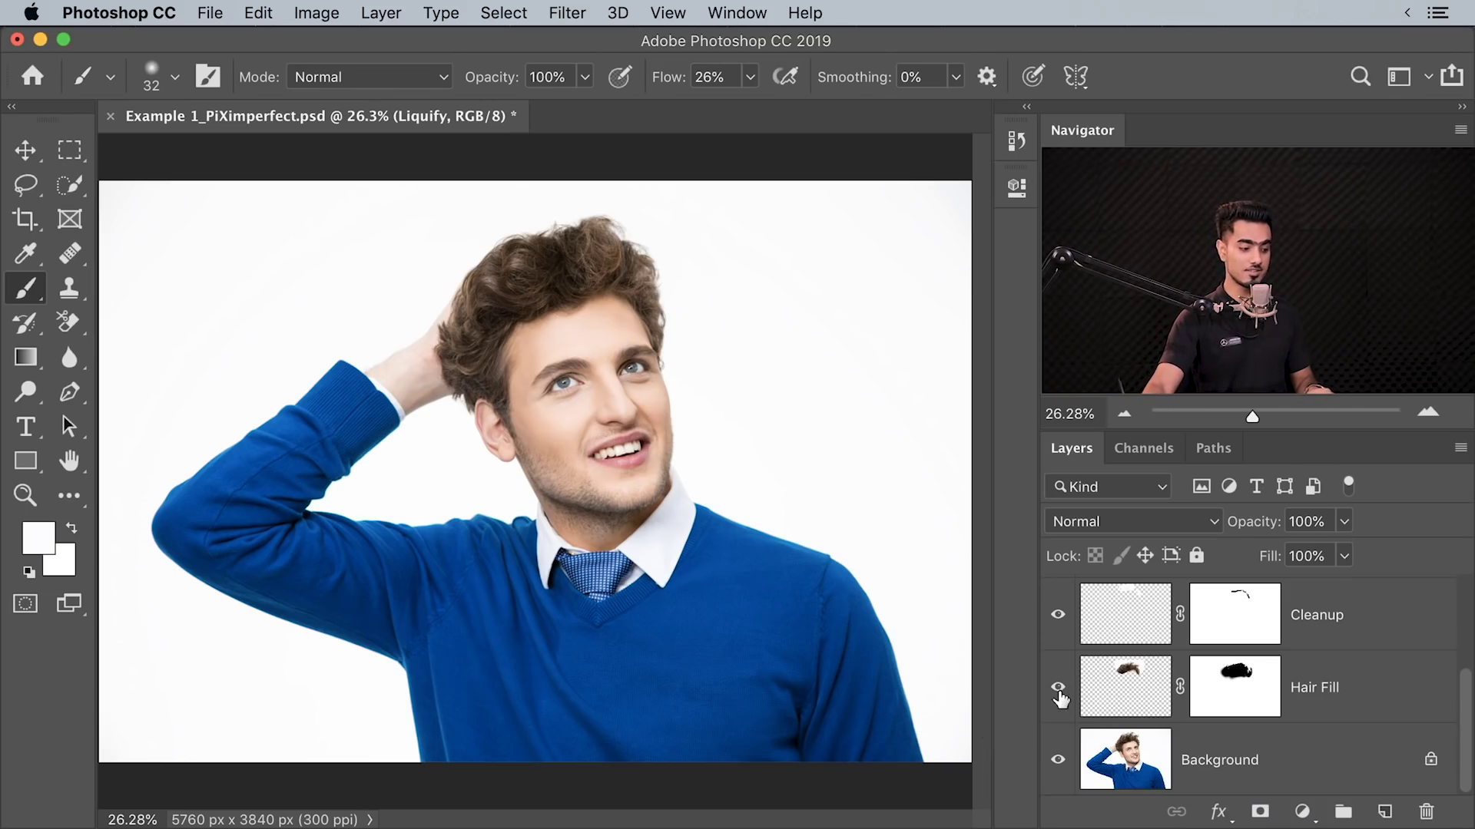
# - Examine the Hair Fill layer with and without its mask, and turn the mask, the Background and the Liquify layer back on
pyautogui.keyDown('alt'); pyautogui.click(1058, 689); pyautogui.keyUp('alt')
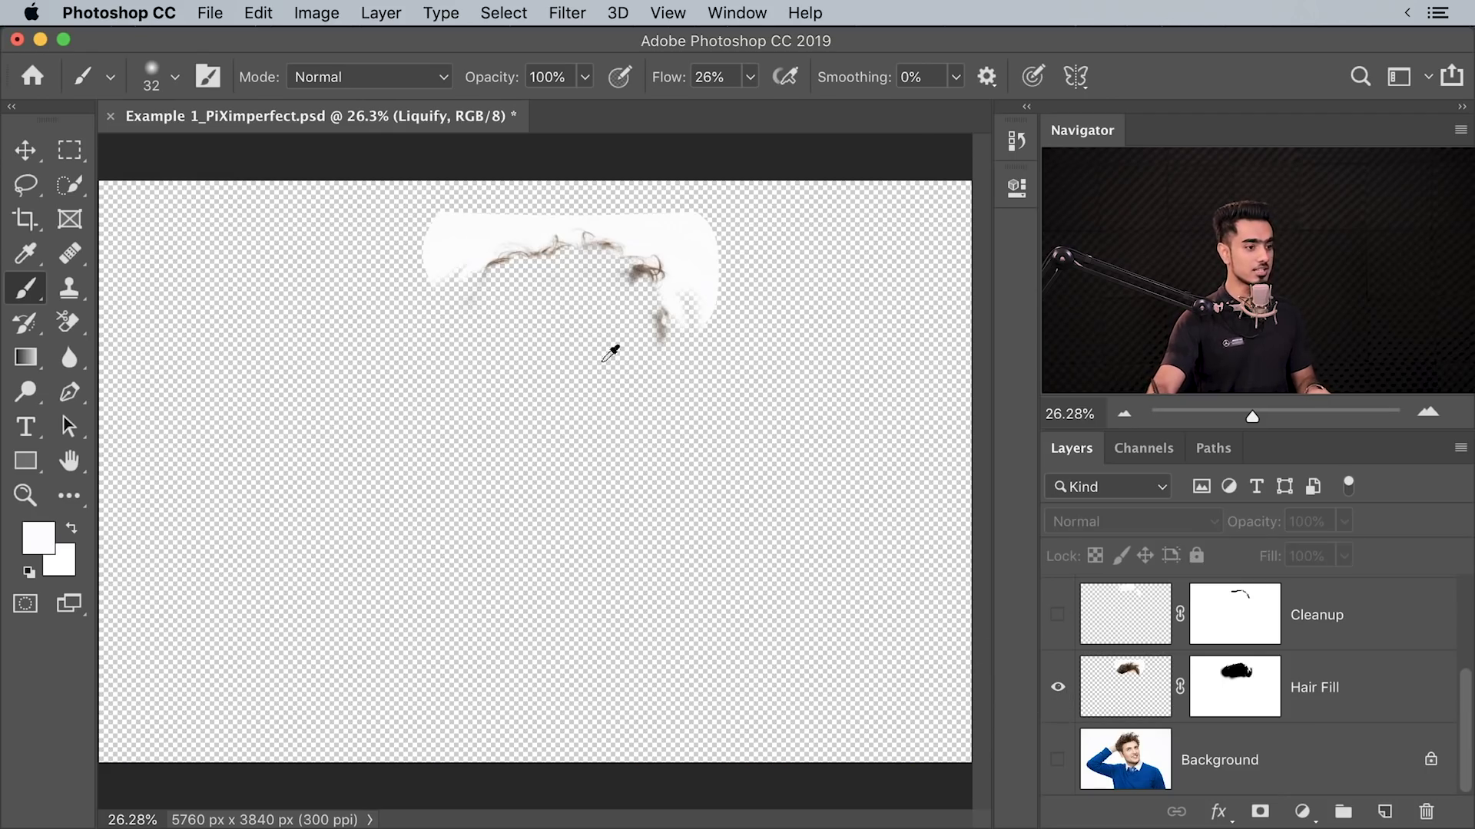
pyautogui.keyDown('shift'); pyautogui.click(1235, 689); pyautogui.keyUp('shift')
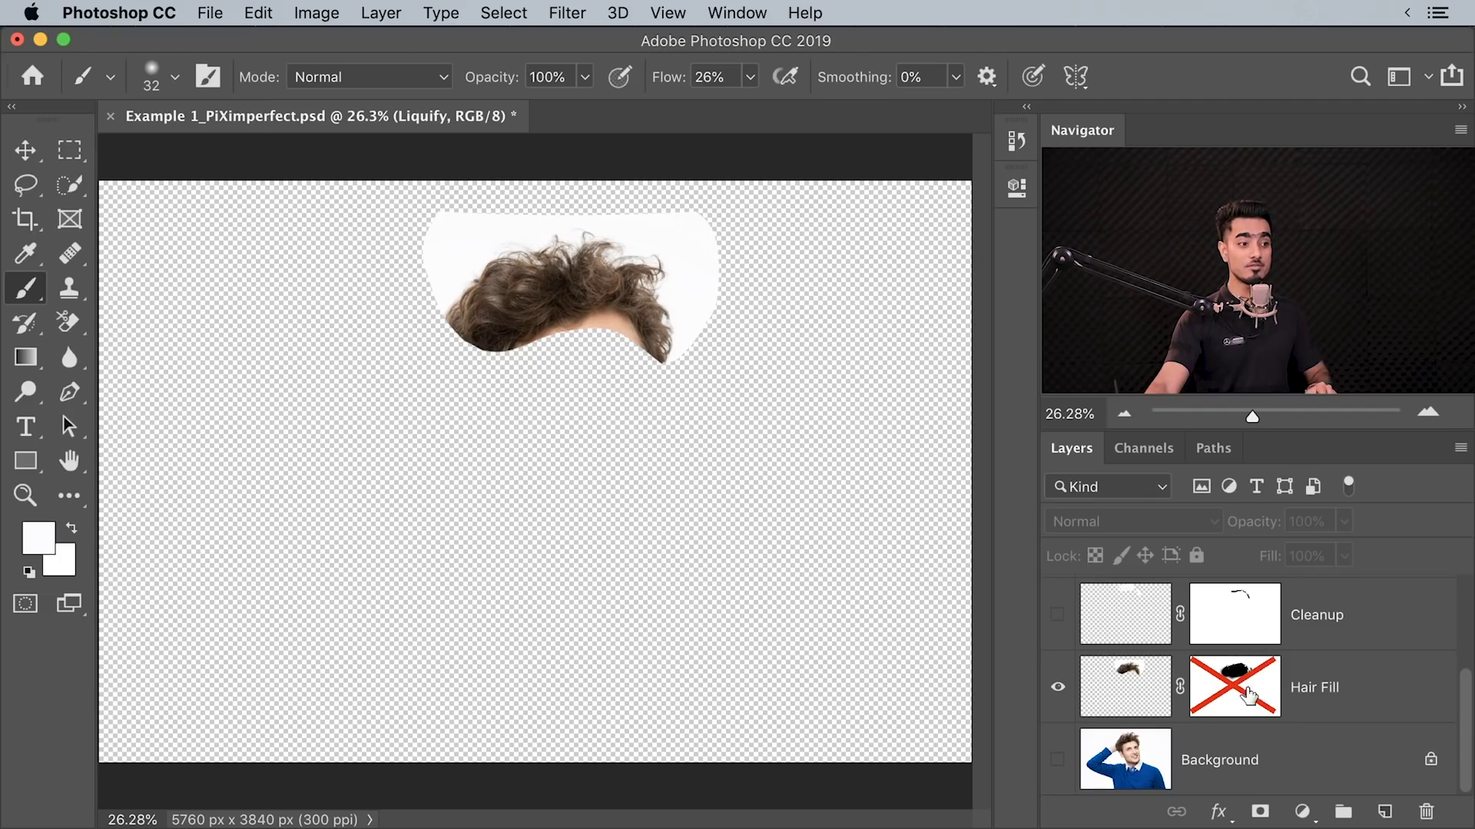
pyautogui.click(1058, 760)
pyautogui.keyDown('shift'); pyautogui.click(1227, 682); pyautogui.keyUp('shift')
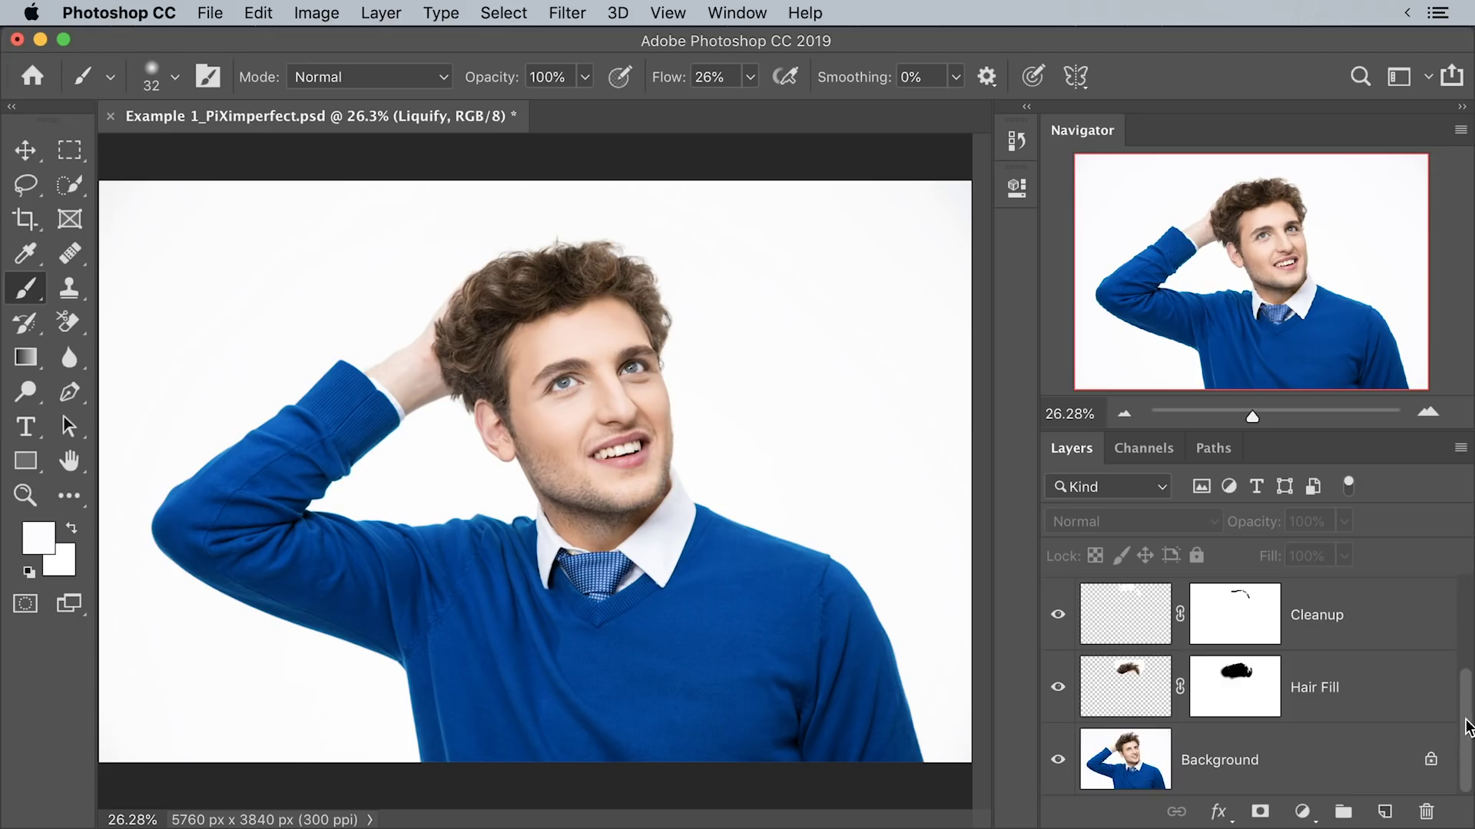
pyautogui.moveTo(1467, 726); pyautogui.dragTo(1464, 660)
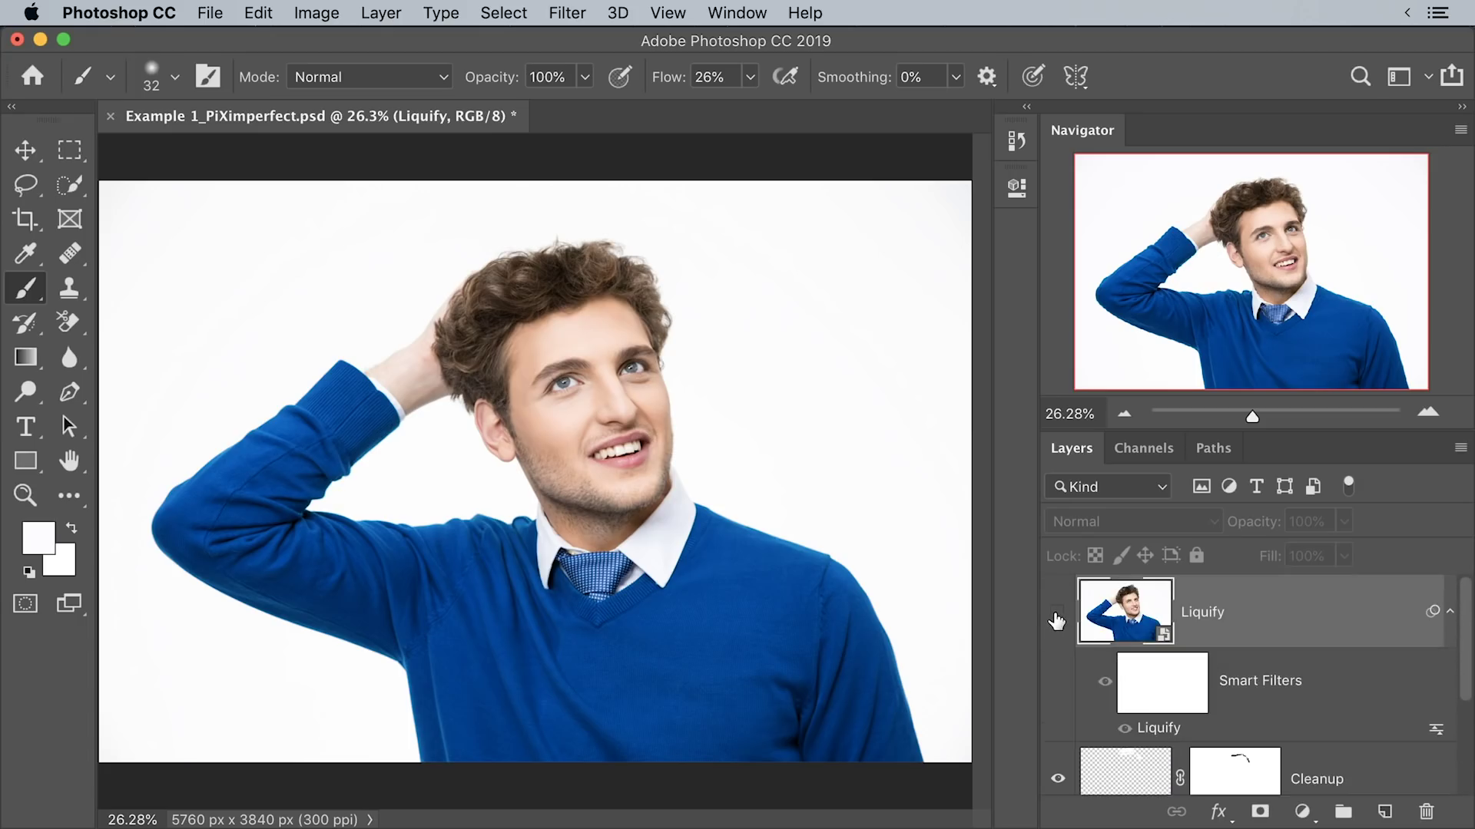
pyautogui.click(1057, 612)
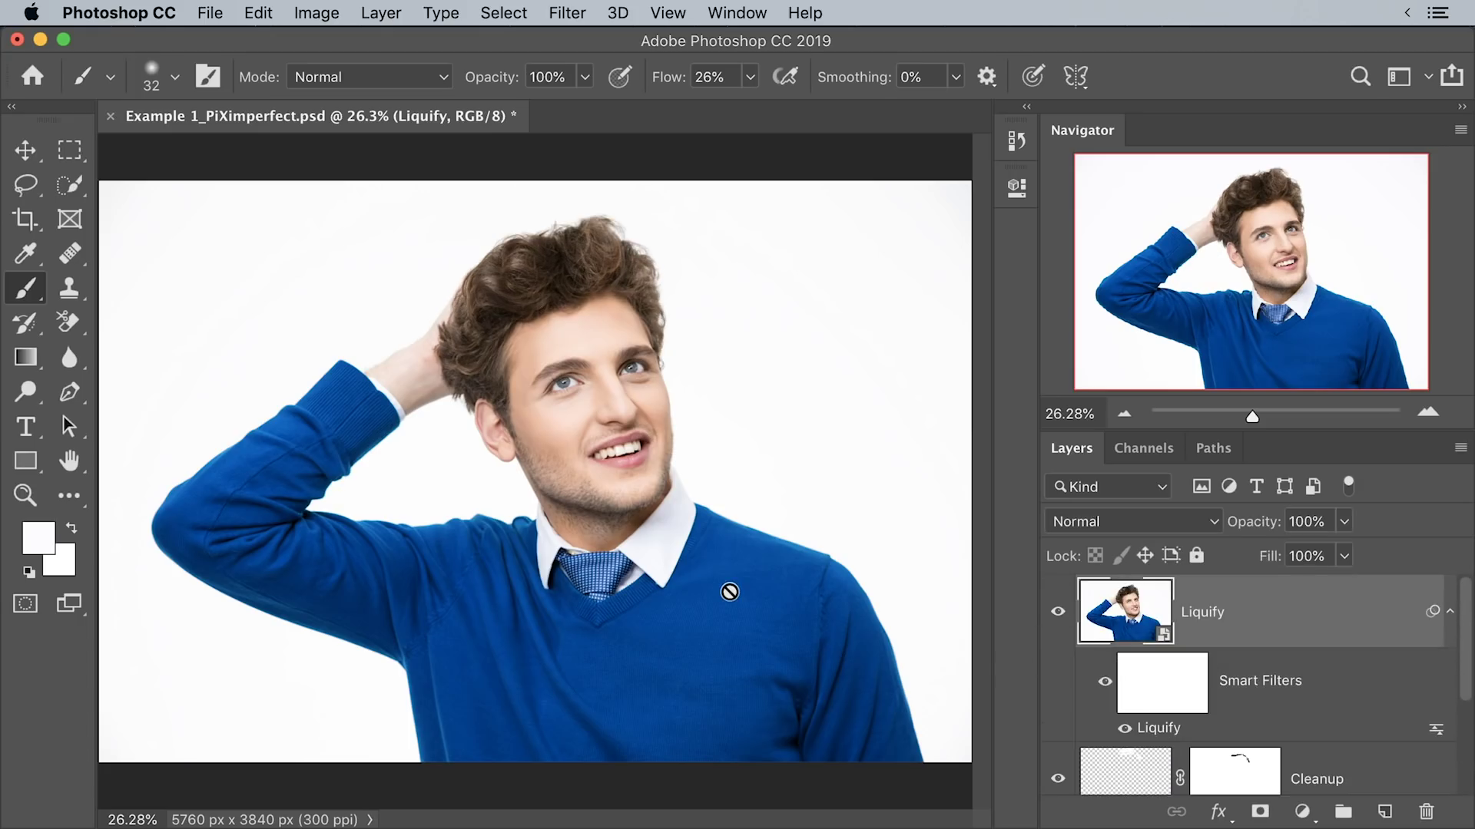